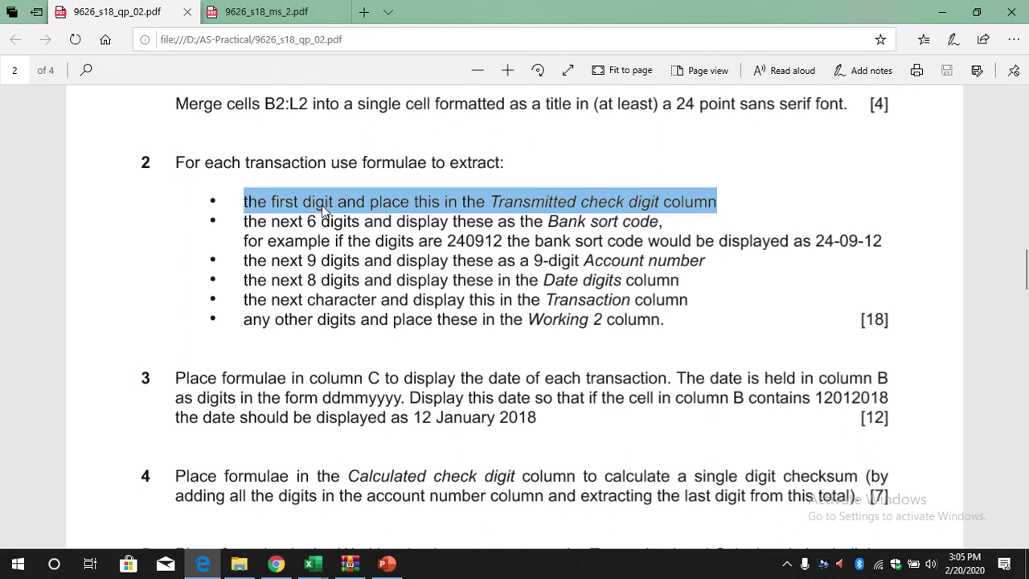
# Mark the Transmitted check digit column name in the question paper, then bring up decrypt_anjan
pyautogui.click(321, 207)
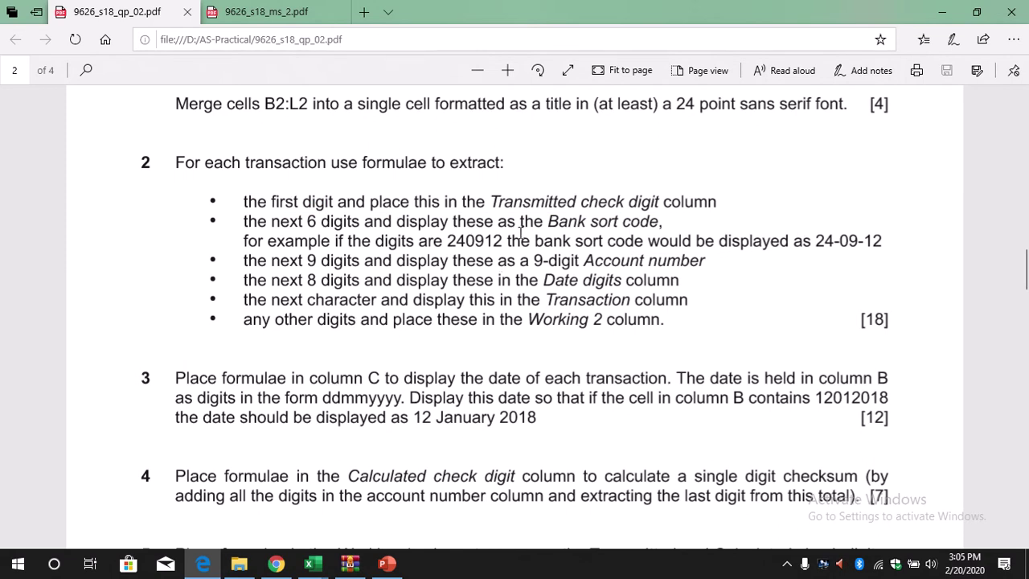
pyautogui.moveTo(493, 202); pyautogui.dragTo(649, 202)
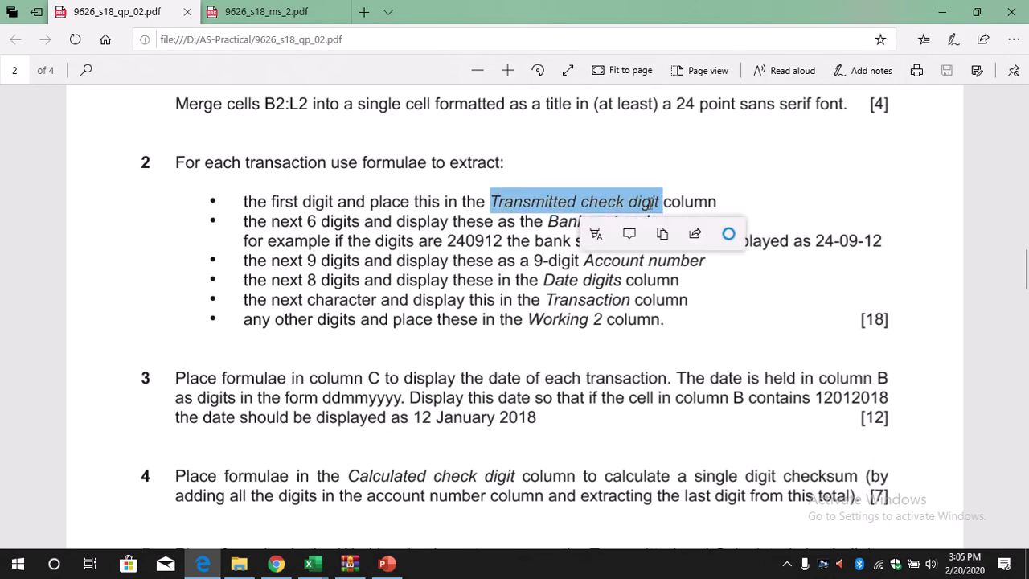
pyautogui.moveTo(313, 564)
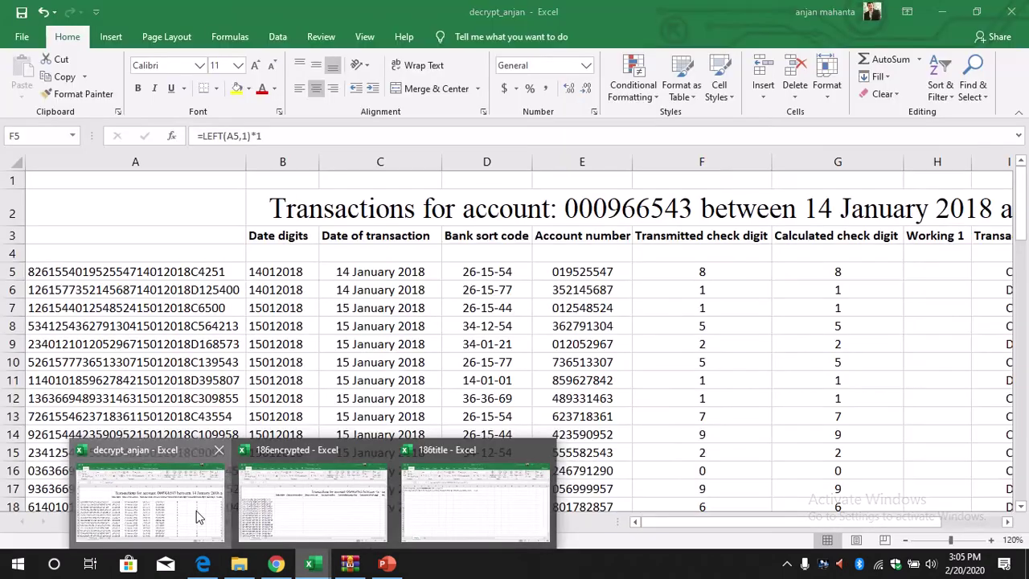
pyautogui.click(196, 511)
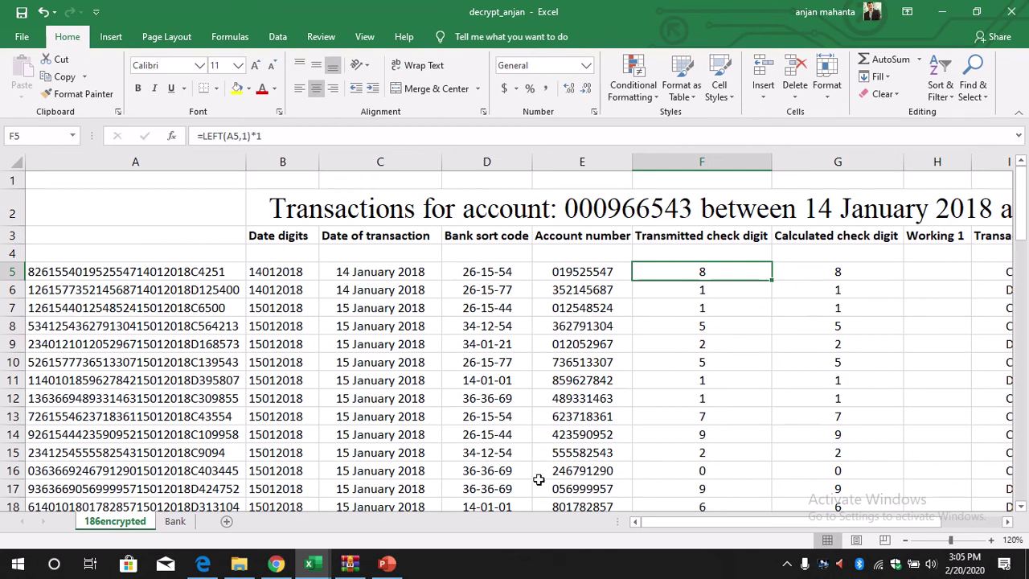
# Inspect A5's encrypted string and F5's =LEFT(A5,1)*1 check digit formula in decrypt_anjan
pyautogui.click(658, 528)
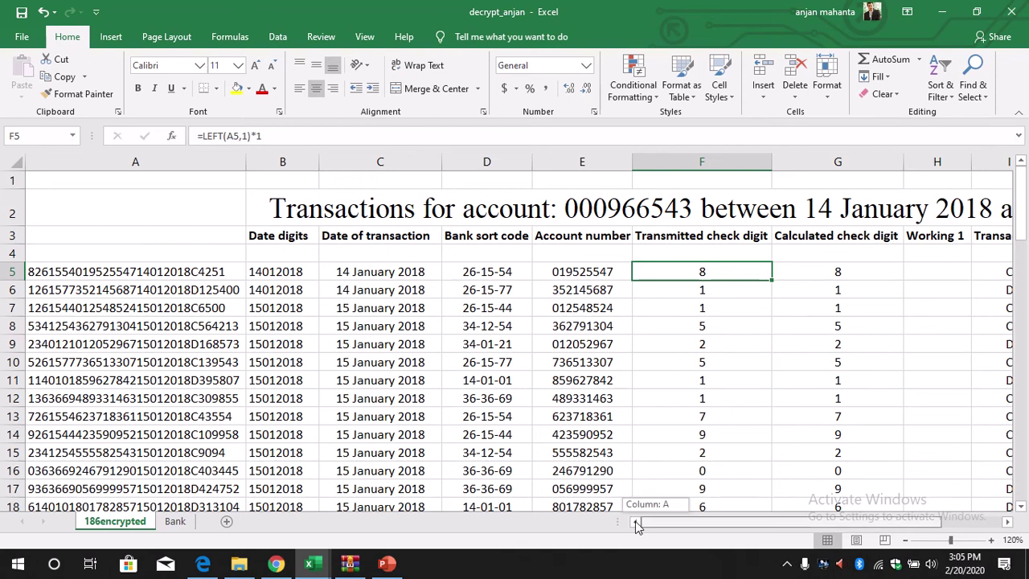
pyautogui.click(111, 273)
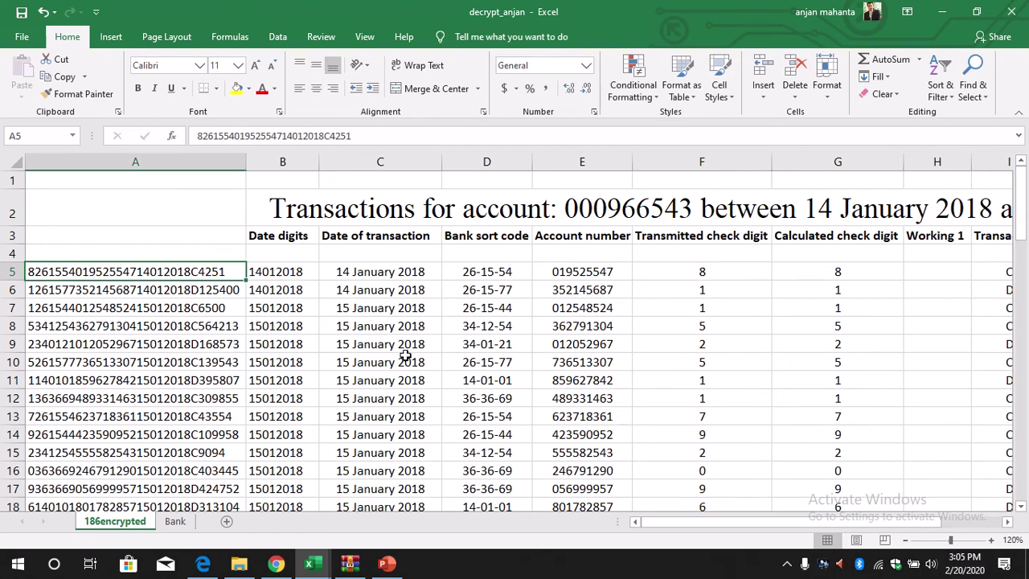
pyautogui.click(675, 273)
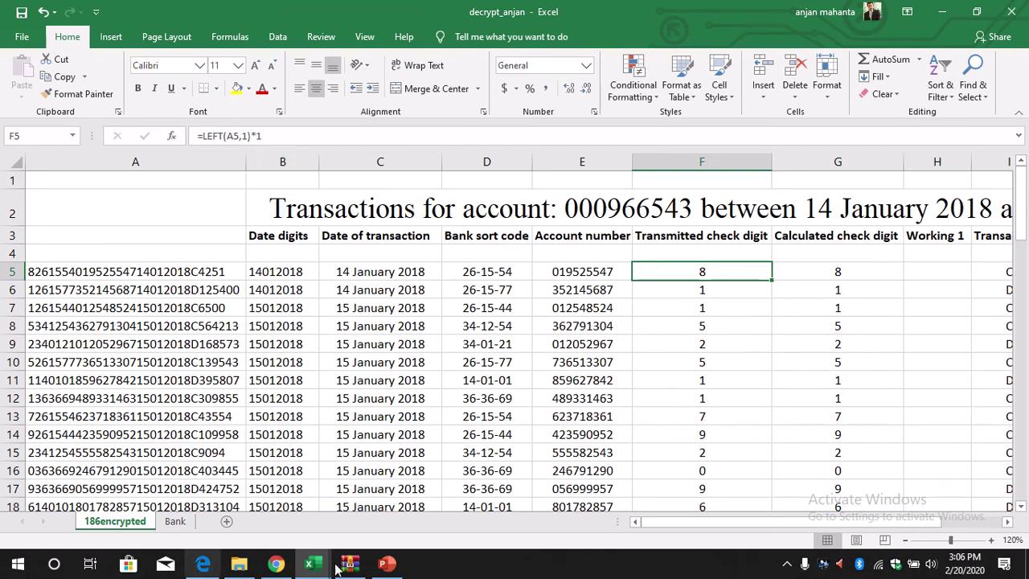
pyautogui.moveTo(319, 555)
pyautogui.click(334, 507)
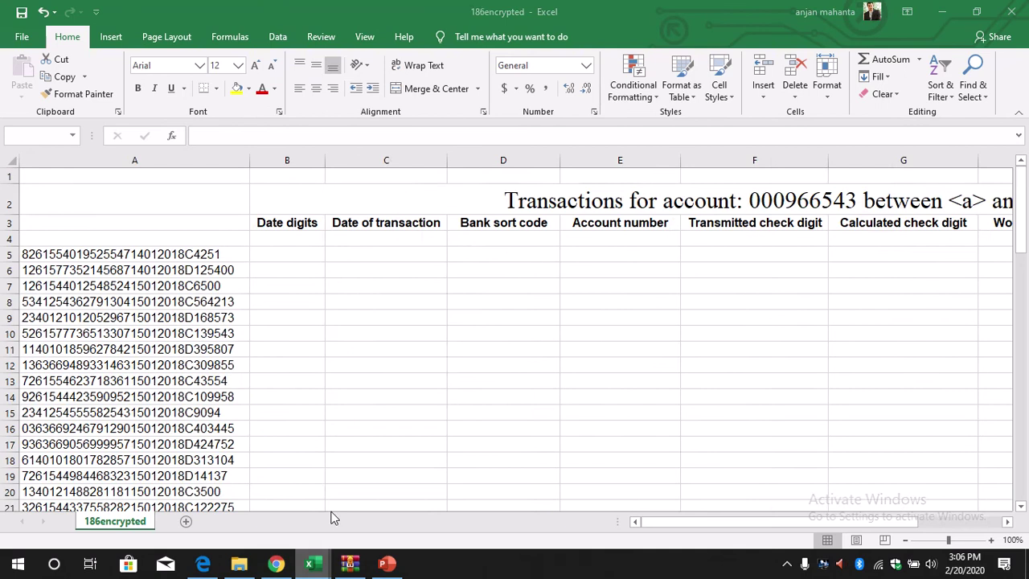
# Enter =LEFT(A5,1)*1 in F4 to extract A5's first digit as a number
pyautogui.click(187, 255)
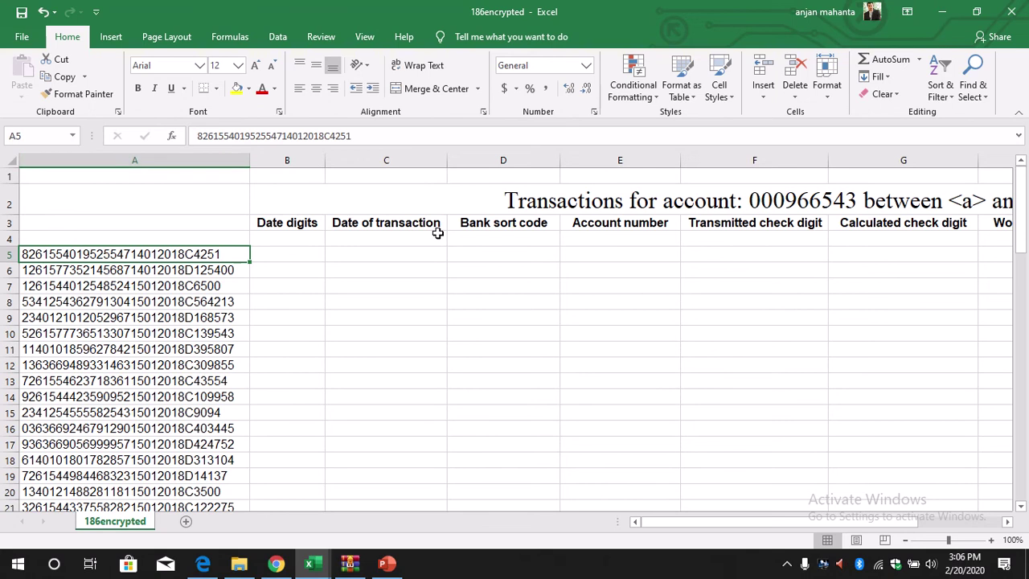
pyautogui.click(715, 239)
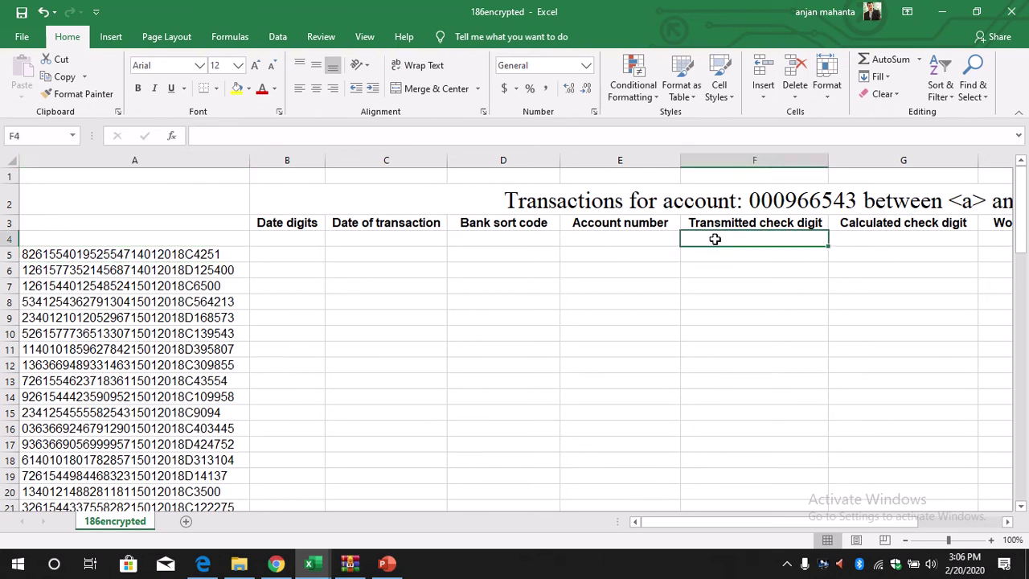
pyautogui.write('l')
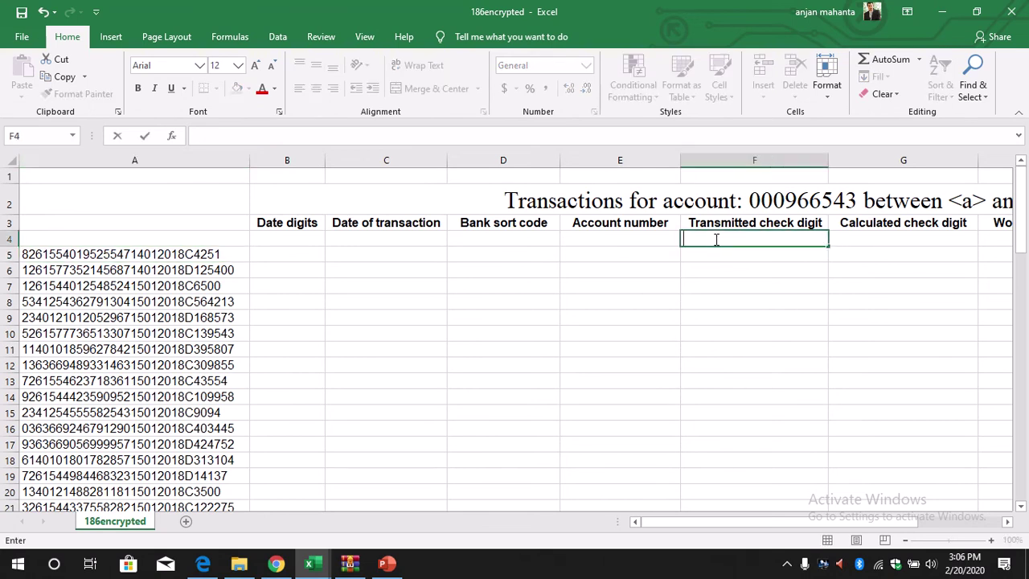
pyautogui.write('=left')
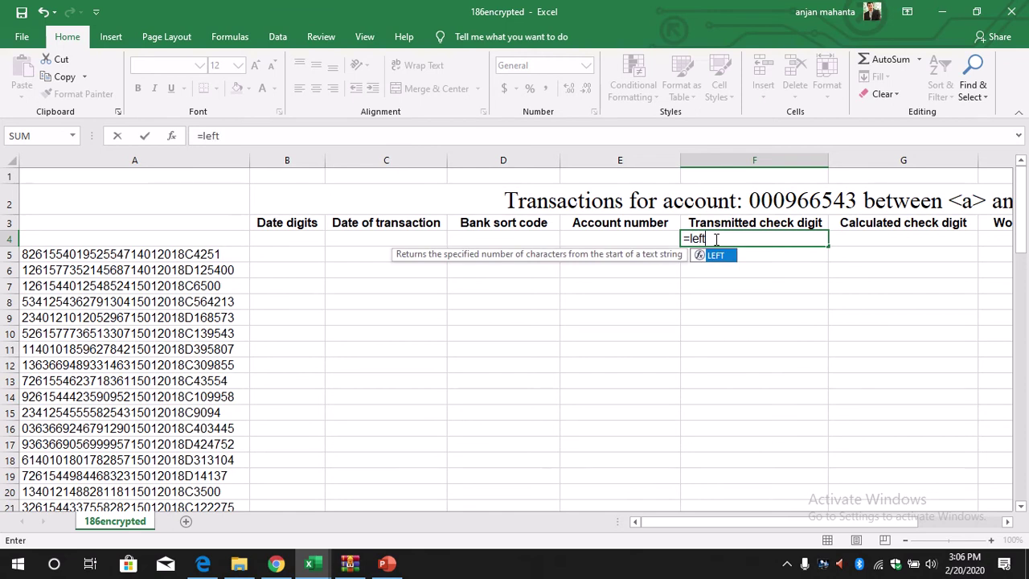
pyautogui.write('(')
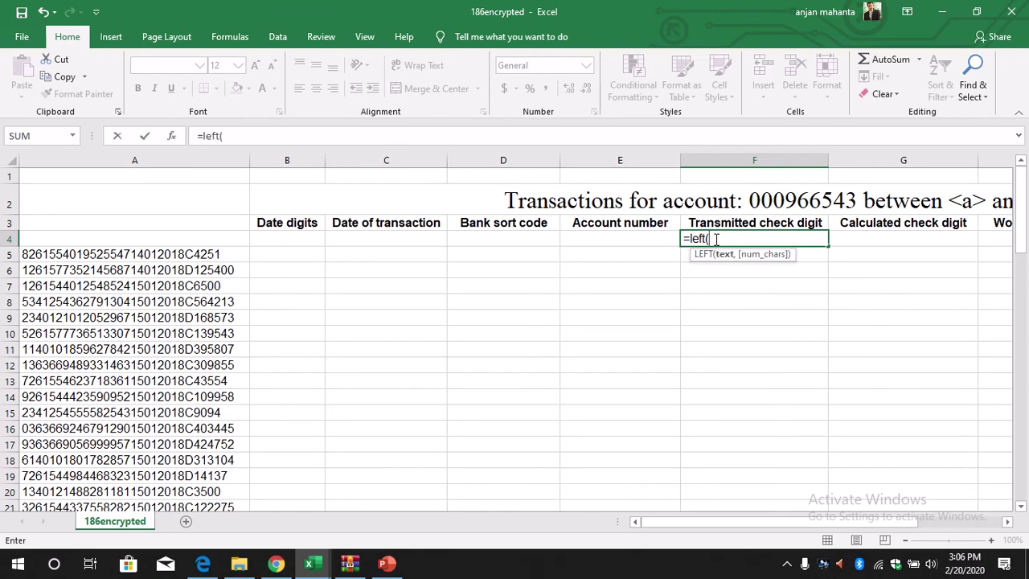
pyautogui.write('a5')
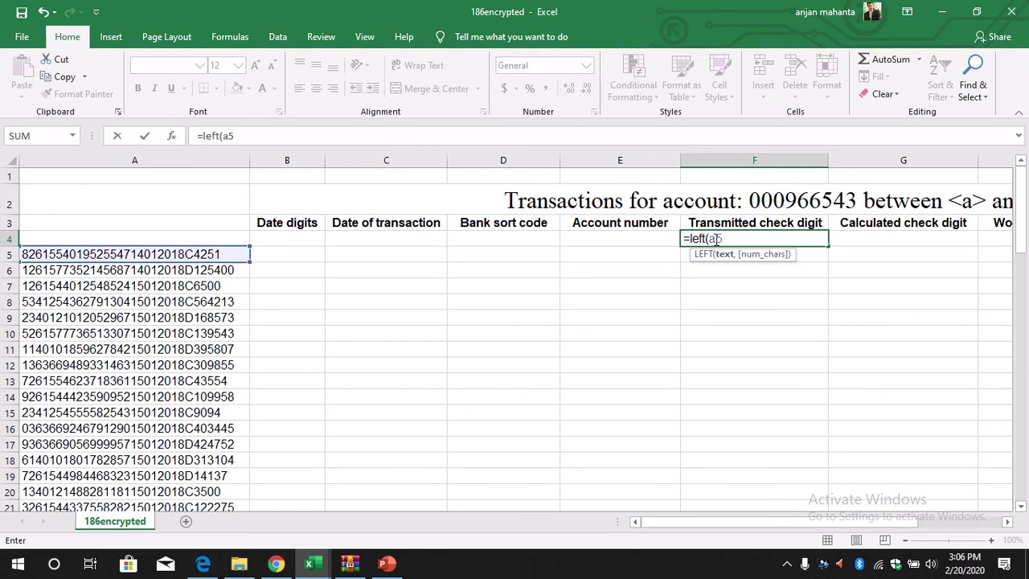
pyautogui.write(',1)')
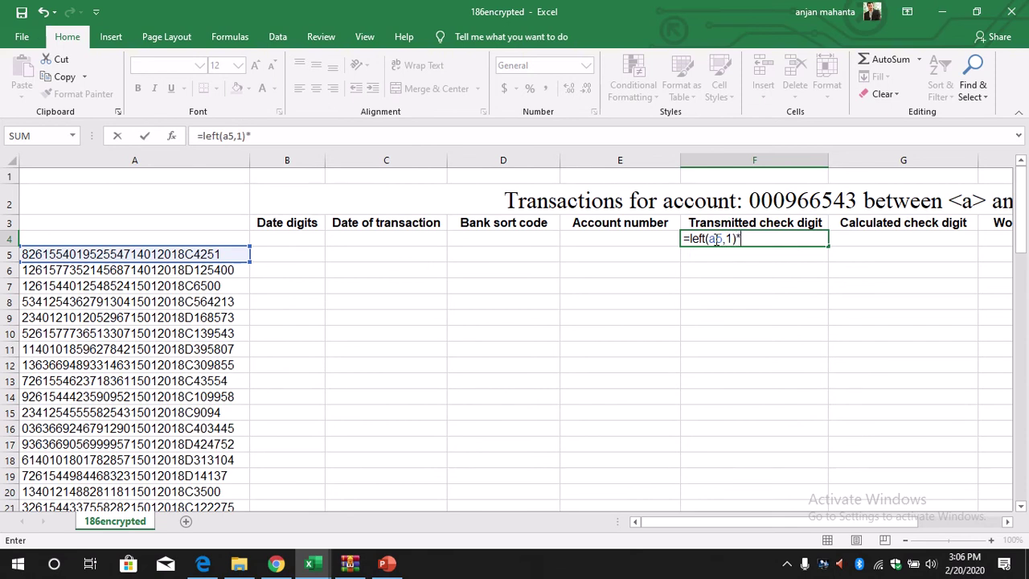
pyautogui.write('*1')
pyautogui.press('Return')
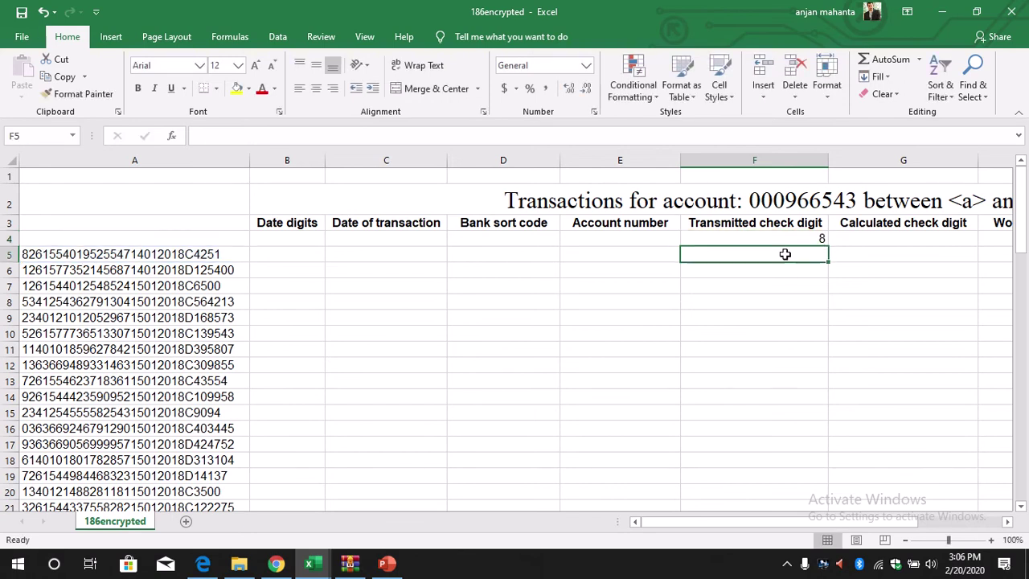
# Centre F4's value and re-commit its first-digit formula
pyautogui.click(784, 238)
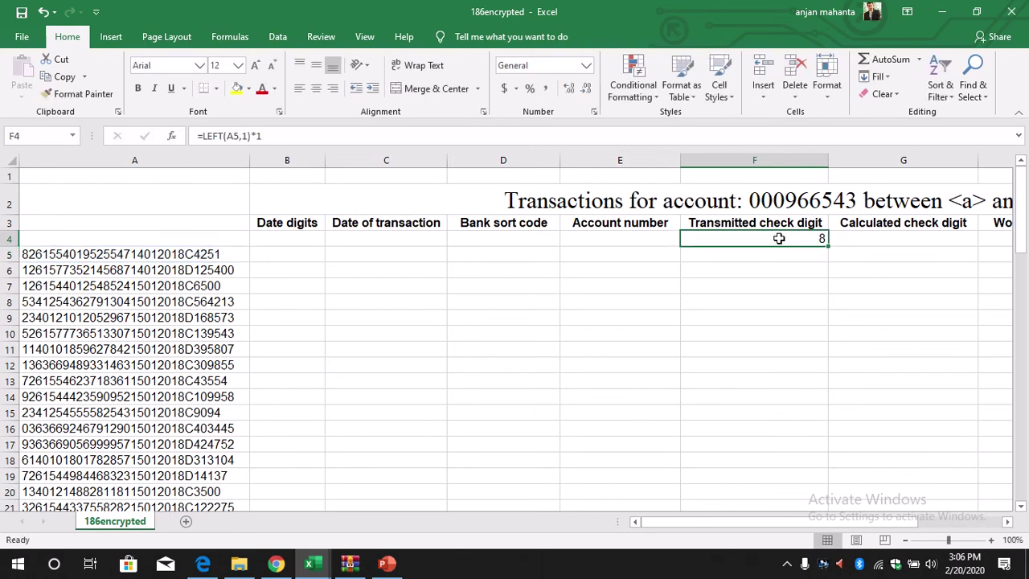
pyautogui.click(316, 88)
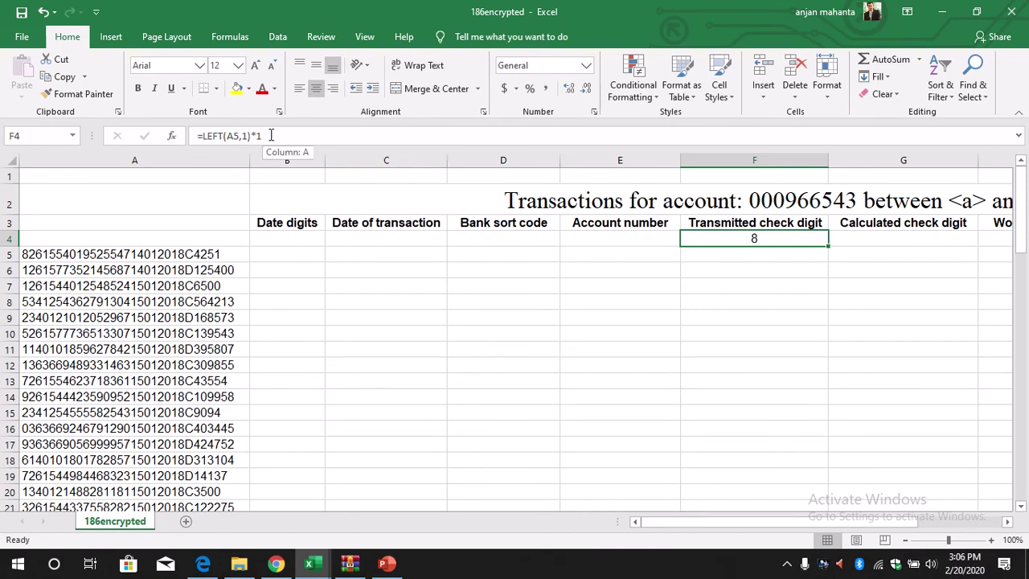
pyautogui.moveTo(271, 135); pyautogui.dragTo(198, 138)
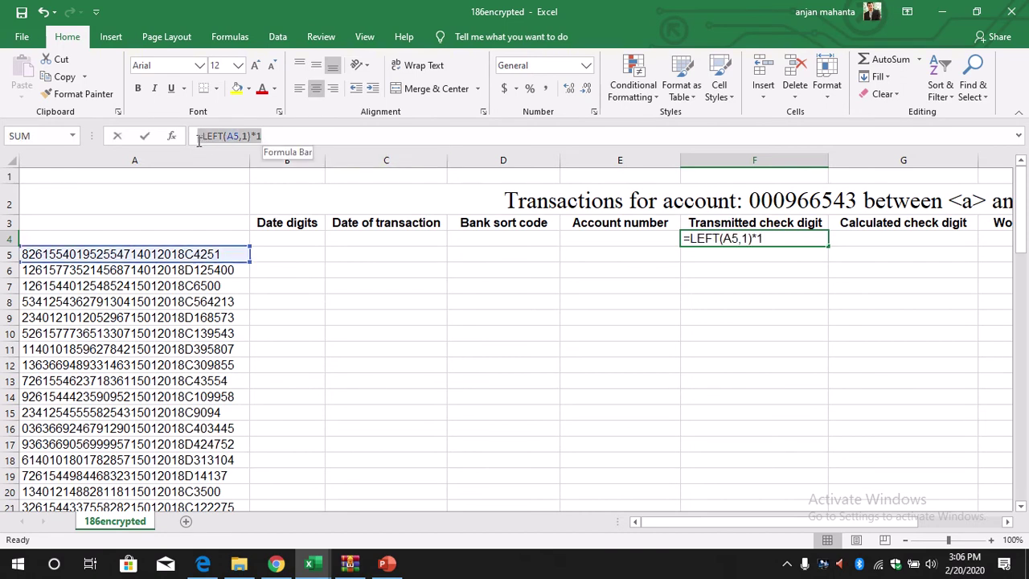
pyautogui.click(275, 135)
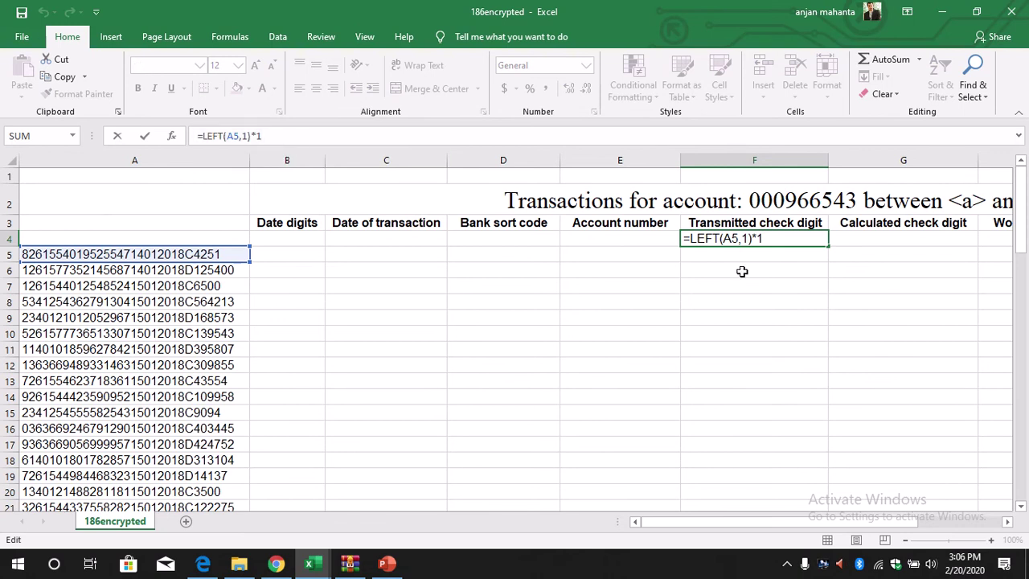
pyautogui.press('F2')
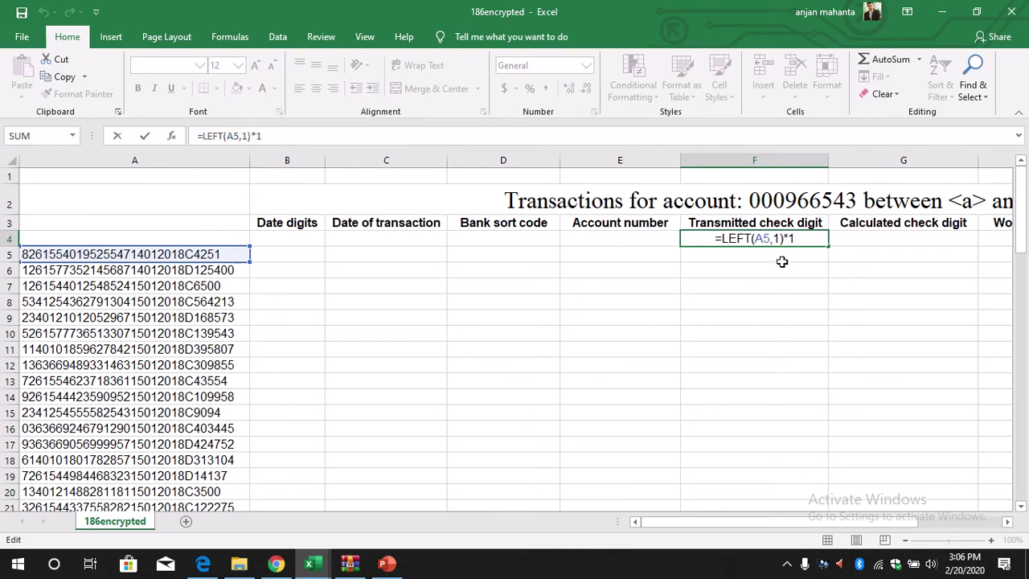
pyautogui.press('Return')
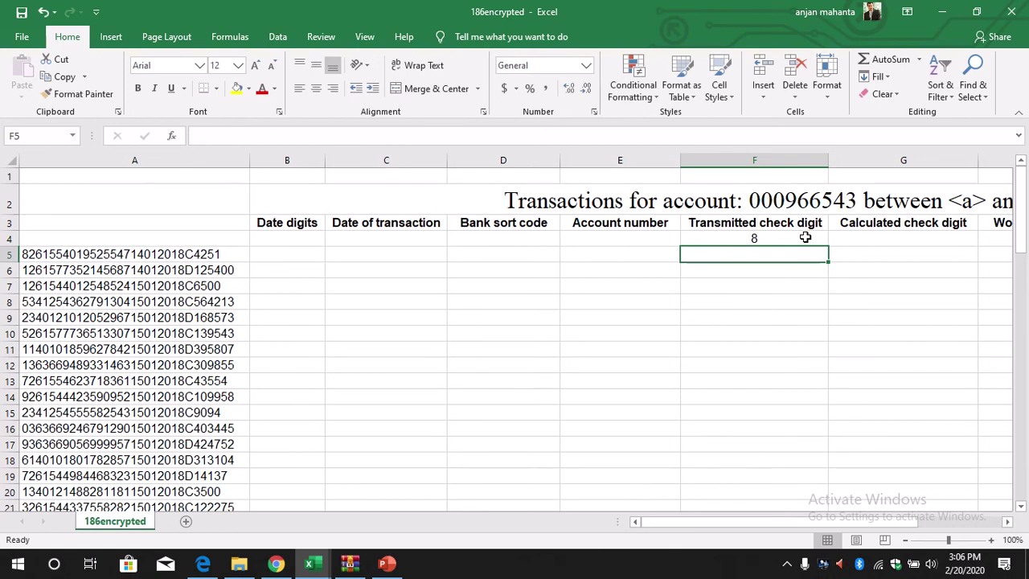
pyautogui.press('Up')
# Fill F4's formula down to F80 and delete the #VALUE! error left in F80
pyautogui.moveTo(828, 245)
pyautogui.mouseDown()
pyautogui.moveTo(837, 380)
pyautogui.moveTo(826, 574)
pyautogui.moveTo(801, 455)
pyautogui.mouseUp()
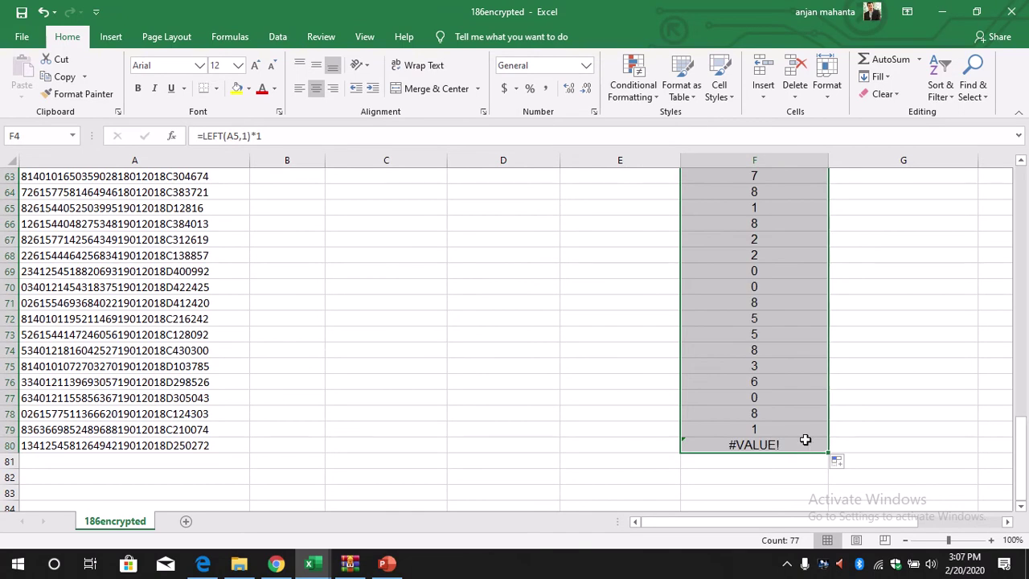
pyautogui.click(757, 445)
pyautogui.press('Delete')
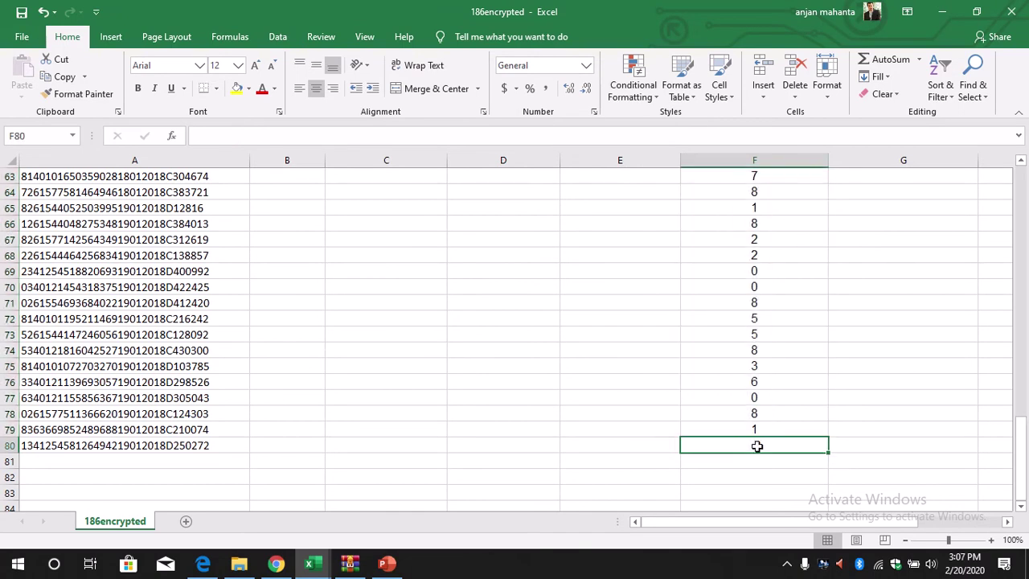
pyautogui.click(783, 427)
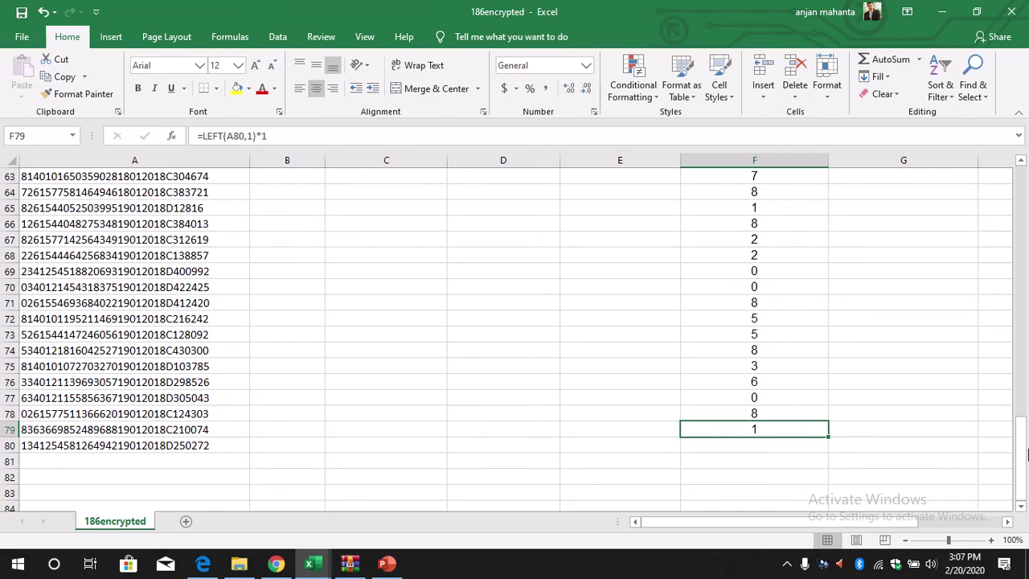
pyautogui.moveTo(1021, 442); pyautogui.dragTo(1026, 190)
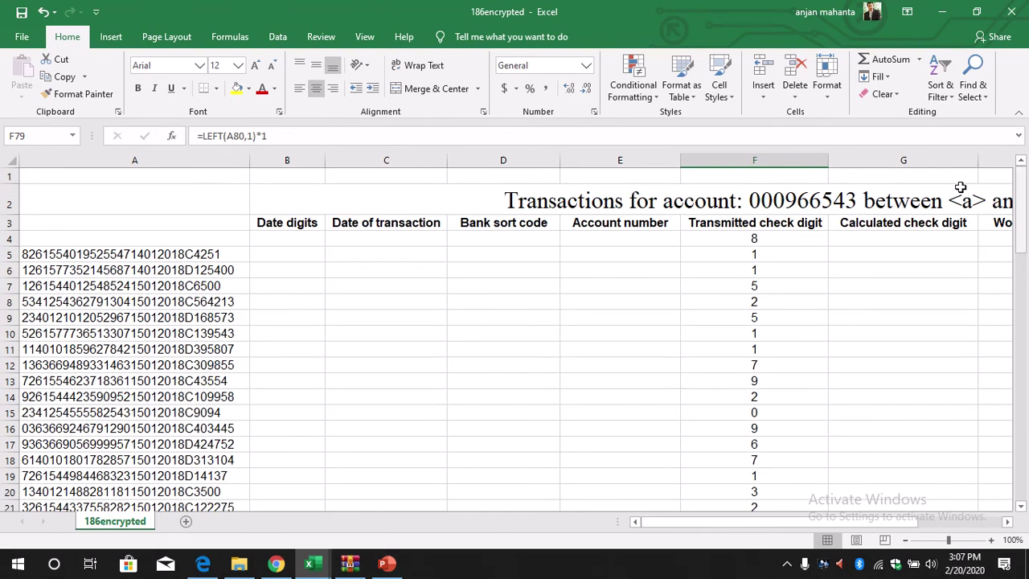
# Enter =LEFT(A5,1)*1 in F5, correcting the mistyped comma
pyautogui.click(726, 259)
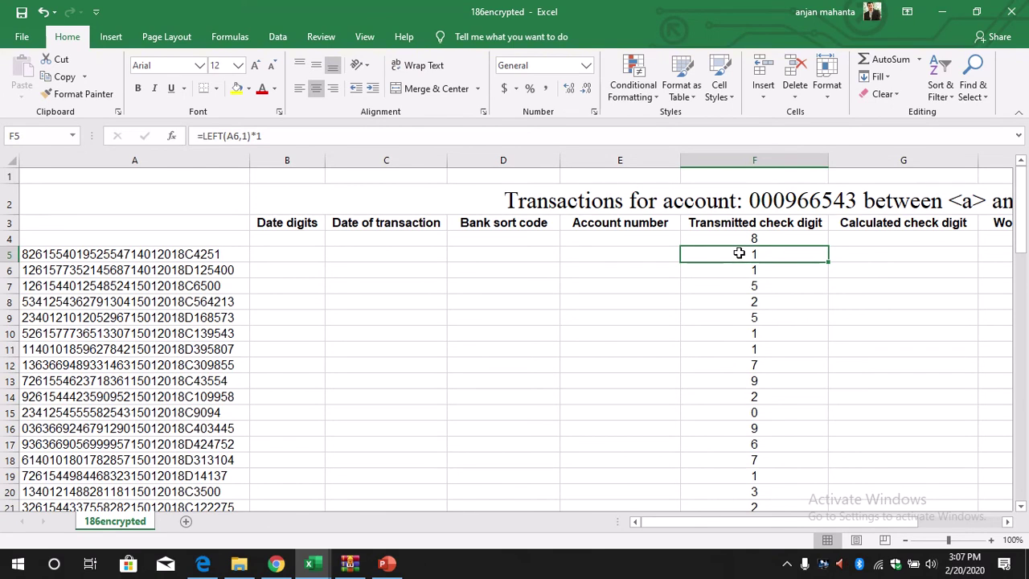
pyautogui.write('=left')
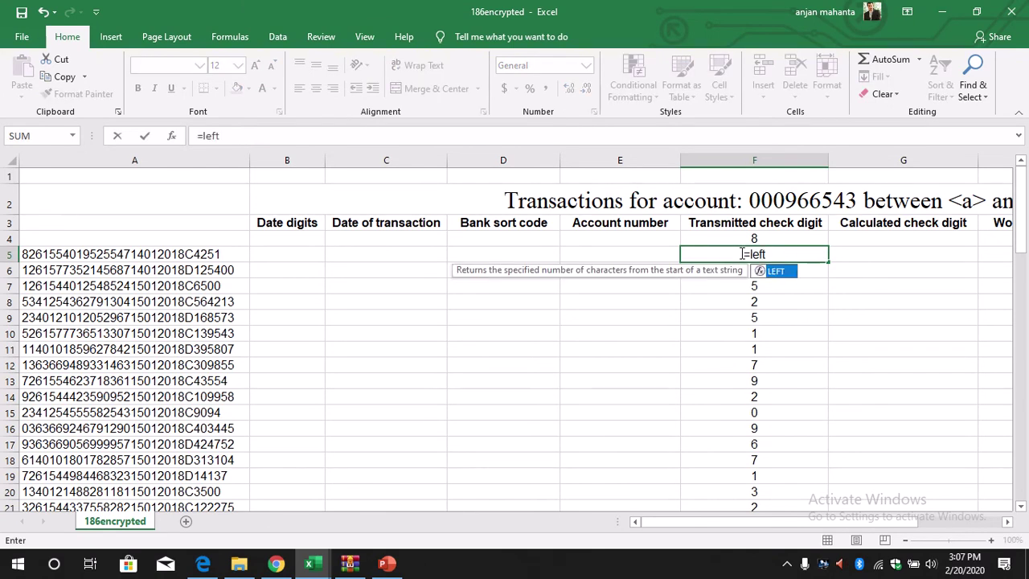
pyautogui.write('(a5')
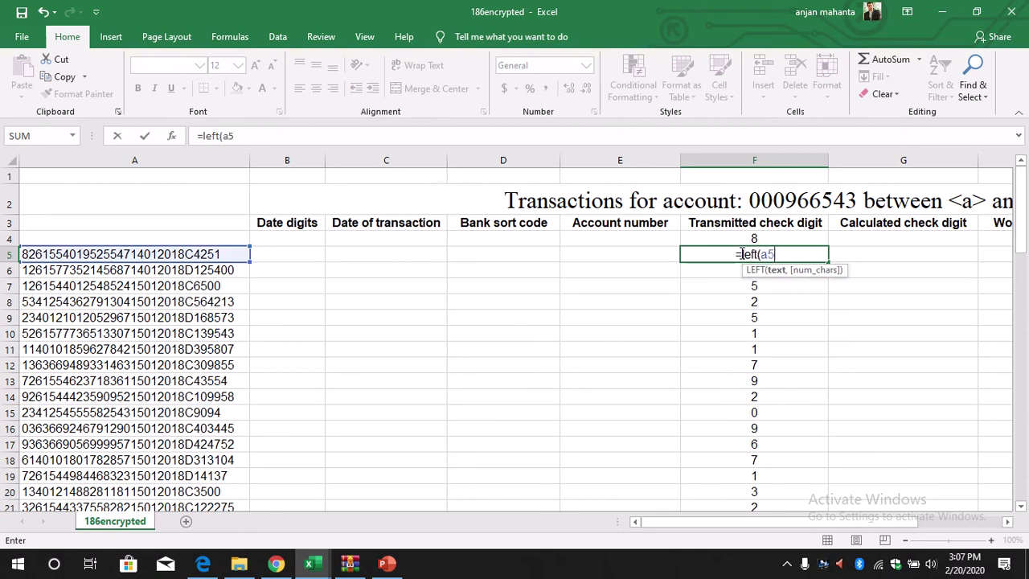
pyautogui.write('.1')
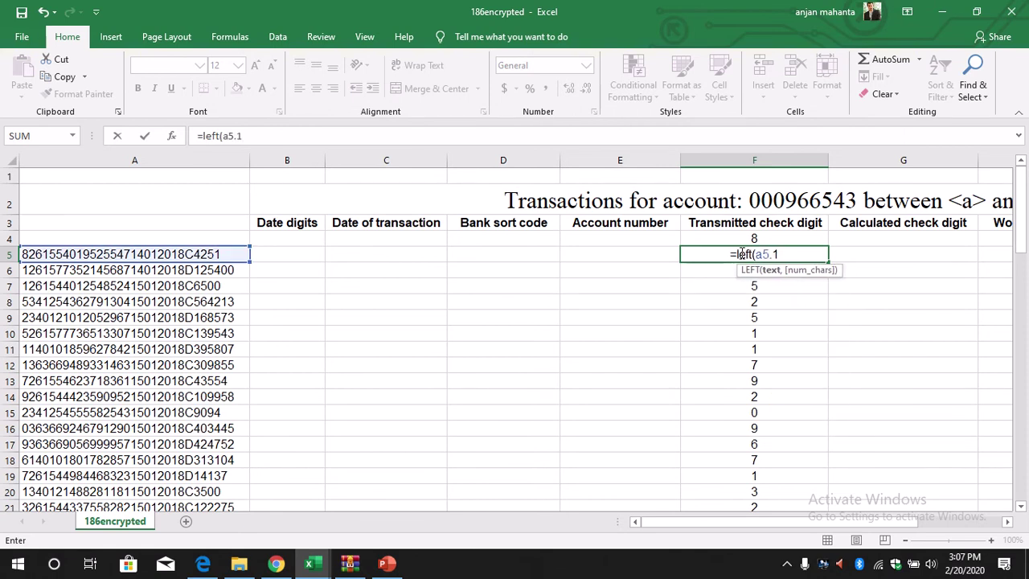
pyautogui.write(')')
pyautogui.press('BackSpace')
pyautogui.press('BackSpace')
pyautogui.press('BackSpace')
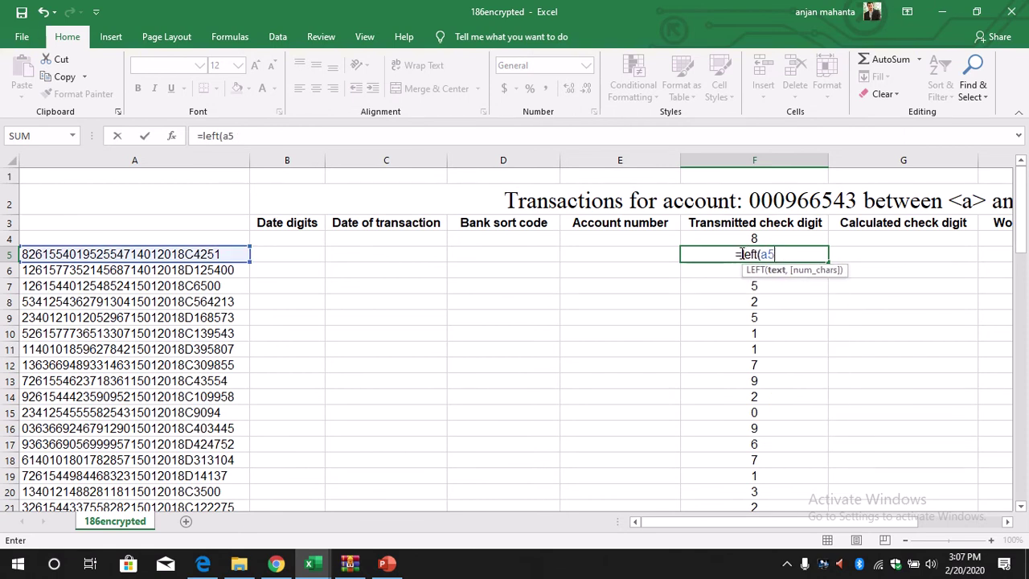
pyautogui.write(',1)')
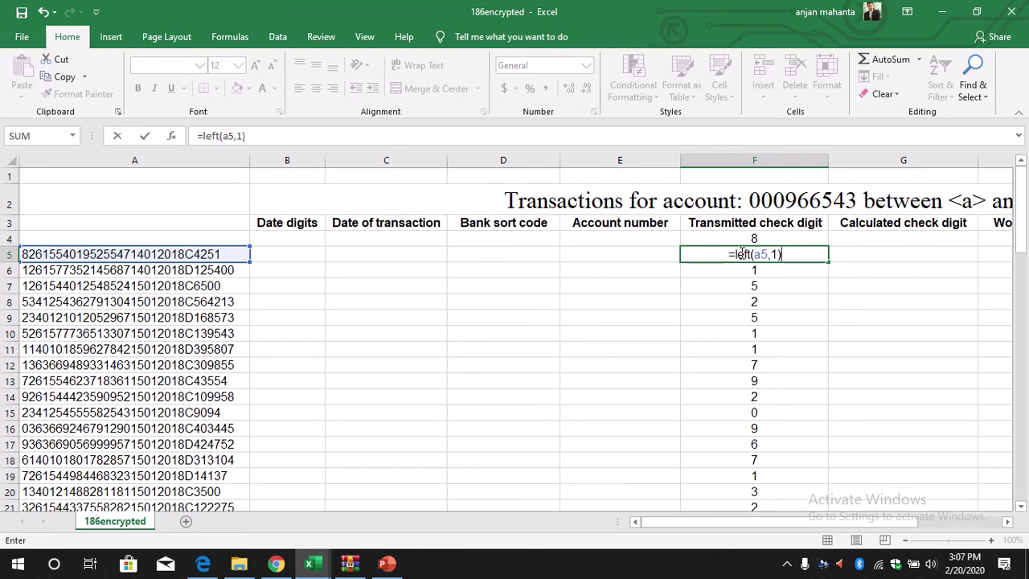
pyautogui.write('*1')
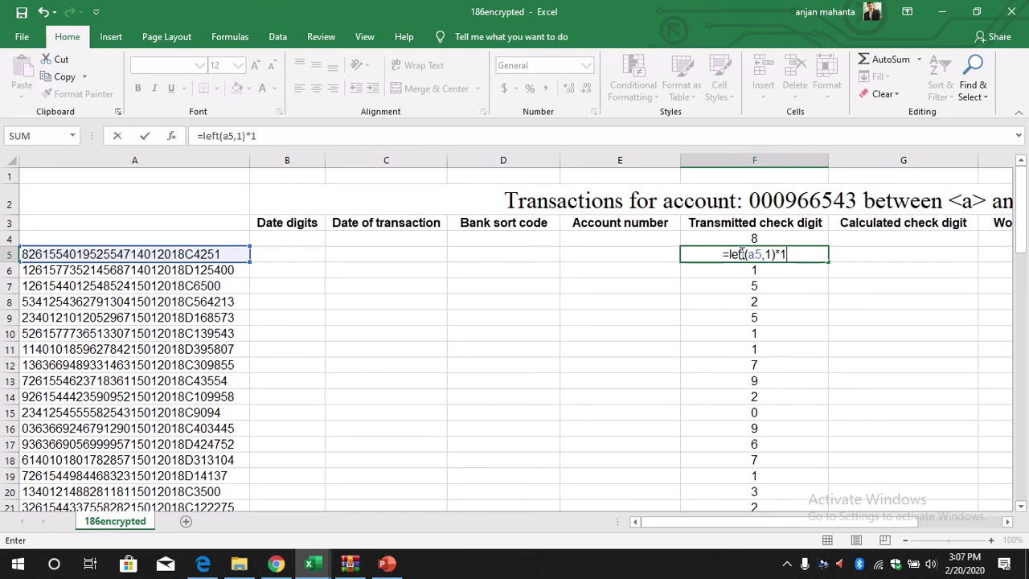
pyautogui.press('Return')
# Copy F5's check digit formula down to row 80 and select its formula text
pyautogui.click(784, 236)
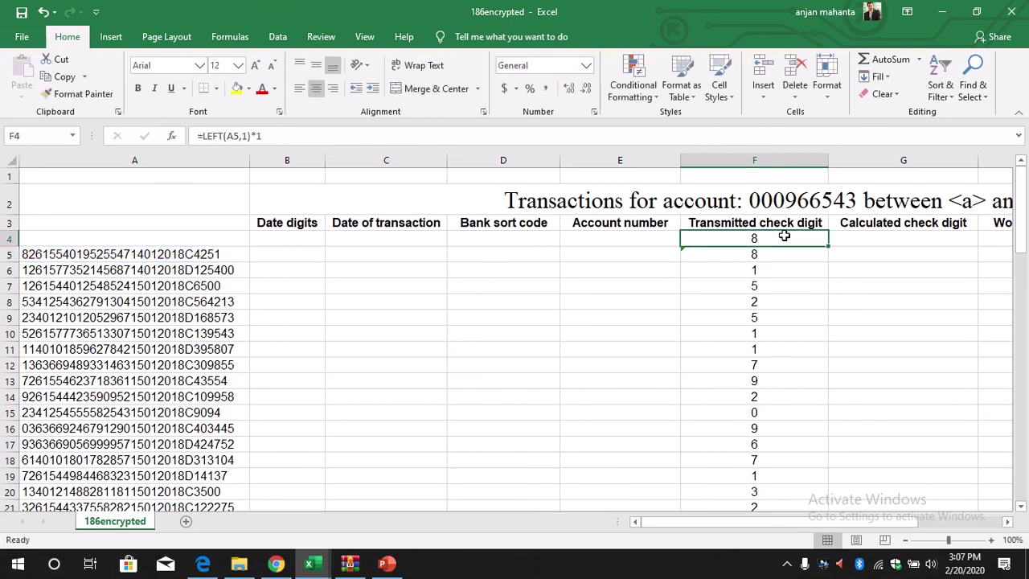
pyautogui.click(774, 255)
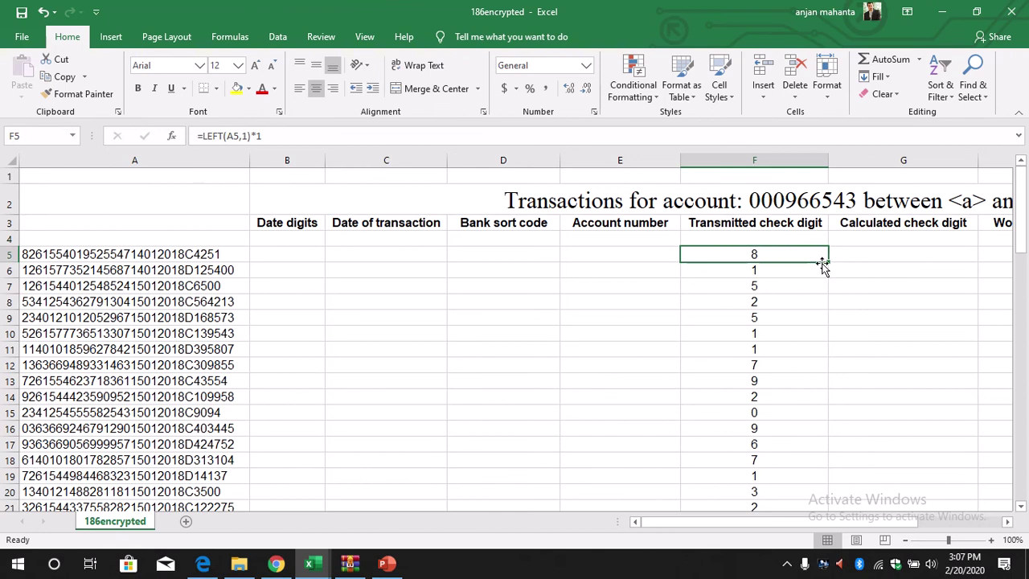
pyautogui.moveTo(828, 262); pyautogui.dragTo(792, 464)
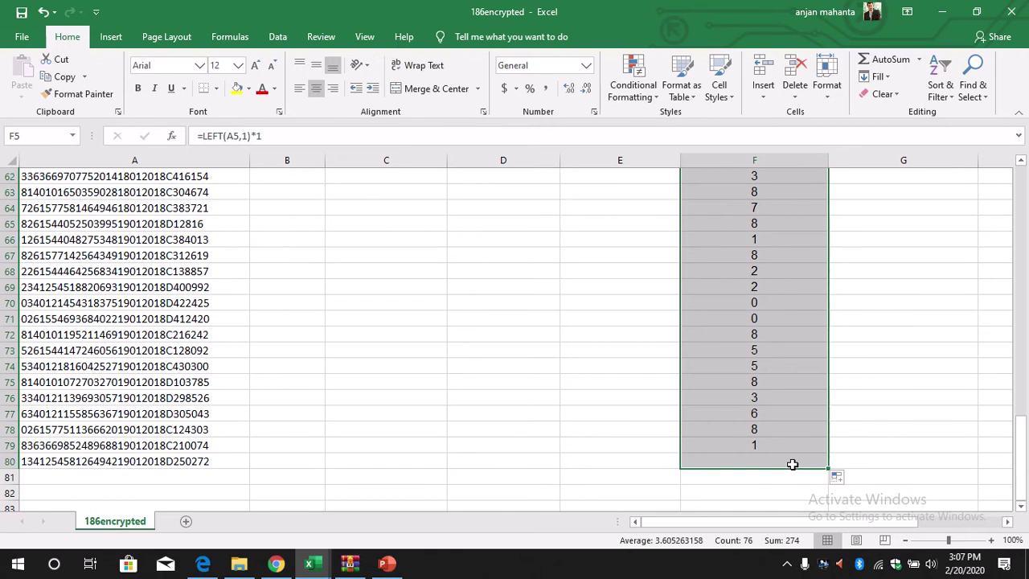
pyautogui.moveTo(1021, 435); pyautogui.dragTo(1026, 296)
pyautogui.moveTo(1026, 233); pyautogui.dragTo(1027, 187)
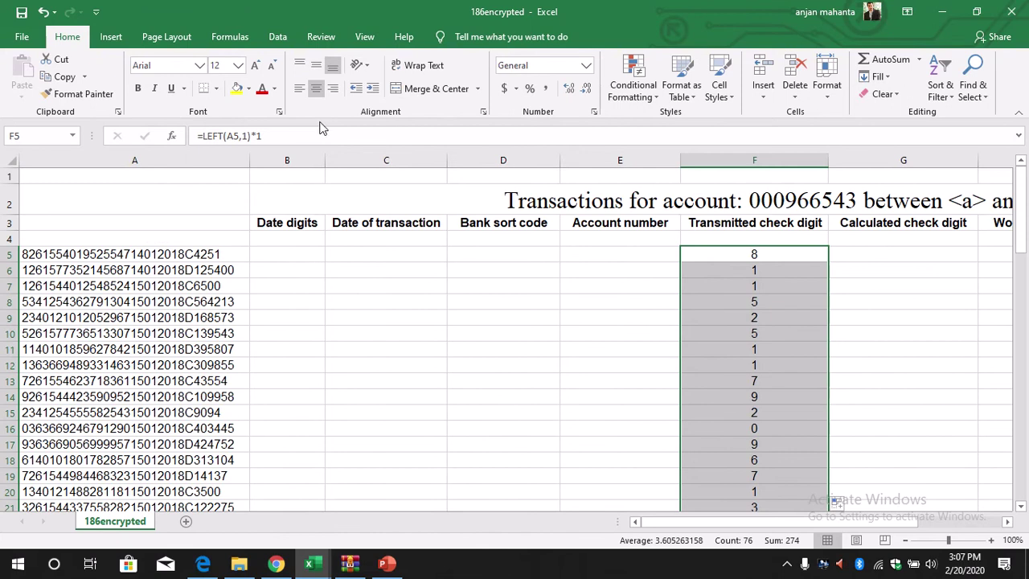
pyautogui.click(214, 136)
pyautogui.moveTo(214, 135); pyautogui.dragTo(197, 136)
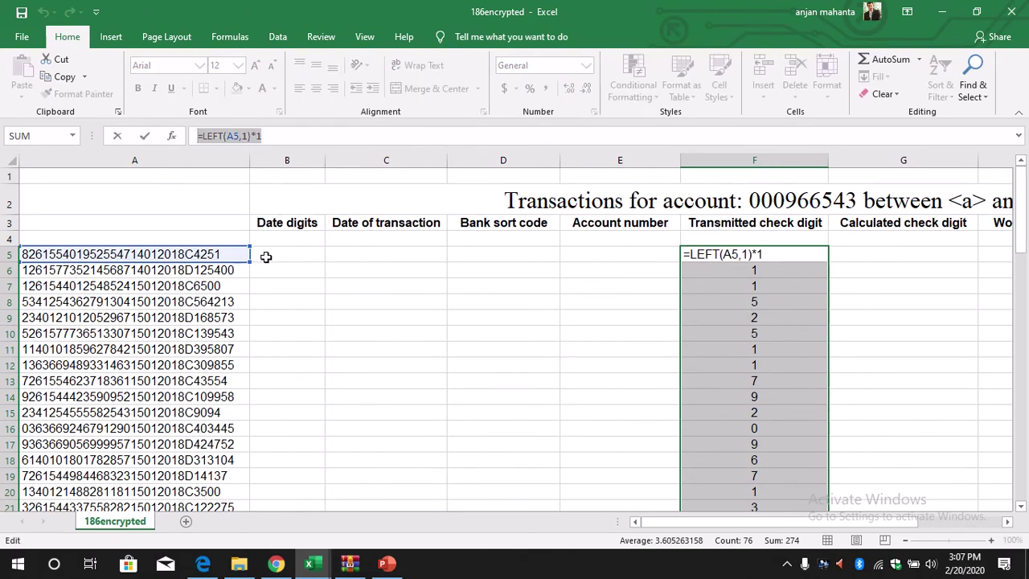
pyautogui.click(203, 563)
pyautogui.click(296, 278)
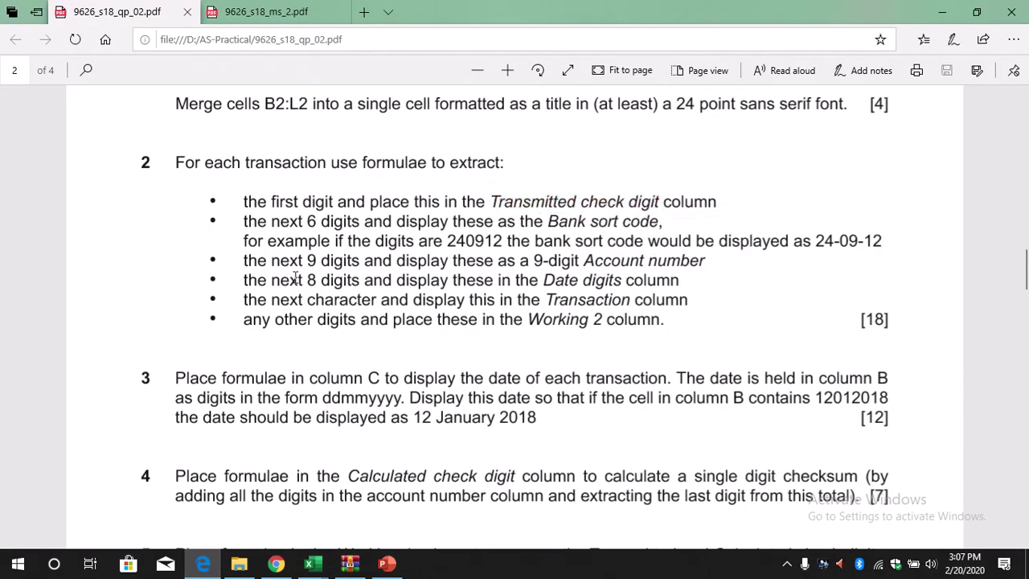
pyautogui.moveTo(244, 222); pyautogui.dragTo(651, 222)
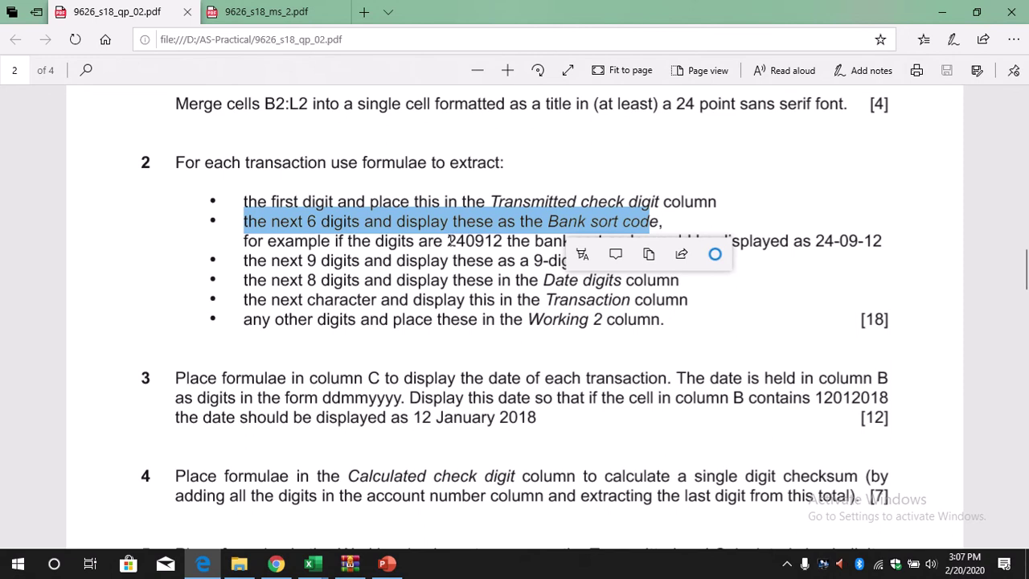
pyautogui.moveTo(448, 241); pyautogui.dragTo(503, 241)
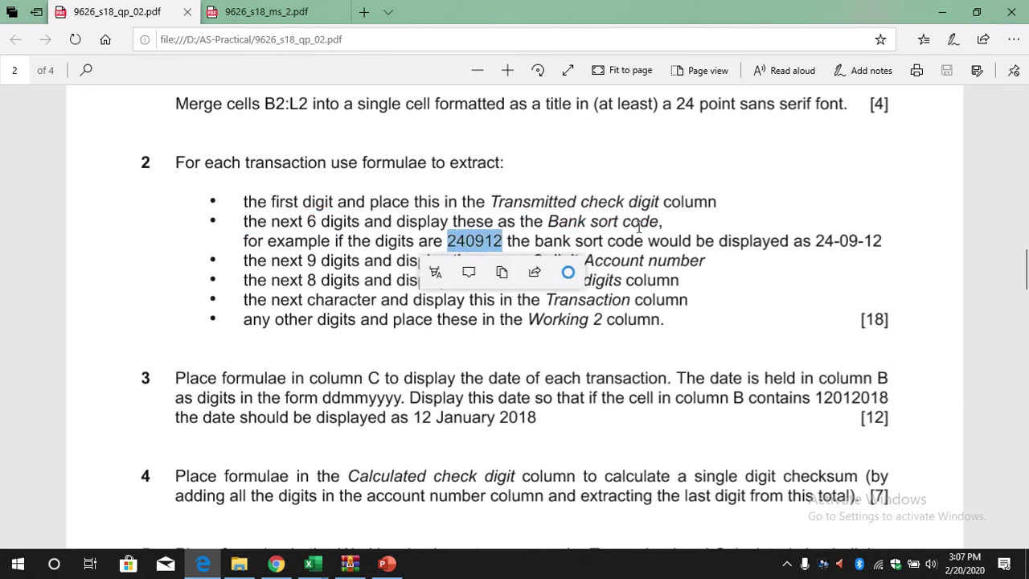
pyautogui.click(818, 240)
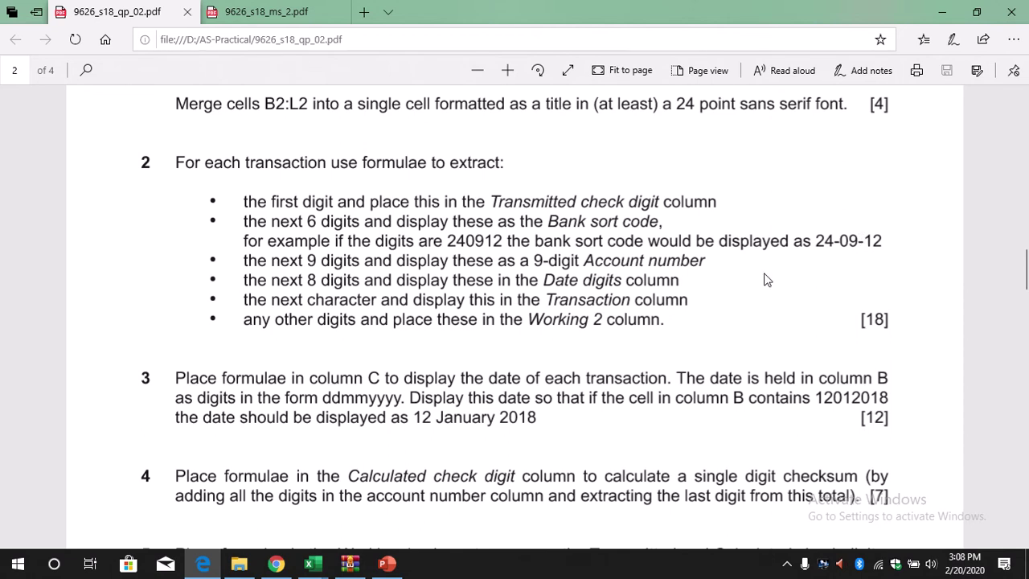
pyautogui.moveTo(815, 240); pyautogui.dragTo(884, 240)
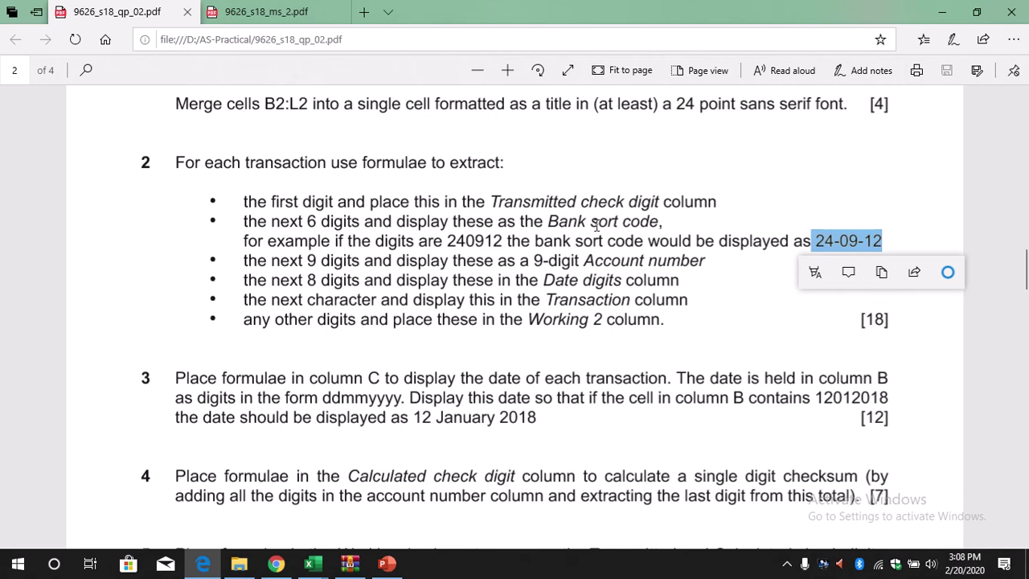
pyautogui.click(318, 567)
pyautogui.click(346, 521)
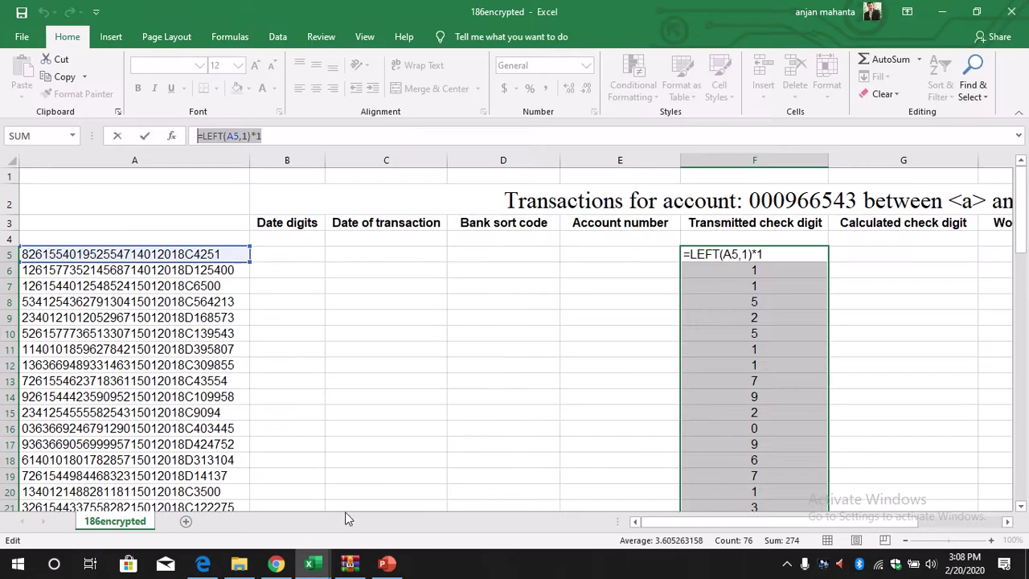
# Undo the accidental =D5 entry so F5 keeps its check digit formula
pyautogui.write('=')
pyautogui.click(508, 251)
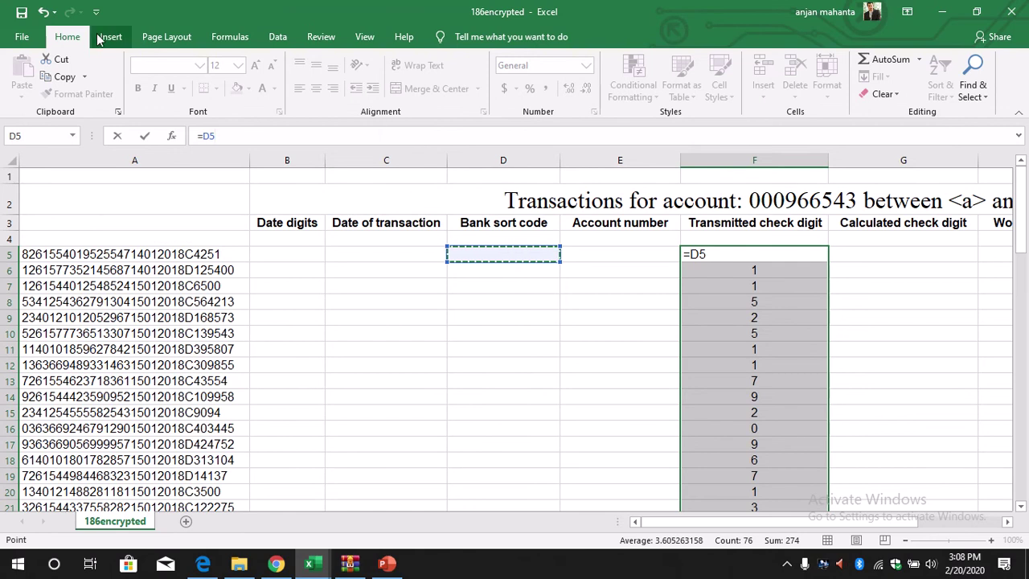
pyautogui.click(43, 12)
pyautogui.press('Return')
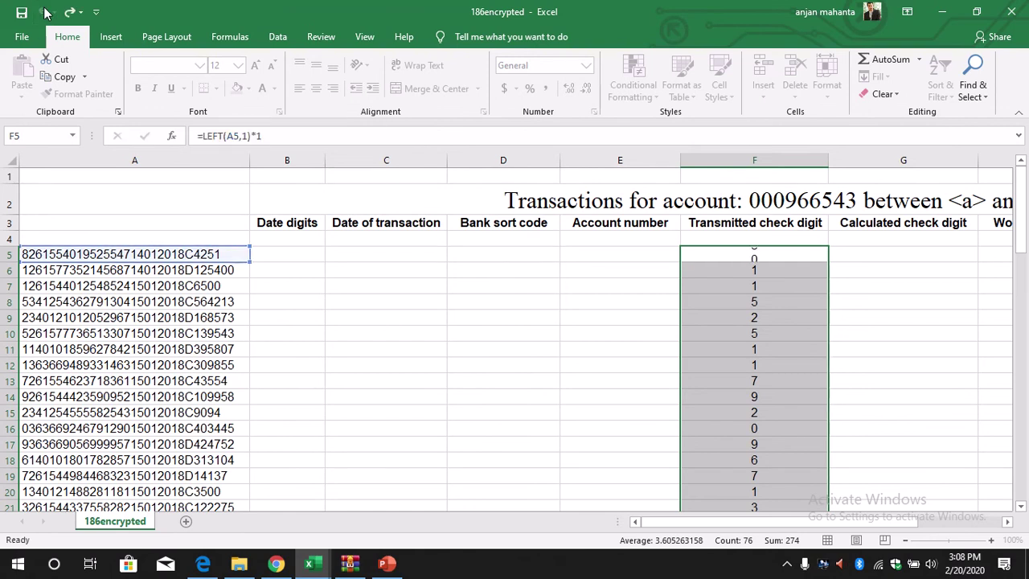
# Select the empty Bank sort code cell D5, then bring up the decrypt_anjan solution workbook
pyautogui.click(498, 255)
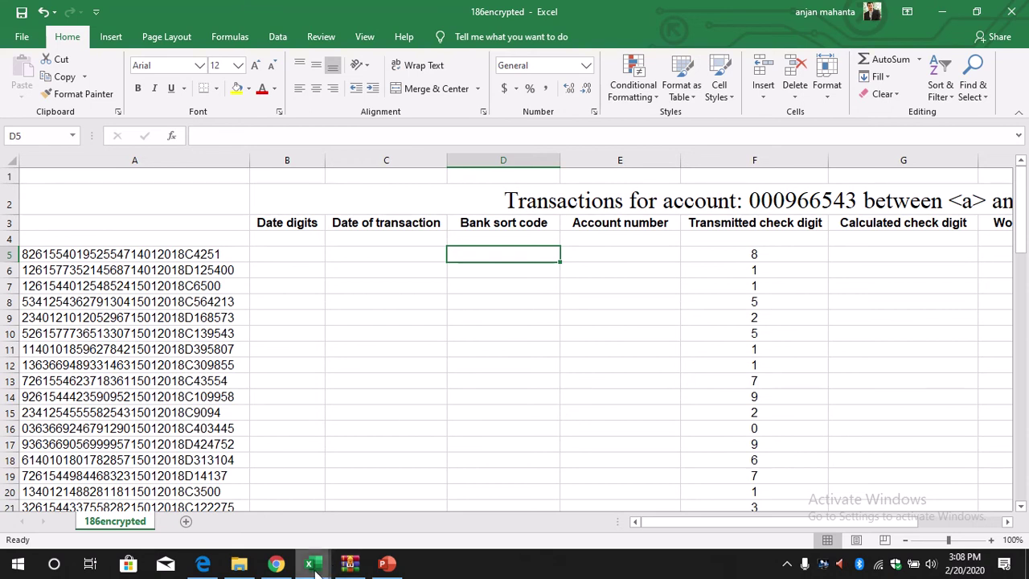
pyautogui.moveTo(309, 563)
pyautogui.click(169, 492)
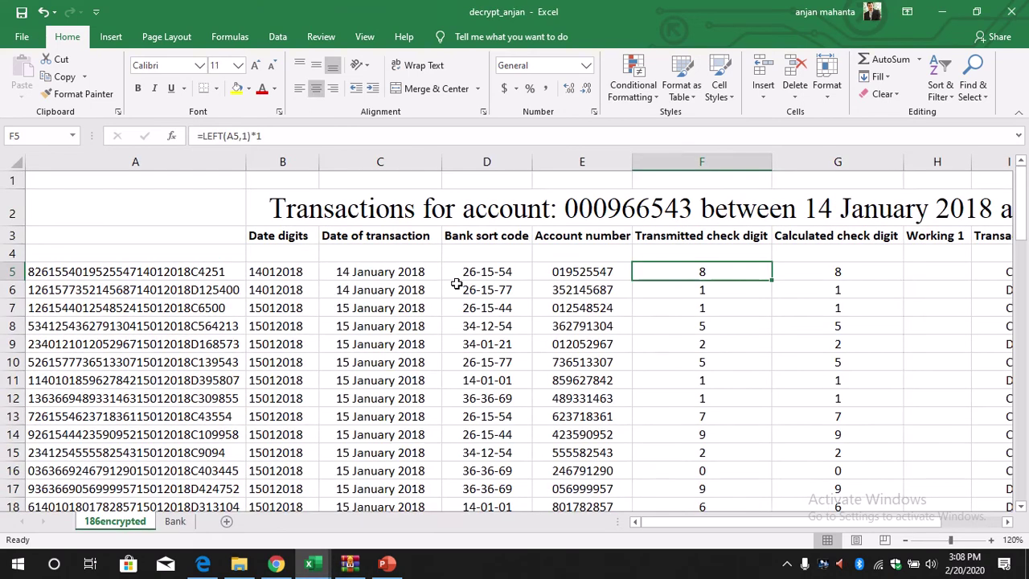
# Copy D5's formula =MID(A5,2,2) & "-" & MID(A5,4,2) & "-" & MID(A5,6,2) from decrypt_anjan
pyautogui.click(520, 274)
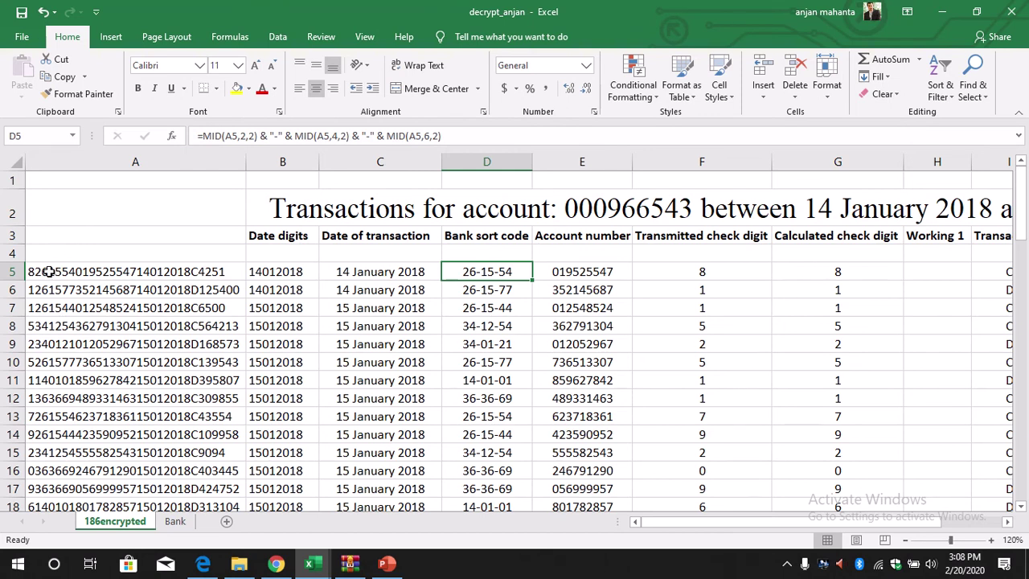
pyautogui.click(262, 136)
pyautogui.click(263, 136)
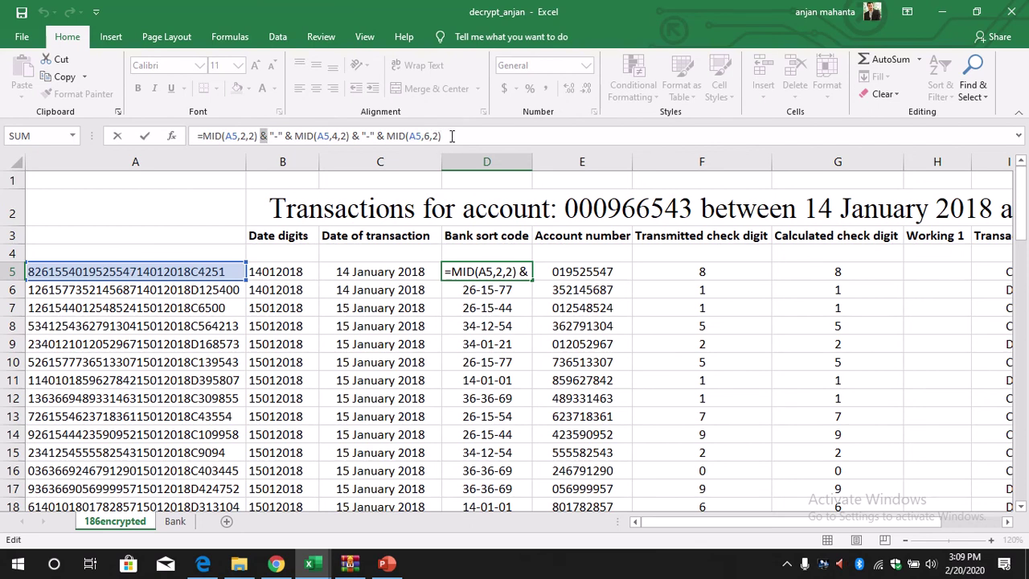
pyautogui.moveTo(448, 136); pyautogui.dragTo(198, 137)
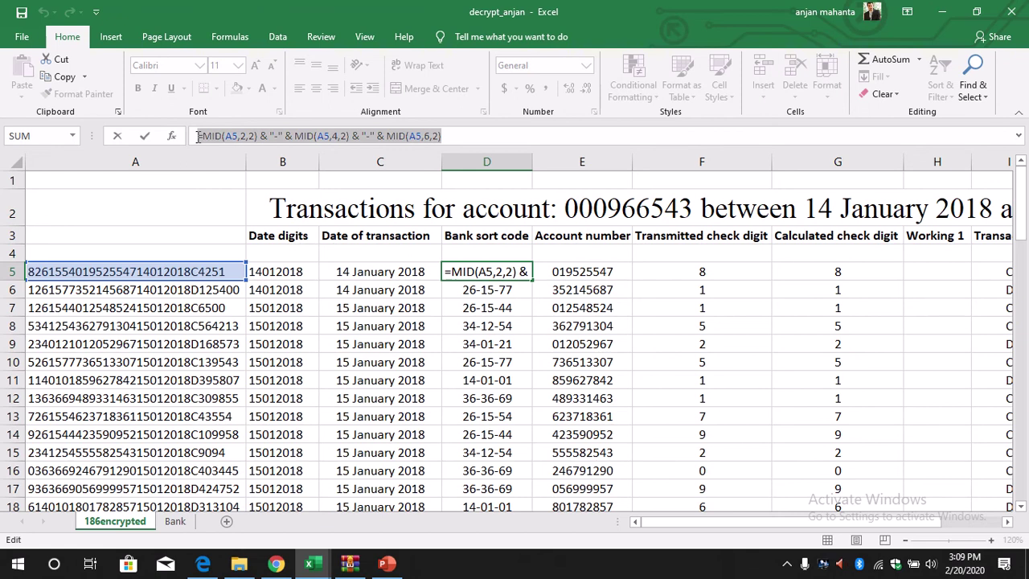
pyautogui.click(198, 136)
pyautogui.hotkey('shift', 'End')
pyautogui.hotkey('ctrl', 'c')
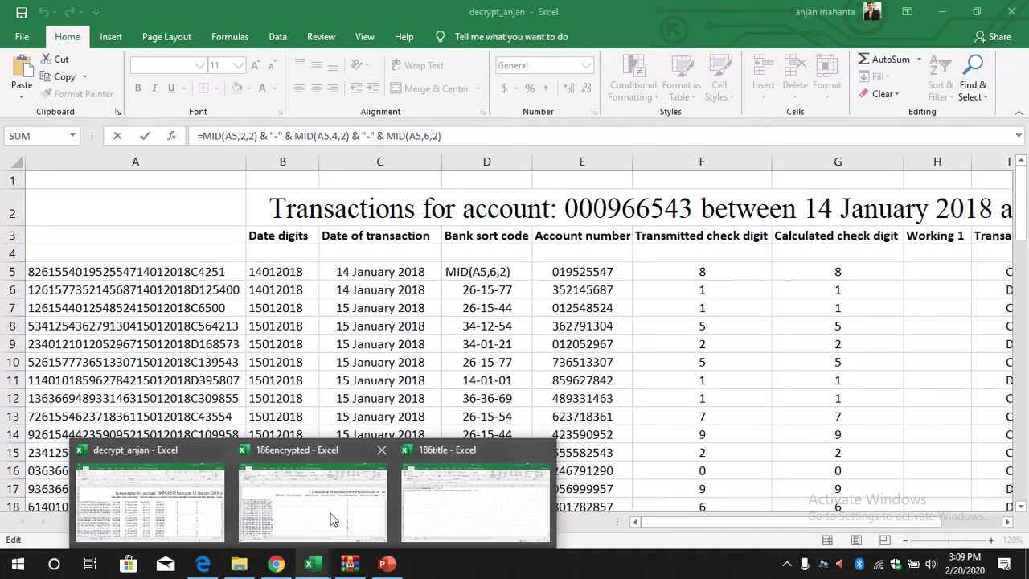
# Try pasting the sort code formula into 186encrypted's D5, then undo the broken cross-workbook result
pyautogui.click(335, 516)
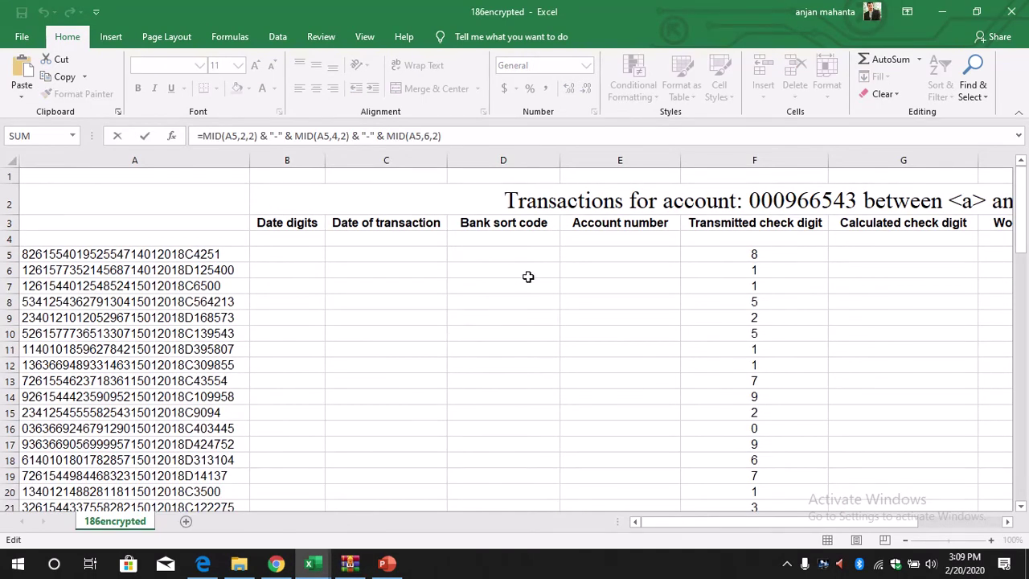
pyautogui.click(520, 255)
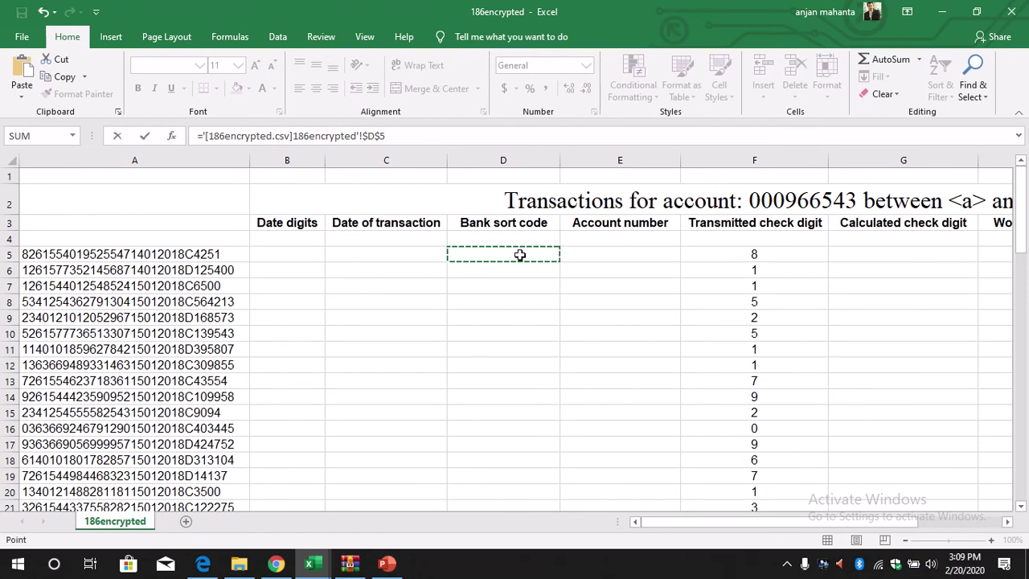
pyautogui.hotkey('ctrl', 'v')
pyautogui.press('Return')
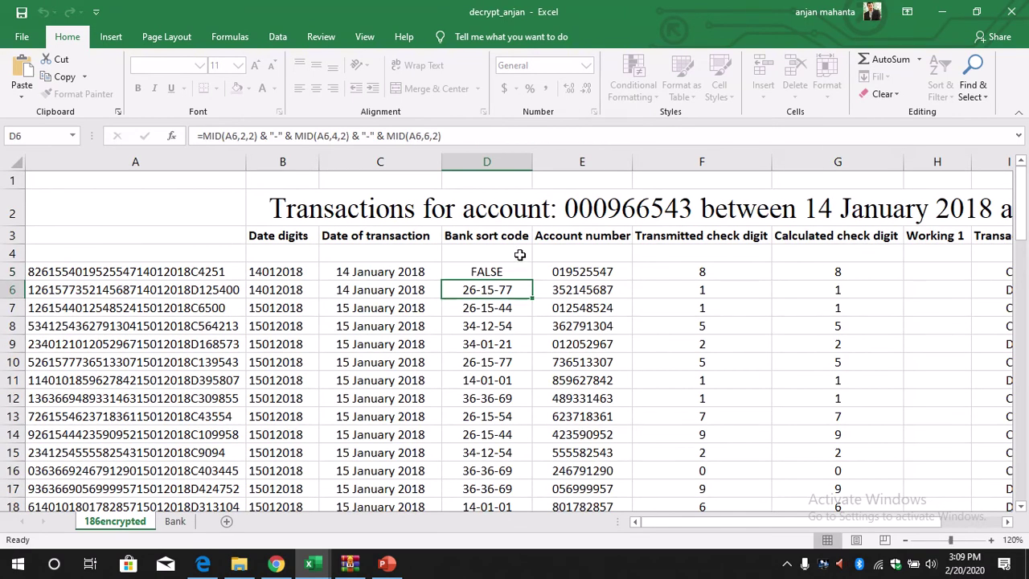
pyautogui.click(508, 273)
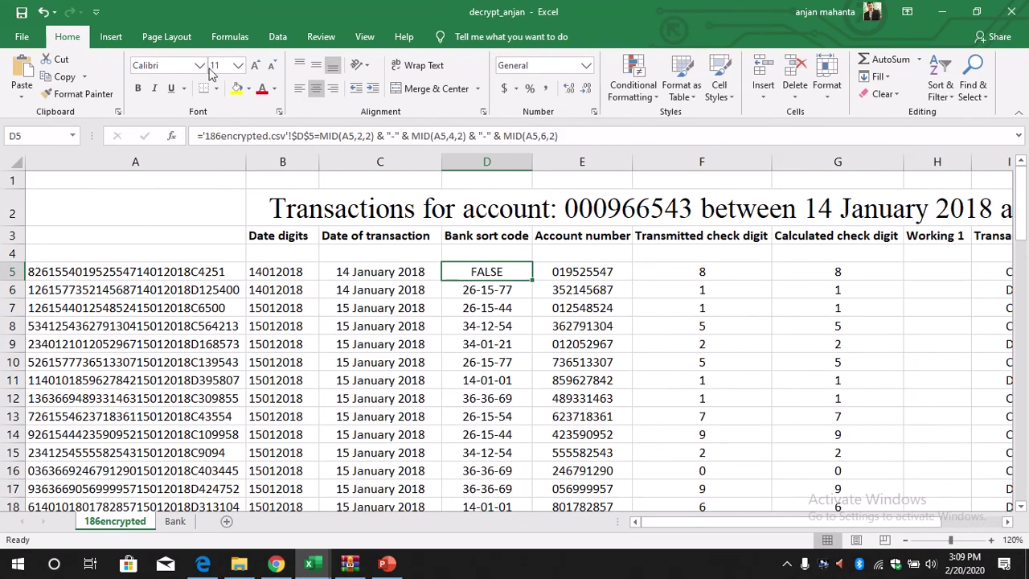
pyautogui.click(43, 12)
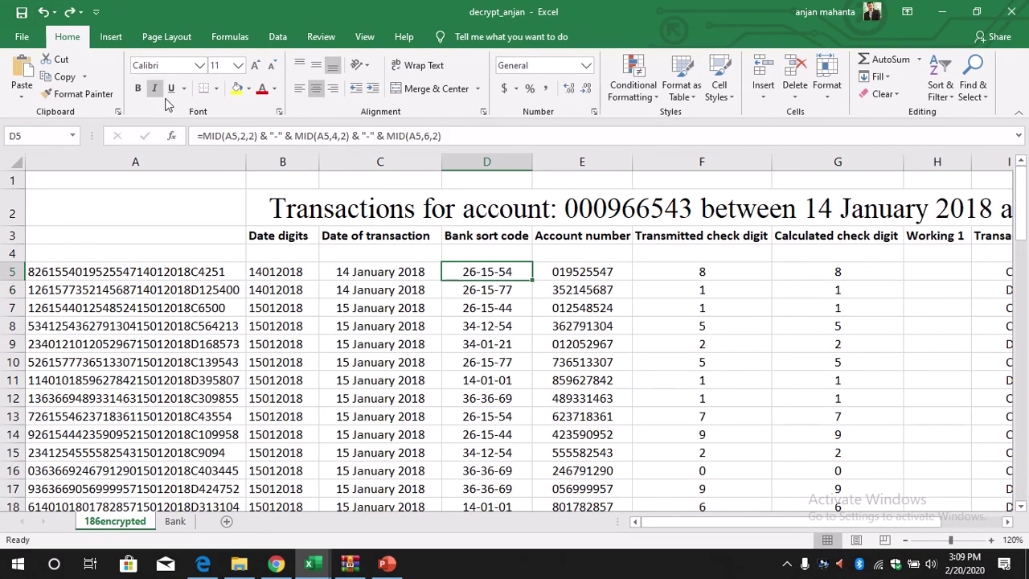
# Recopy the sort code formula text from decrypt_anjan and paste it into 186encrypted's D5
pyautogui.click(448, 137)
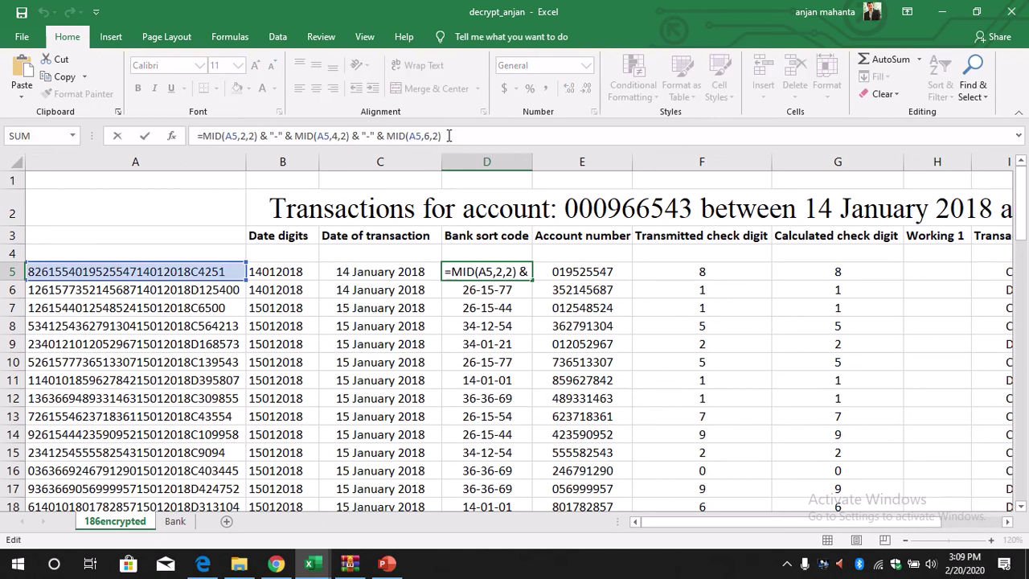
pyautogui.moveTo(448, 136); pyautogui.dragTo(197, 136)
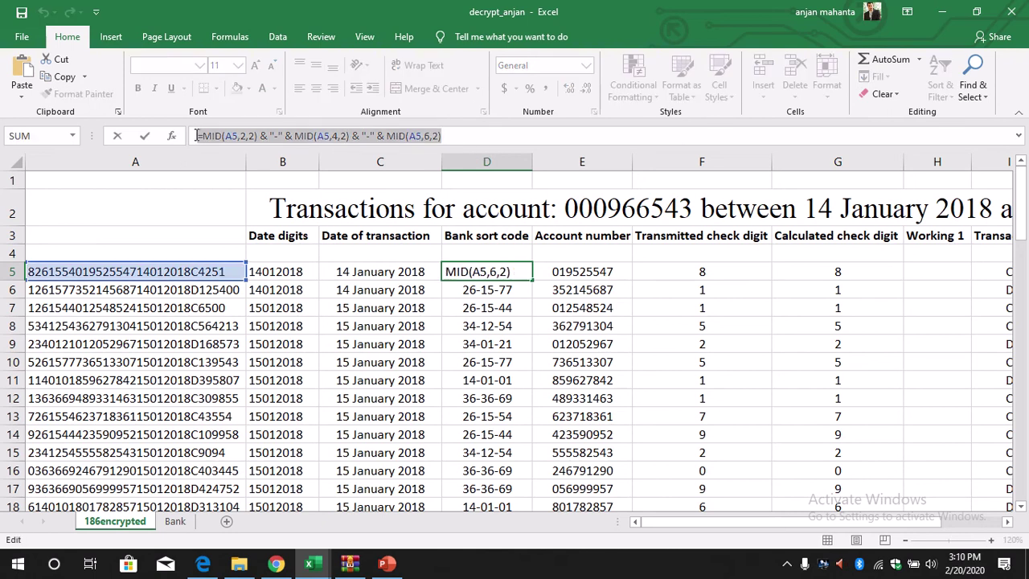
pyautogui.press('Return')
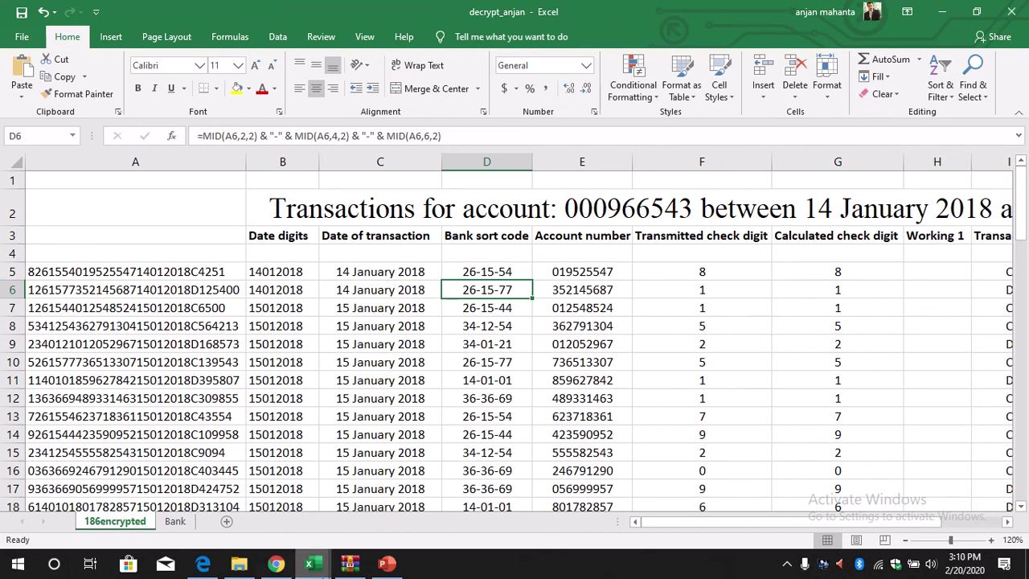
pyautogui.moveTo(312, 567)
pyautogui.click(358, 515)
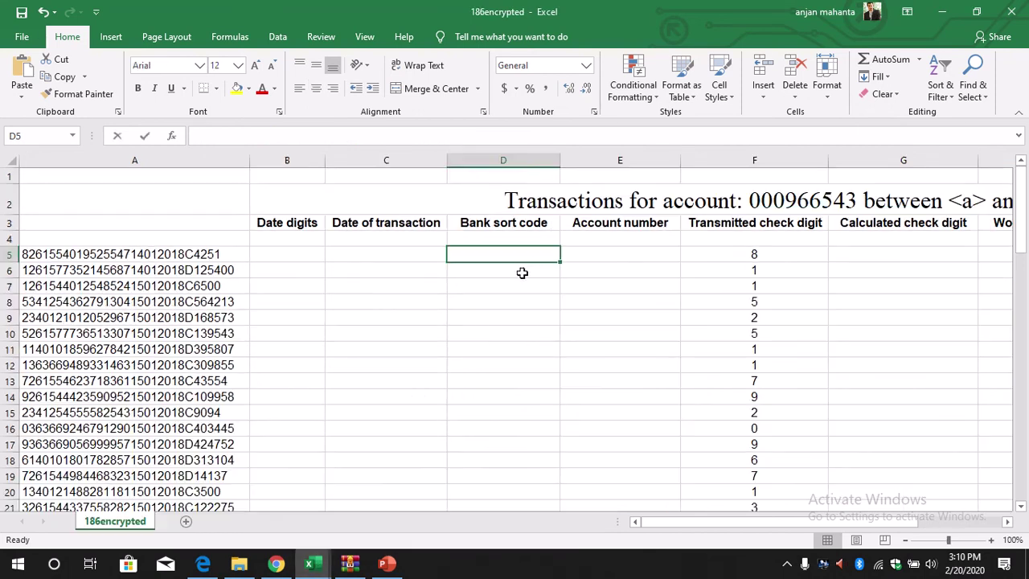
pyautogui.hotkey('ctrl', 'v')
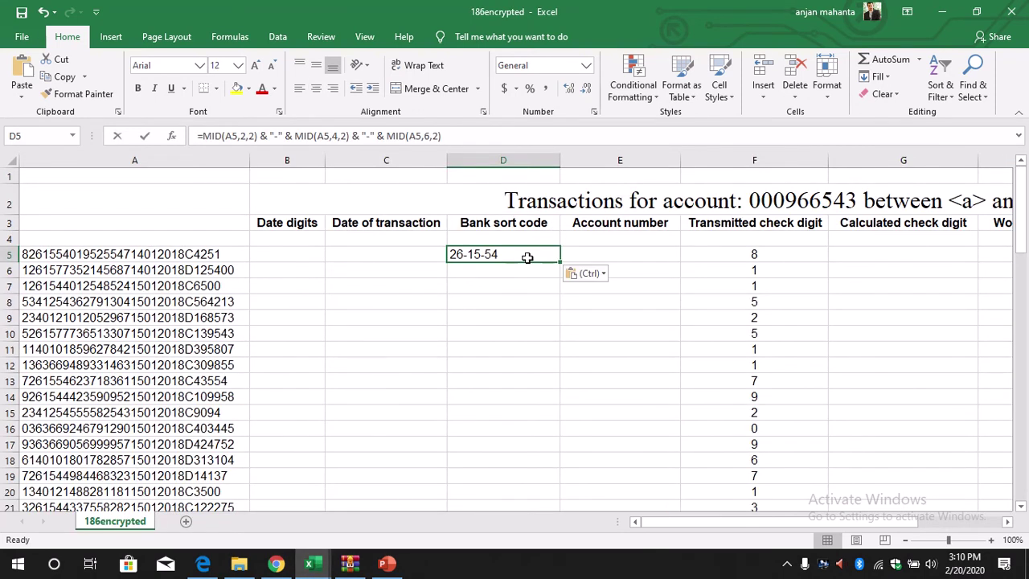
pyautogui.press('Return')
# Fill the sort code formula down to D80 and centre the Bank sort code values
pyautogui.click(517, 257)
pyautogui.moveTo(560, 263); pyautogui.dragTo(542, 457)
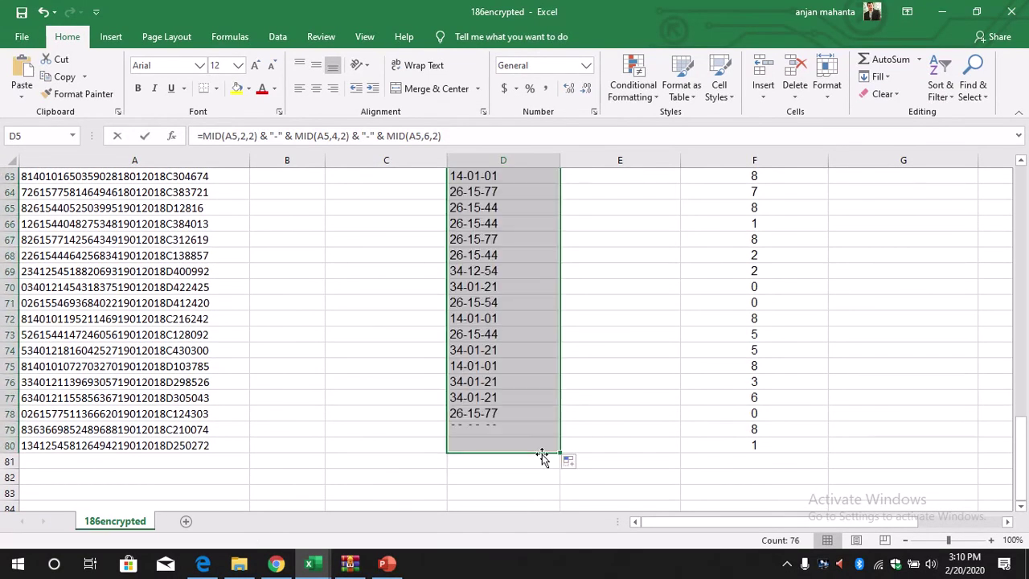
pyautogui.moveTo(1020, 438); pyautogui.dragTo(1027, 180)
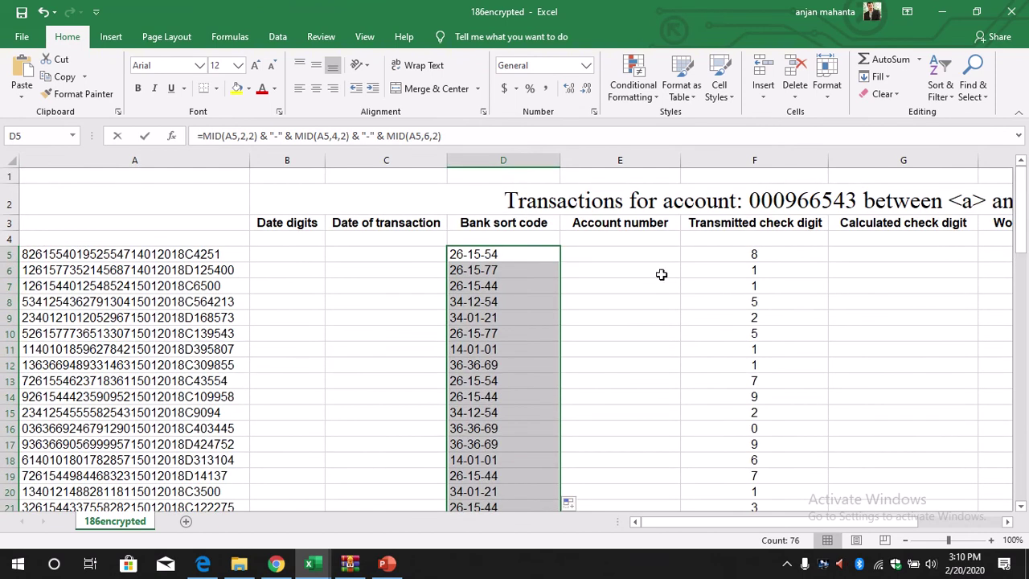
pyautogui.click(316, 89)
pyautogui.click(615, 319)
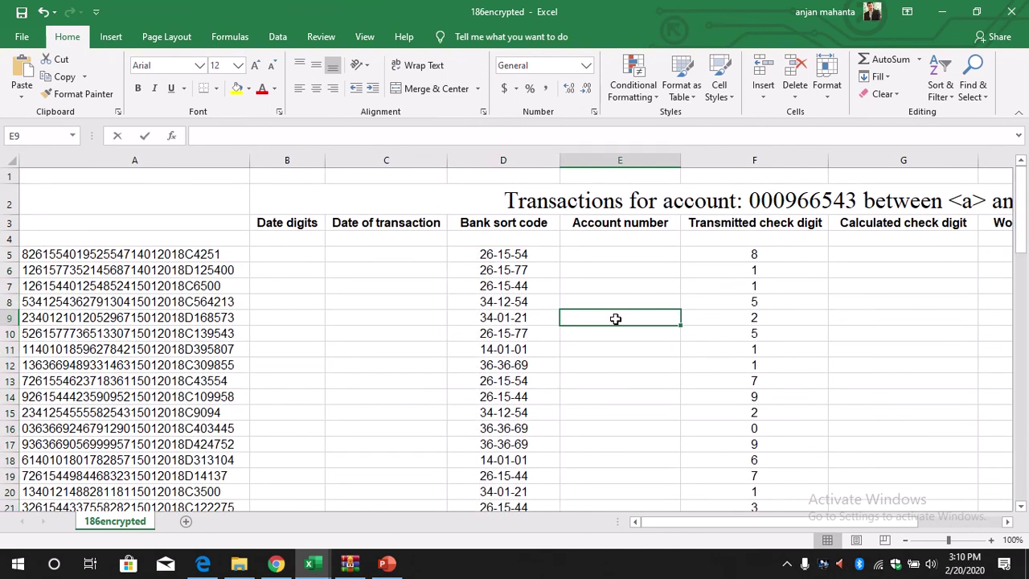
pyautogui.click(543, 258)
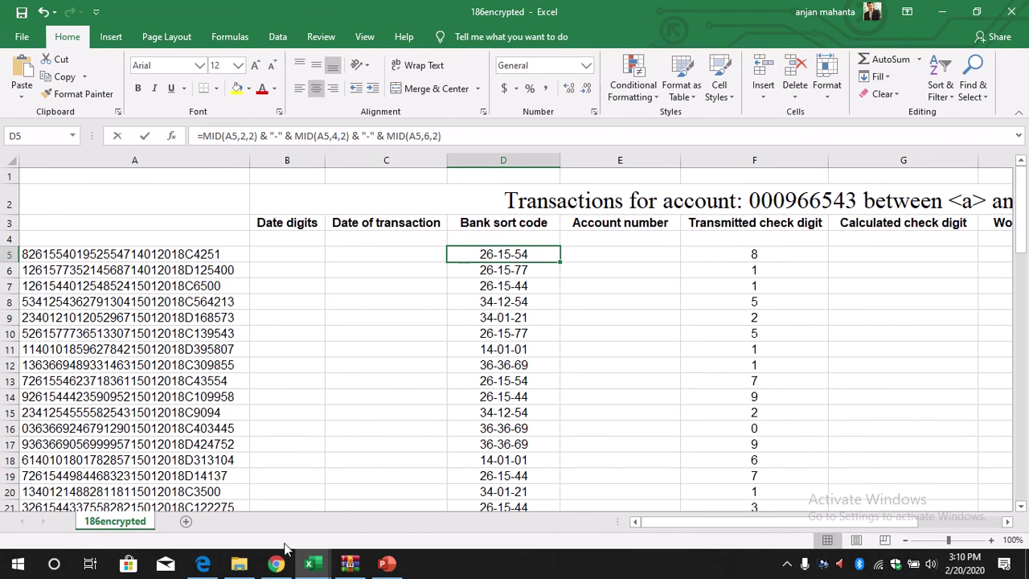
pyautogui.click(202, 563)
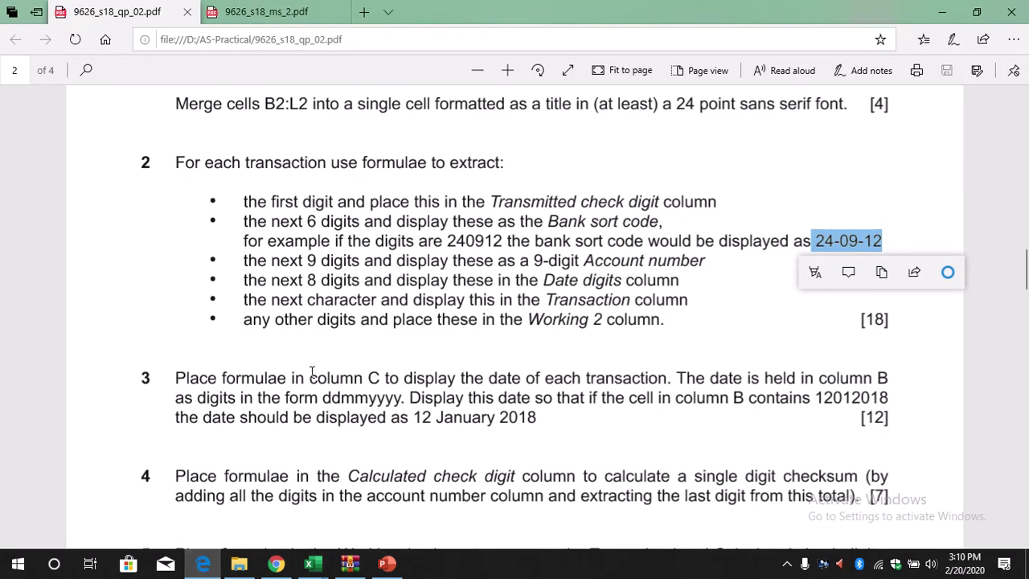
# Highlight the 9-digit Account number bullet in the question paper and return to decrypt_anjan
pyautogui.moveTo(246, 259); pyautogui.dragTo(706, 260)
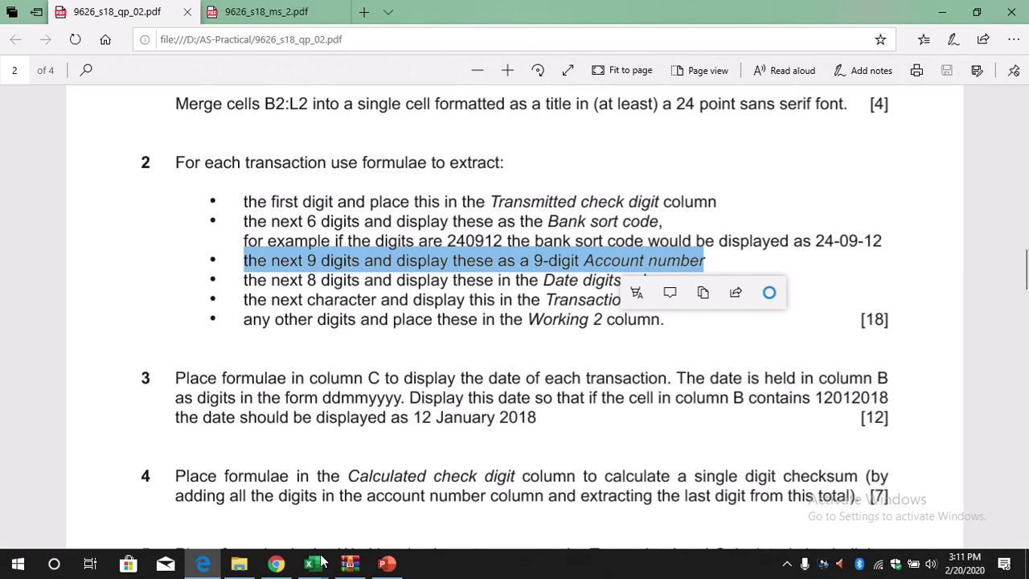
pyautogui.moveTo(314, 565)
pyautogui.click(193, 495)
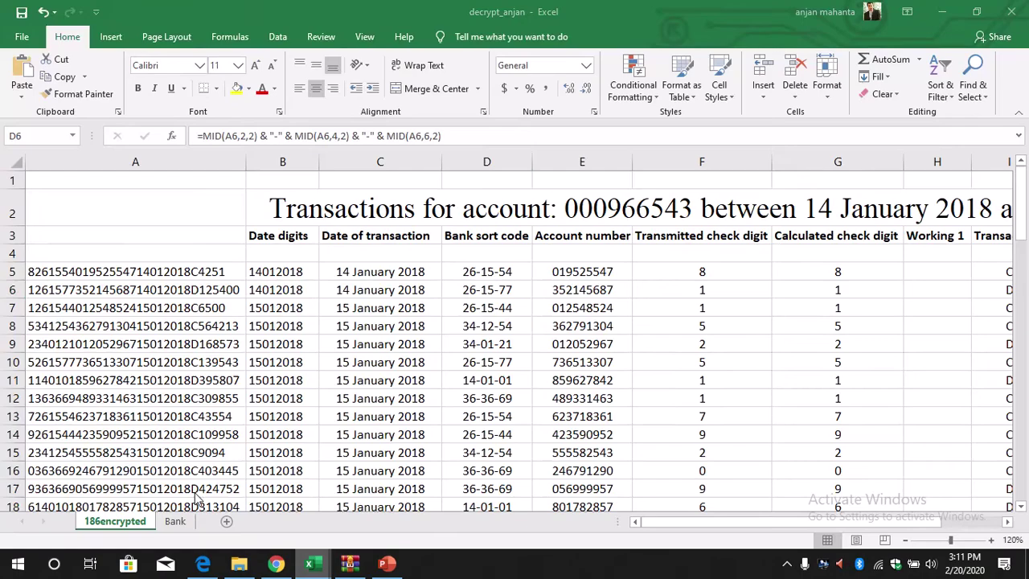
# Copy the =MID(A5,8,9) Account number formula from decrypt_anjan's E5, then switch back to 186encrypted
pyautogui.click(563, 271)
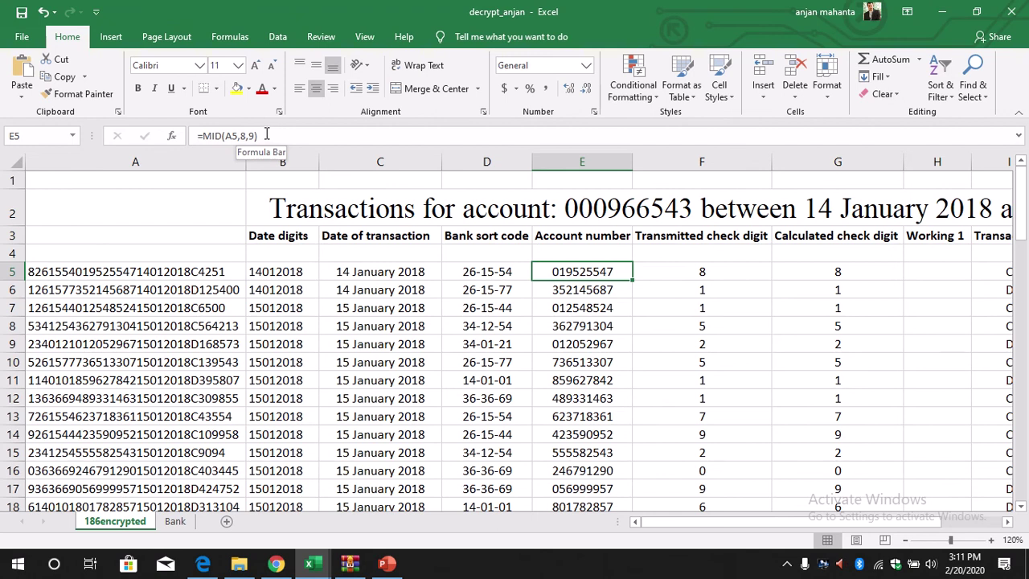
pyautogui.moveTo(263, 134); pyautogui.dragTo(197, 136)
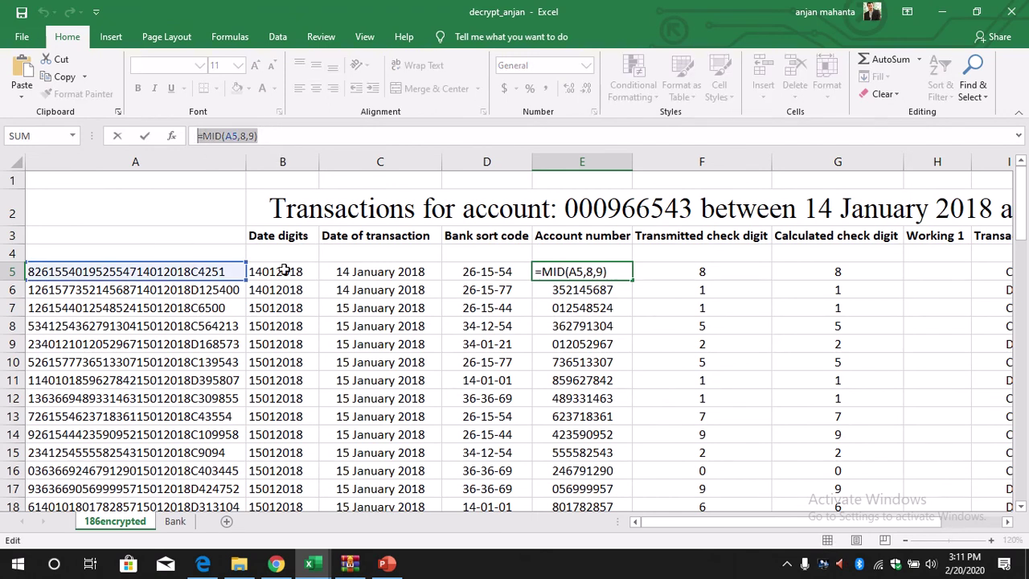
pyautogui.click(298, 135)
pyautogui.press('Return')
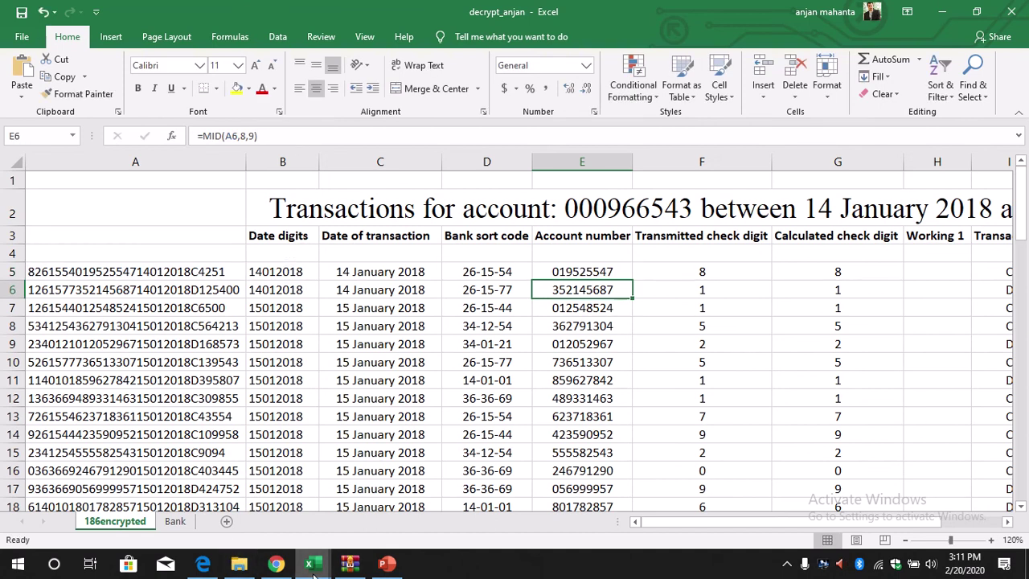
pyautogui.moveTo(314, 564)
pyautogui.click(339, 514)
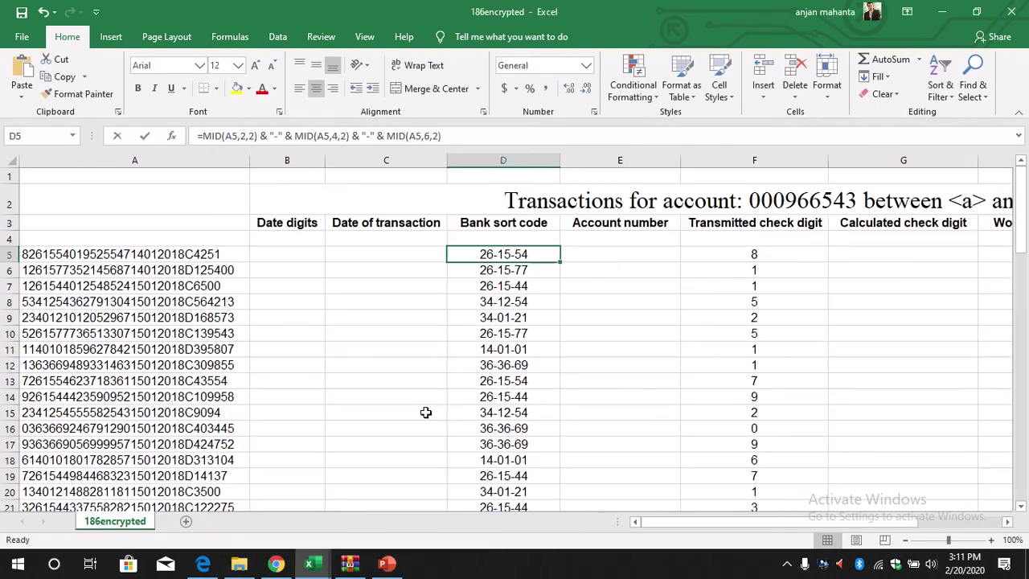
# Paste =MID(A5,8,9) into E5 and fill it down to E80, giving values like 019525547
pyautogui.click(613, 256)
pyautogui.write('019525547')
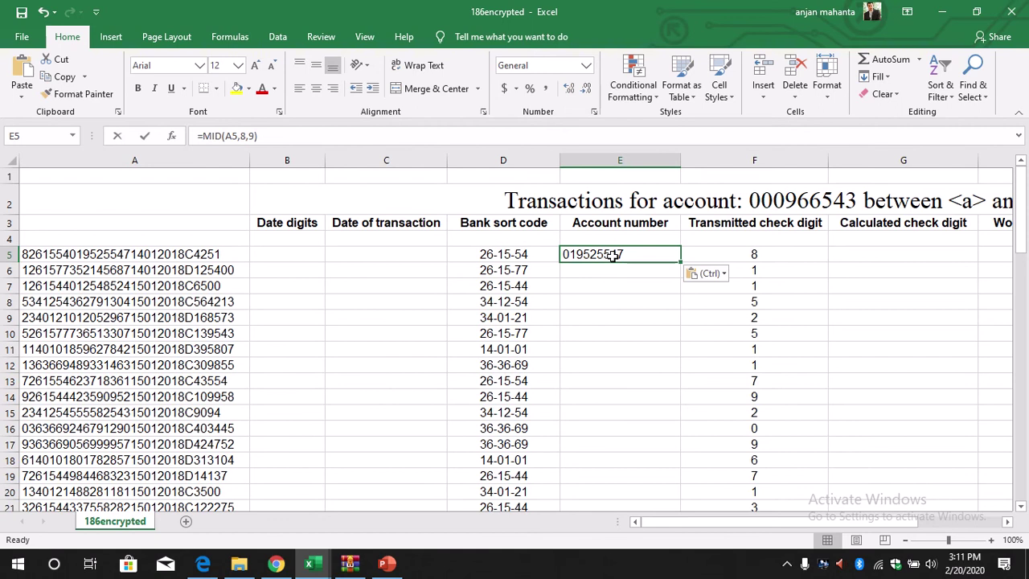
pyautogui.press('Return')
pyautogui.click(612, 255)
pyautogui.moveTo(680, 264); pyautogui.dragTo(666, 448)
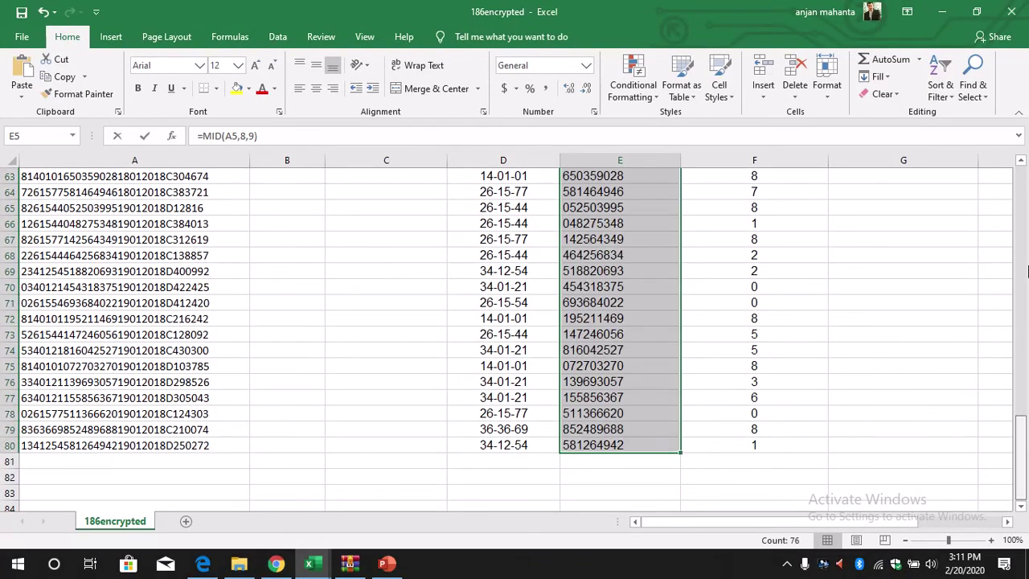
pyautogui.moveTo(1022, 442); pyautogui.dragTo(1026, 143)
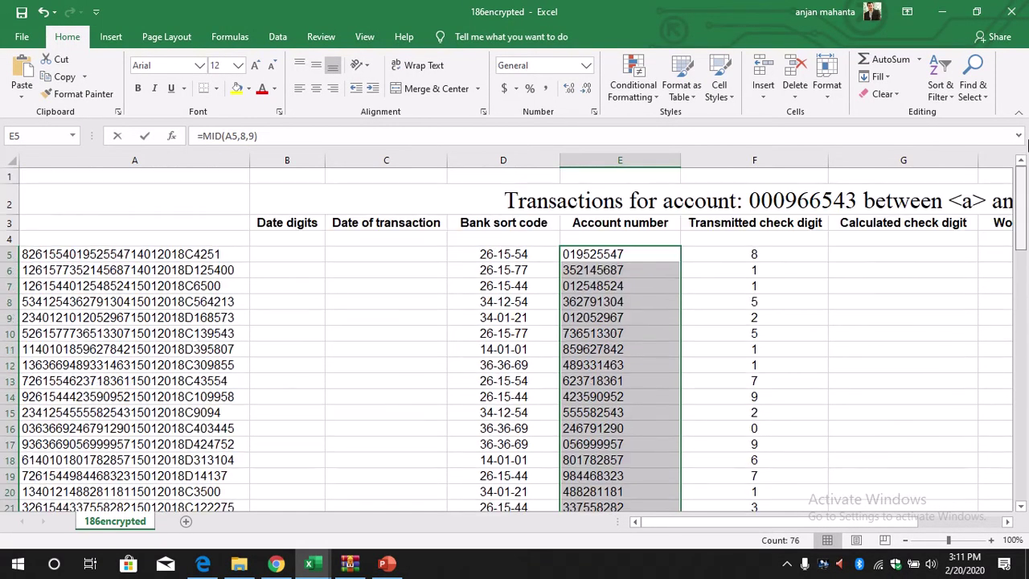
pyautogui.click(601, 254)
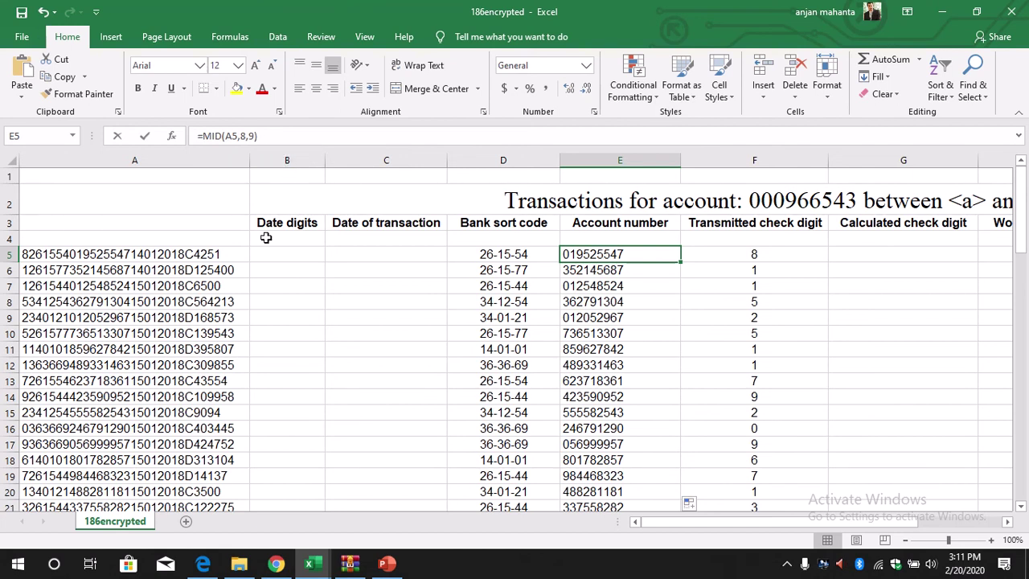
pyautogui.click(204, 566)
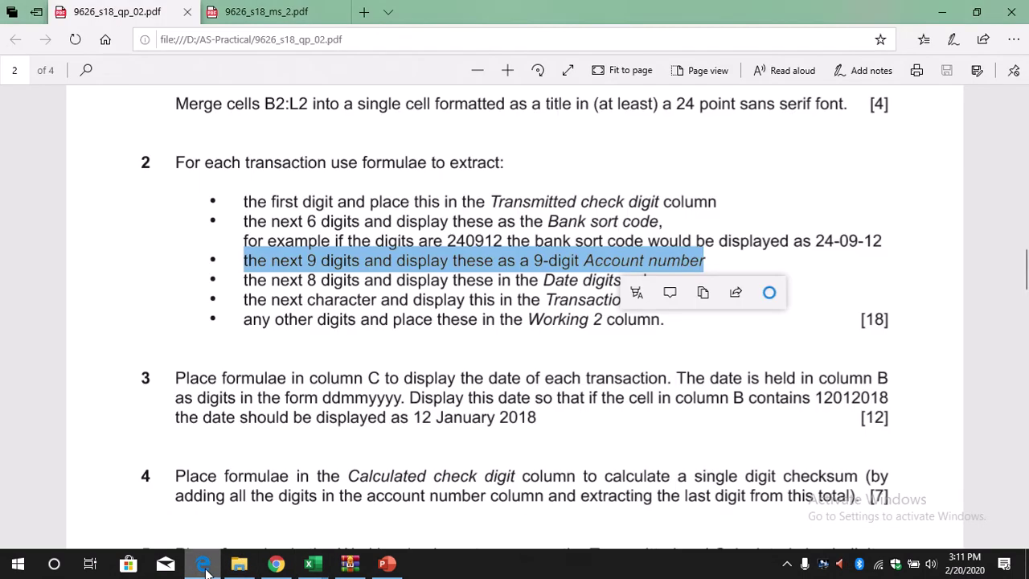
# Highlight the 'next 8 digits … Date digits column' instruction in the question paper
pyautogui.click(325, 282)
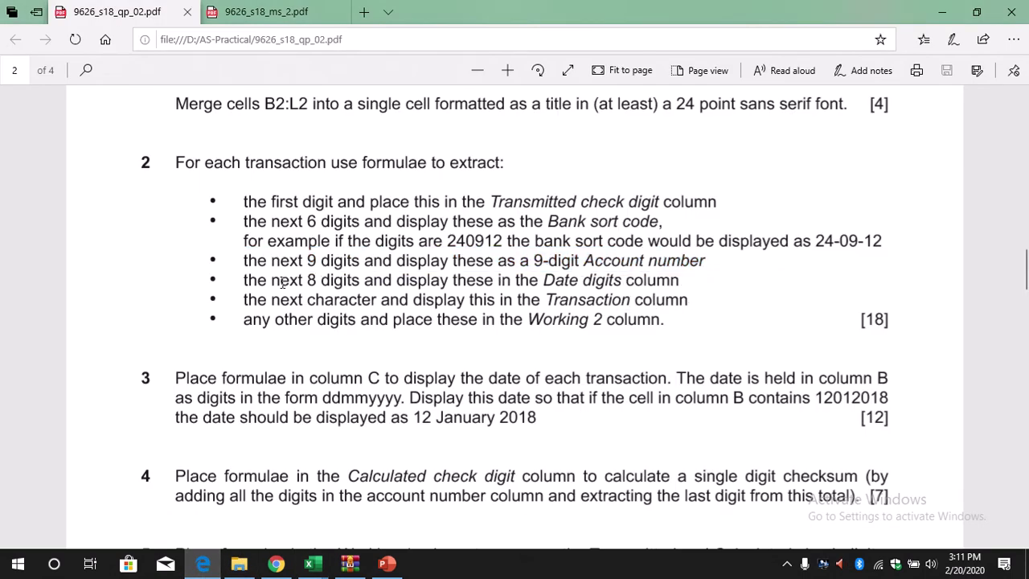
pyautogui.moveTo(244, 280); pyautogui.dragTo(689, 280)
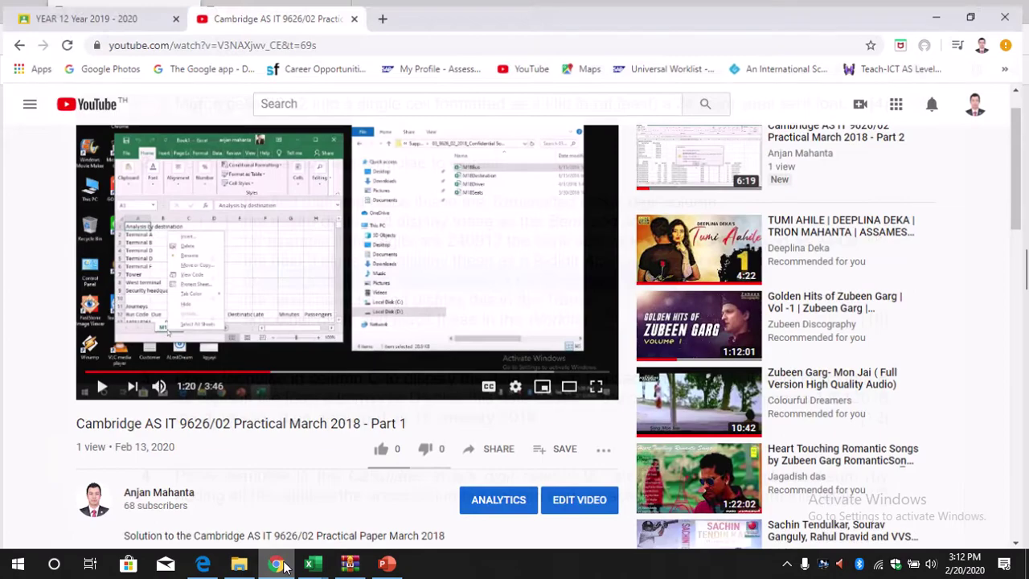
pyautogui.click(284, 564)
pyautogui.click(278, 566)
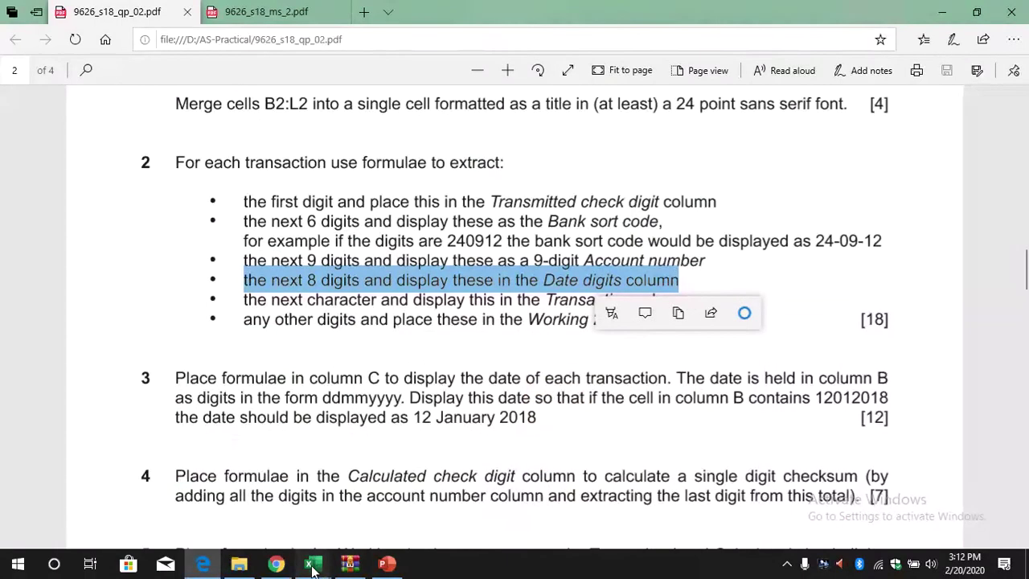
# Copy =MID(A5,17,8) from decrypt_anjan's B5 and return to the 186encrypted workbook
pyautogui.moveTo(312, 568)
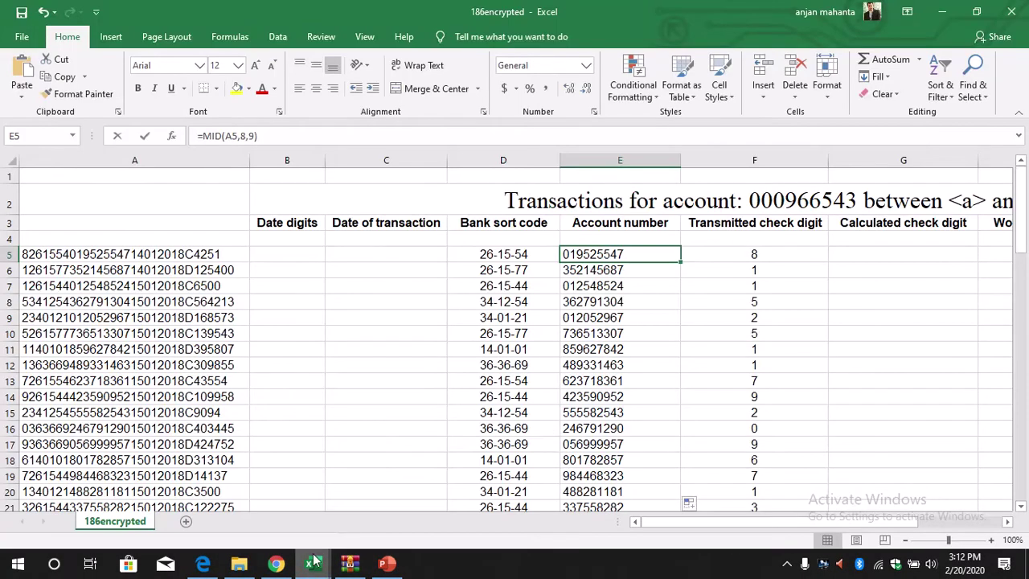
pyautogui.click(301, 255)
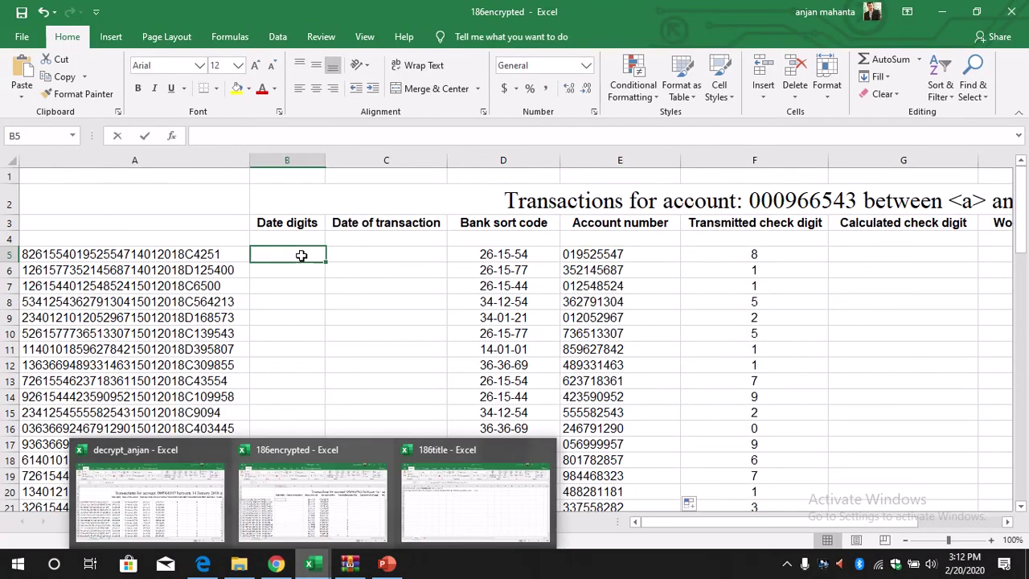
pyautogui.click(150, 499)
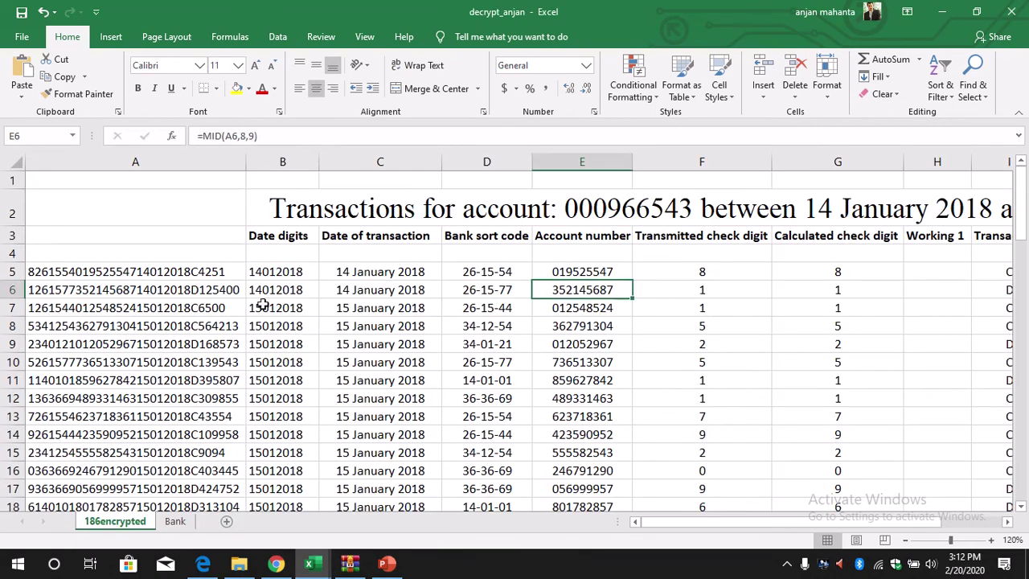
pyautogui.click(295, 273)
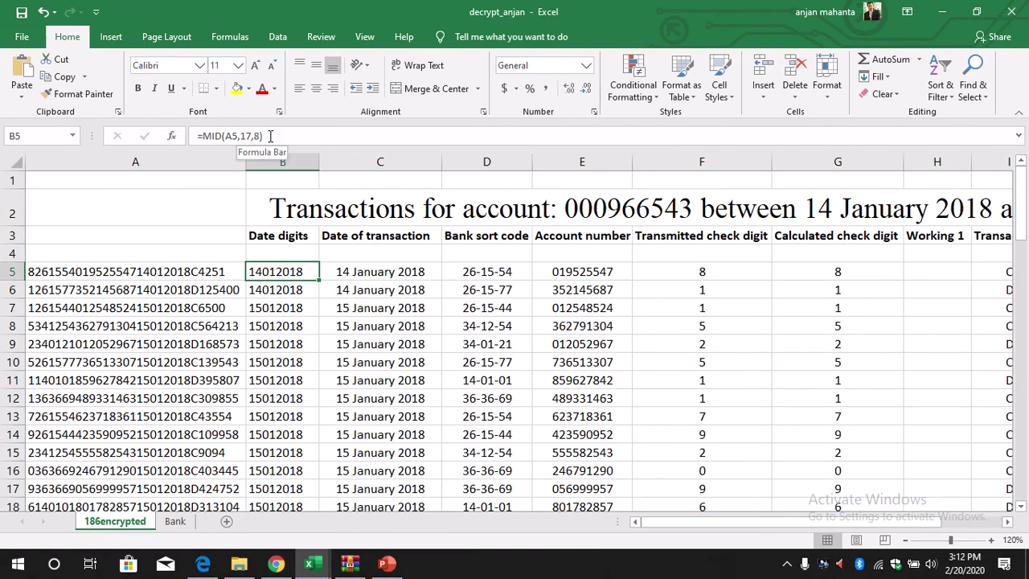
pyautogui.moveTo(270, 136); pyautogui.dragTo(200, 139)
pyautogui.hotkey('ctrl', 'c')
pyautogui.press('Return')
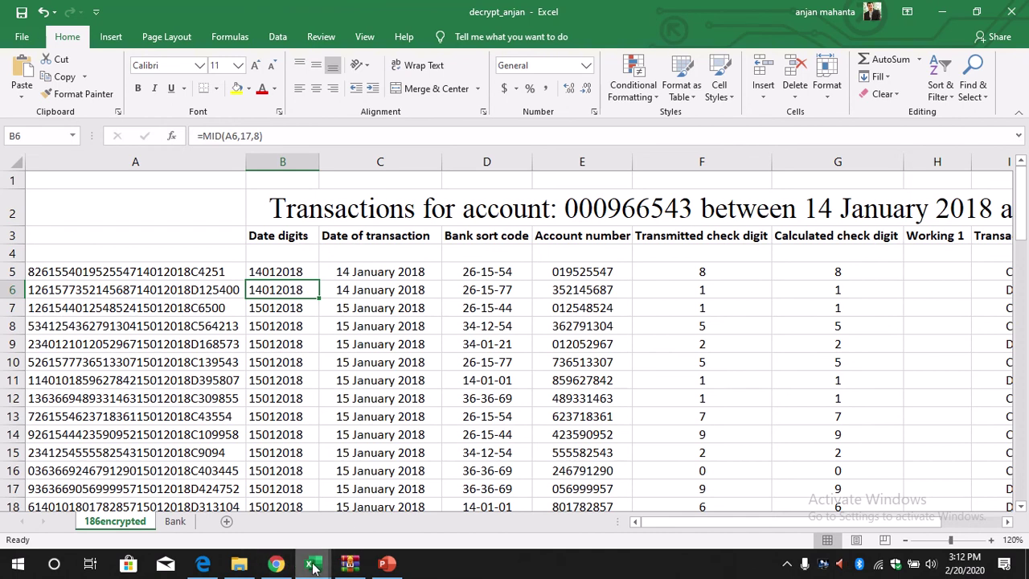
pyautogui.moveTo(313, 565)
pyautogui.click(348, 495)
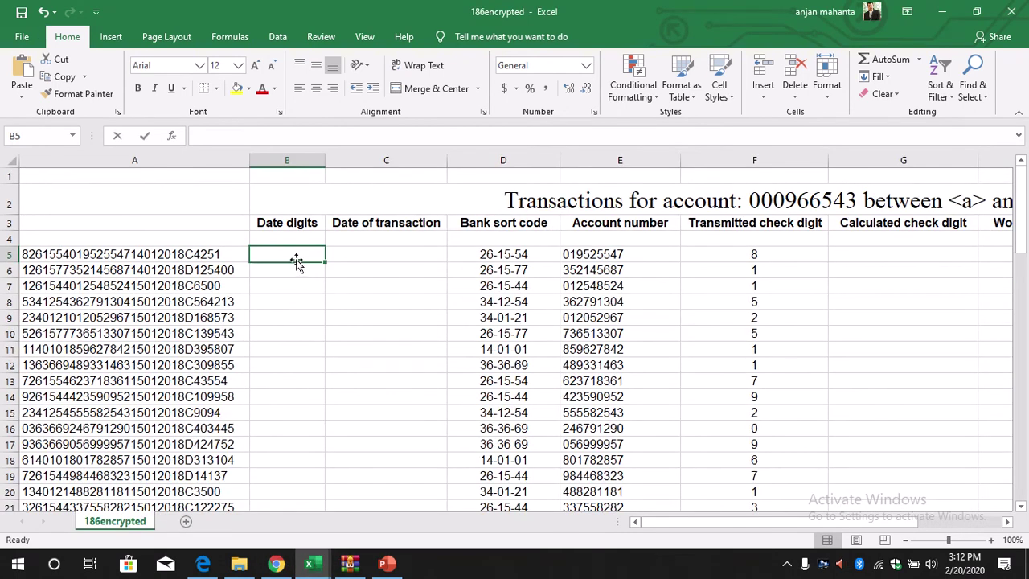
# Paste =MID(A5,17,8) into B5 and fill it down to B80
pyautogui.hotkey('ctrl', 'v')
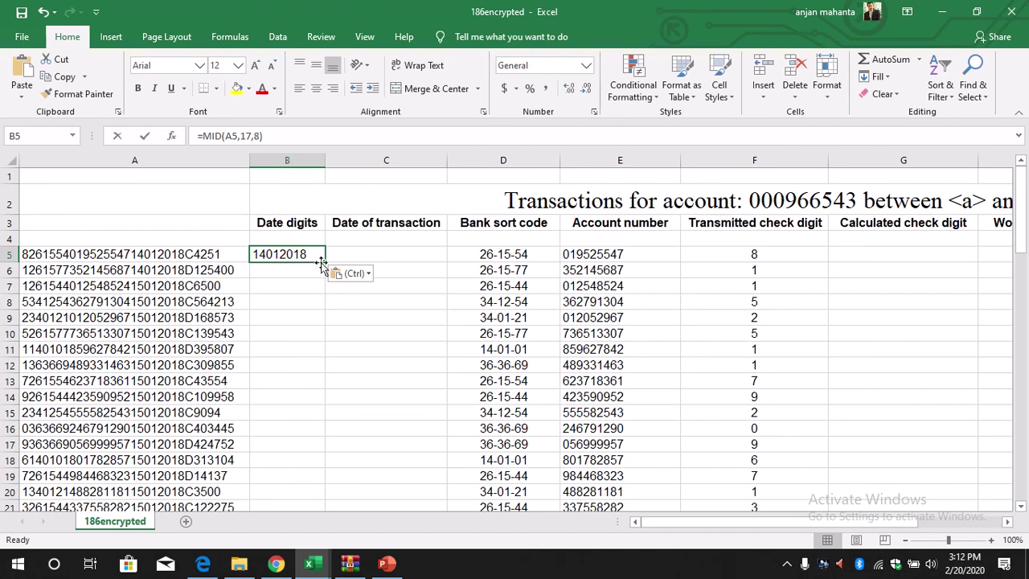
pyautogui.moveTo(325, 262); pyautogui.dragTo(319, 468)
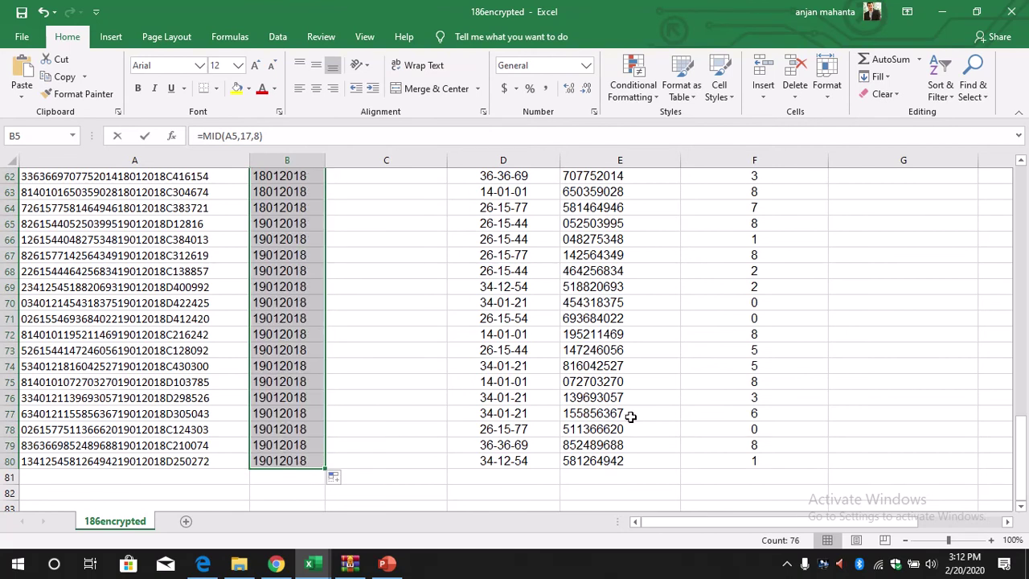
pyautogui.moveTo(1023, 475); pyautogui.dragTo(1027, 262)
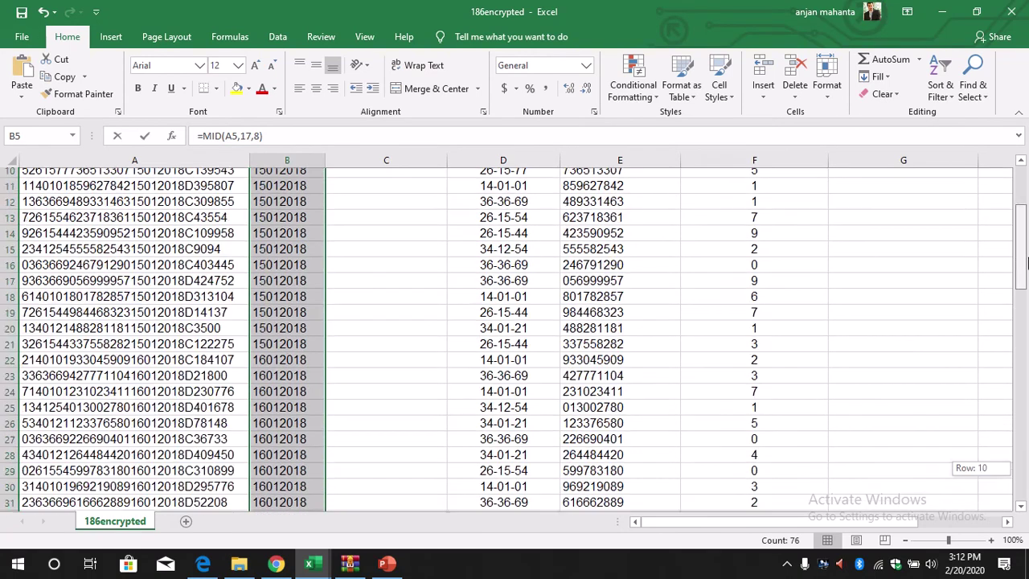
pyautogui.moveTo(1026, 211); pyautogui.dragTo(1024, 172)
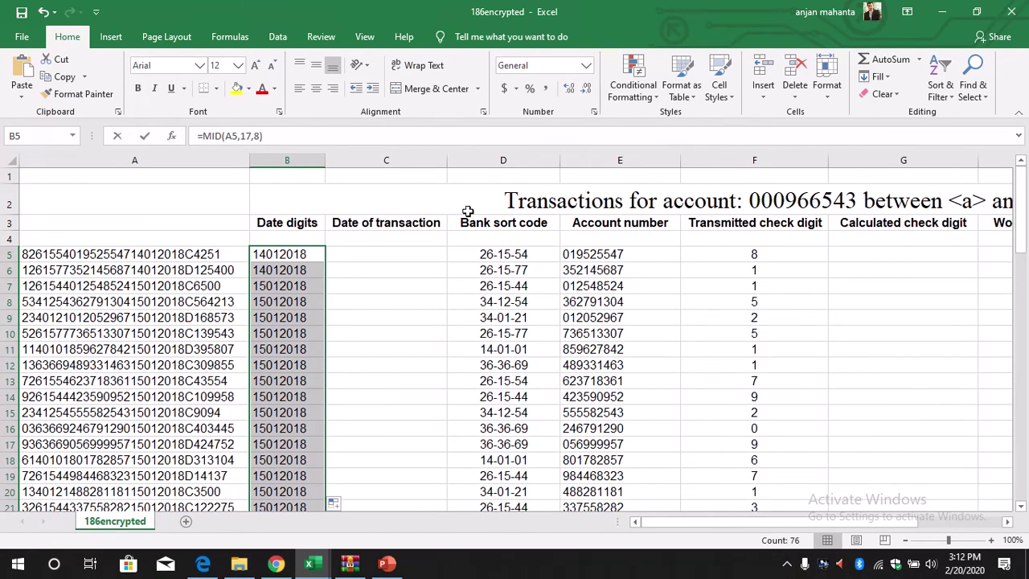
pyautogui.click(348, 253)
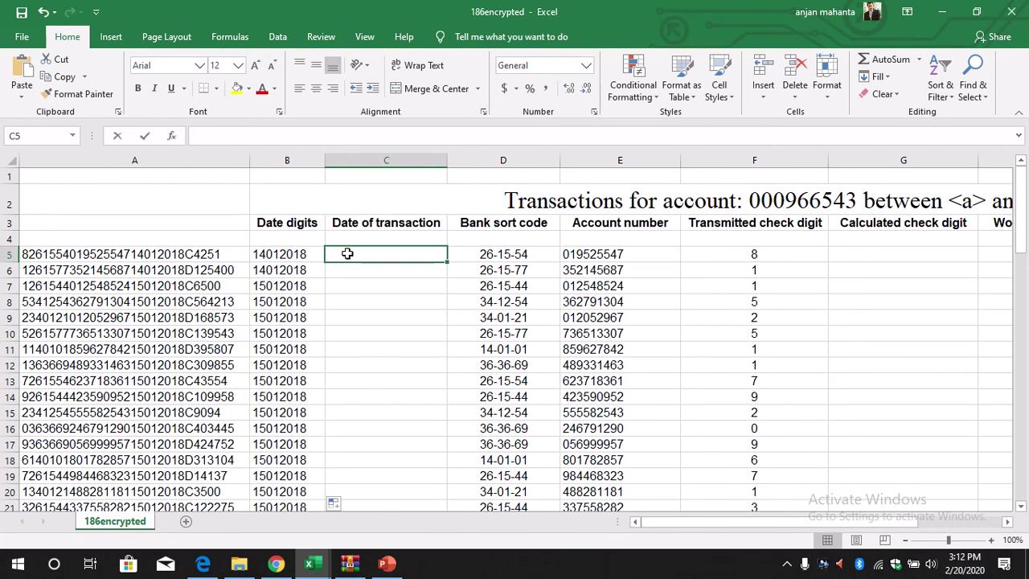
# Highlight the 'next character … Transaction column' bullet in the question paper PDF
pyautogui.click(202, 564)
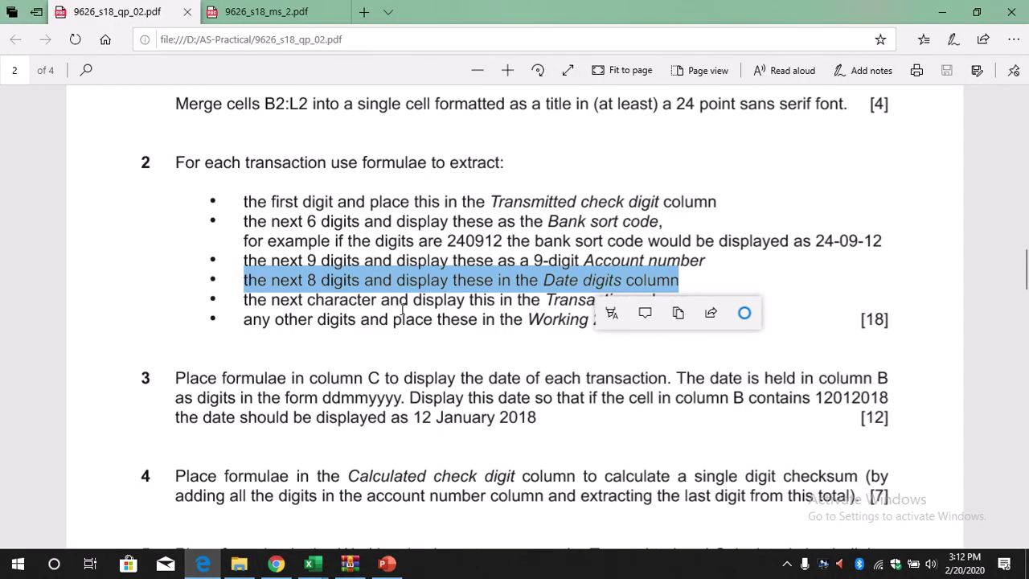
pyautogui.click(620, 293)
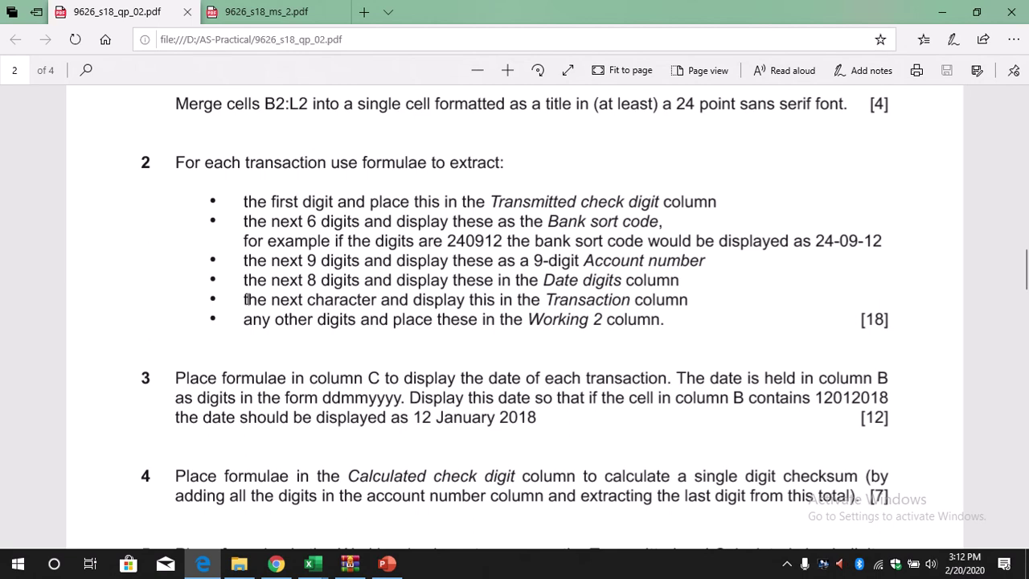
pyautogui.moveTo(246, 299); pyautogui.dragTo(704, 303)
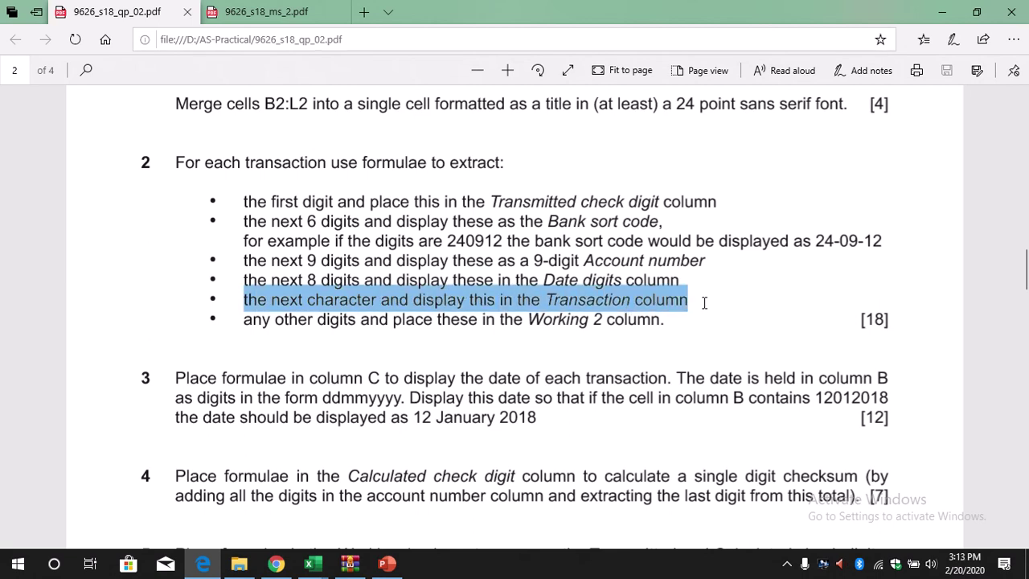
pyautogui.moveTo(705, 302); pyautogui.dragTo(704, 302)
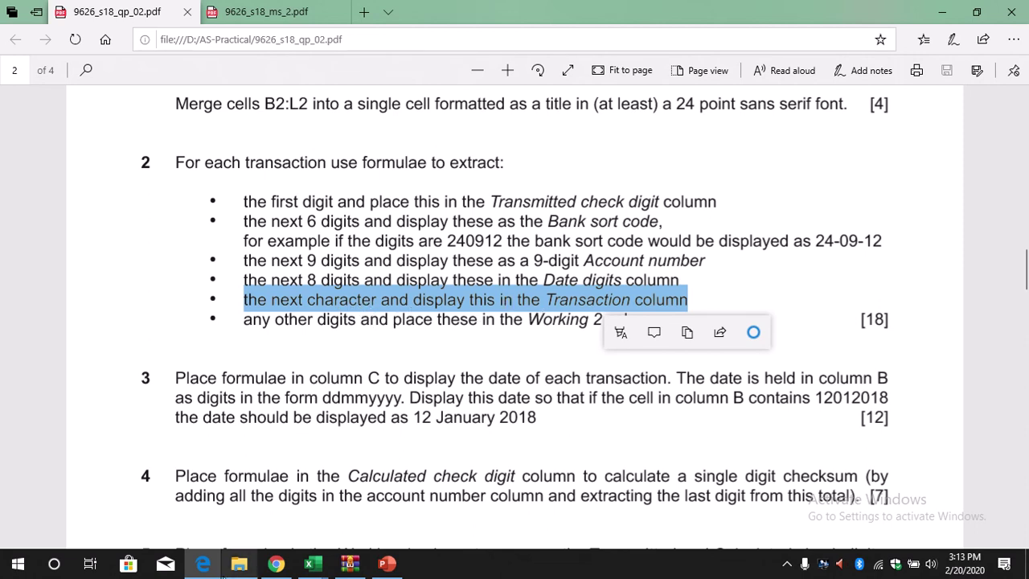
# Look over 186encrypted's Transaction column and the first transaction code in A5
pyautogui.moveTo(313, 565)
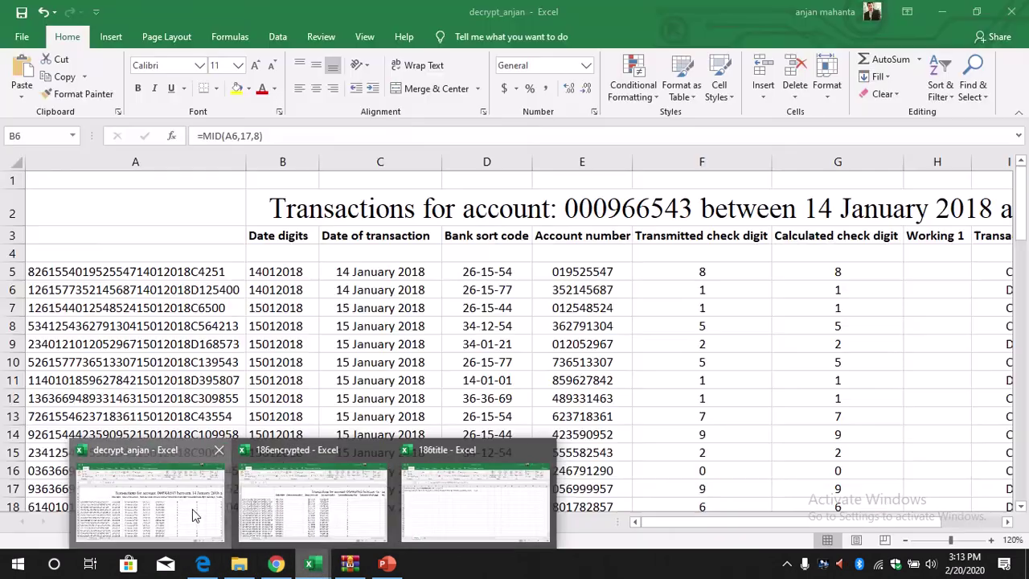
pyautogui.click(193, 515)
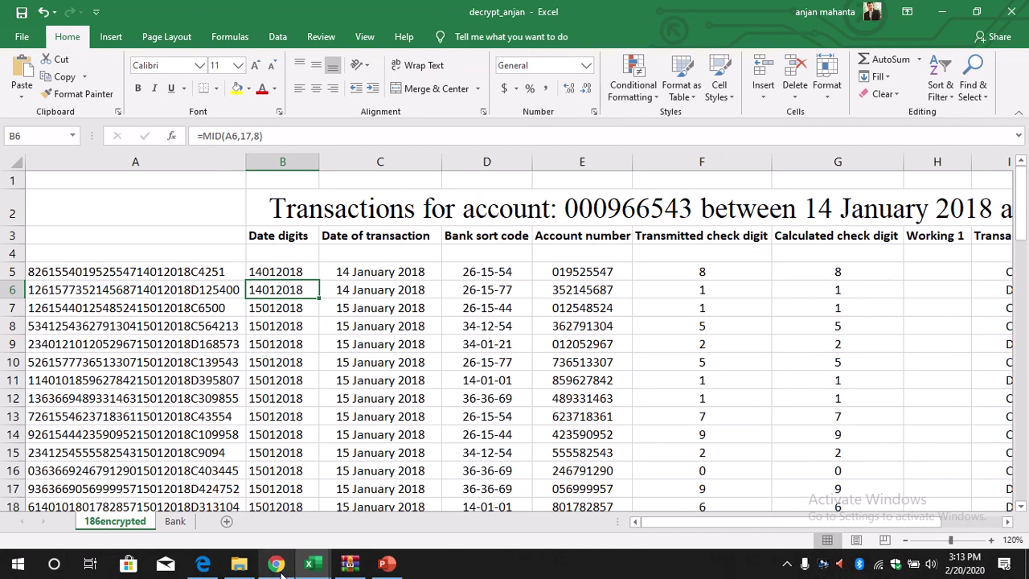
pyautogui.click(319, 568)
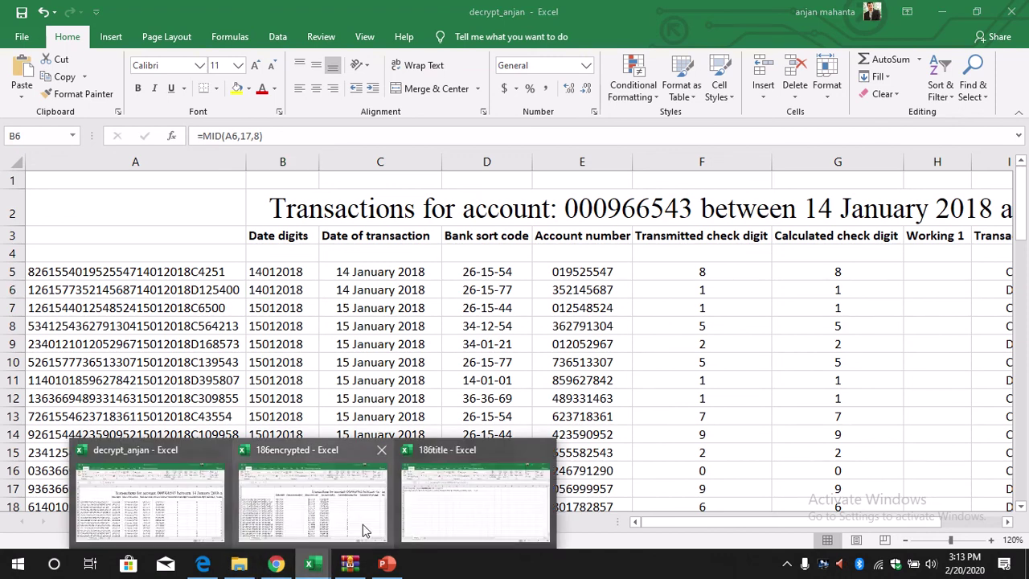
pyautogui.click(339, 520)
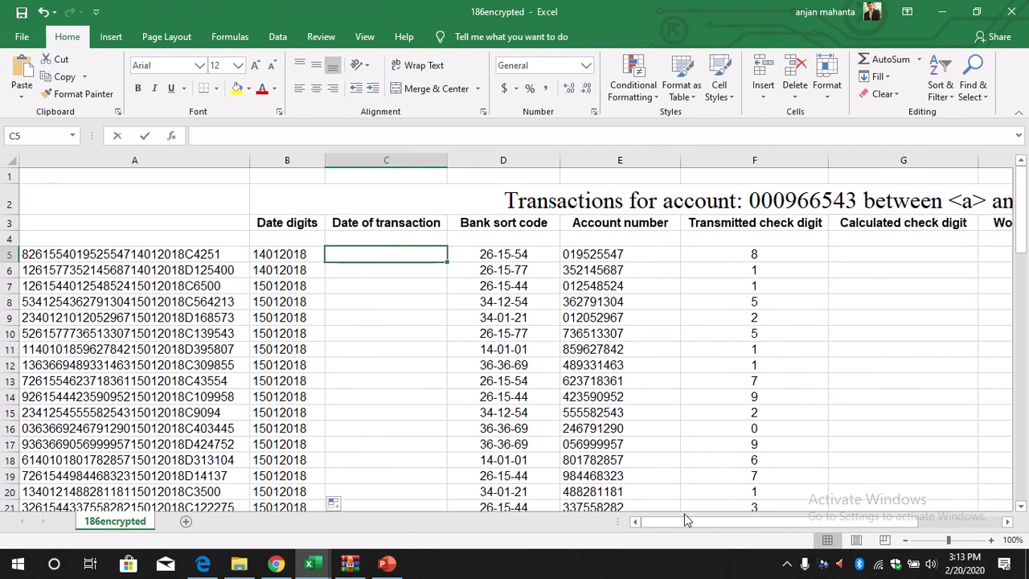
pyautogui.moveTo(693, 522); pyautogui.dragTo(748, 522)
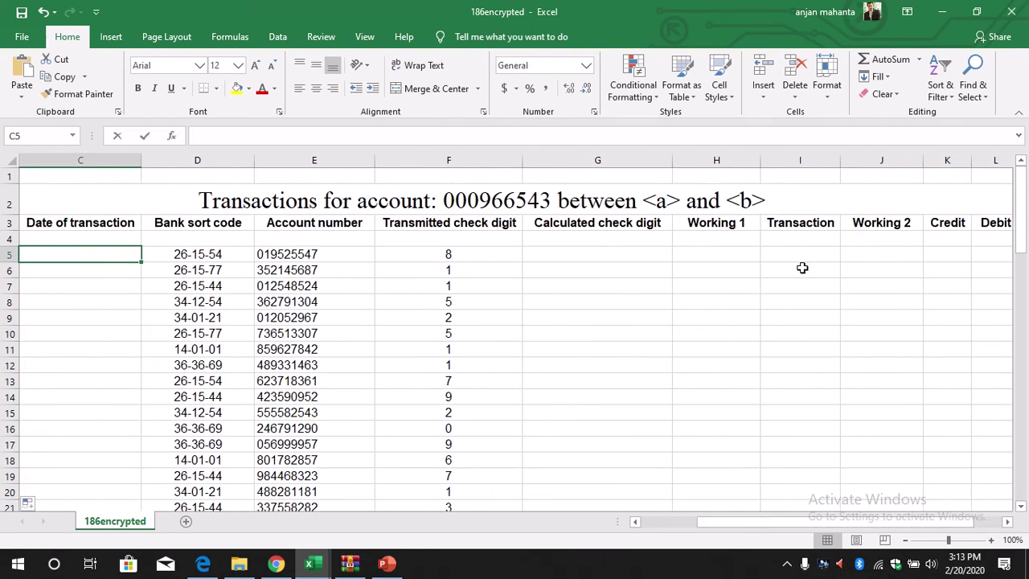
pyautogui.click(819, 238)
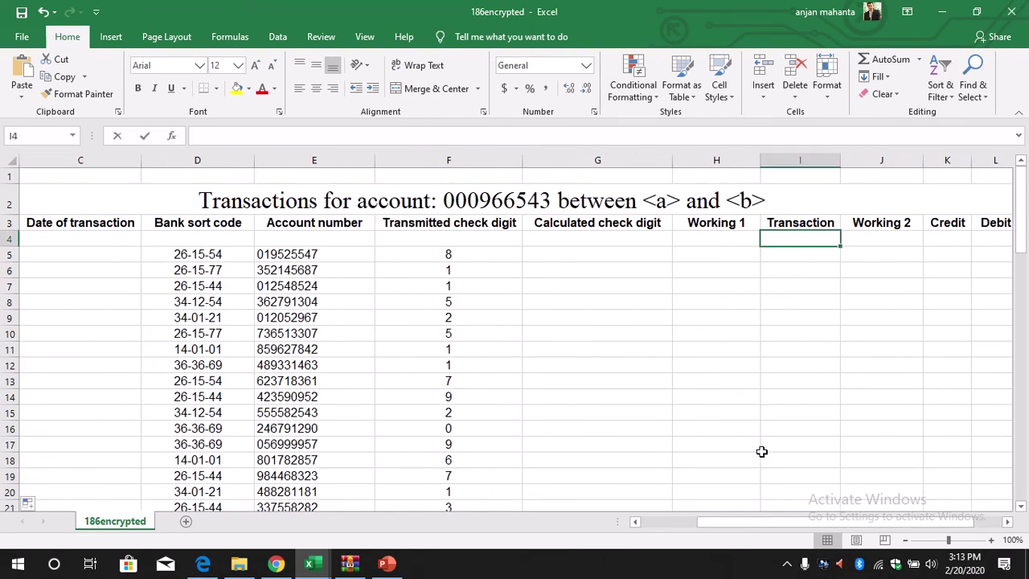
pyautogui.moveTo(721, 521); pyautogui.dragTo(657, 531)
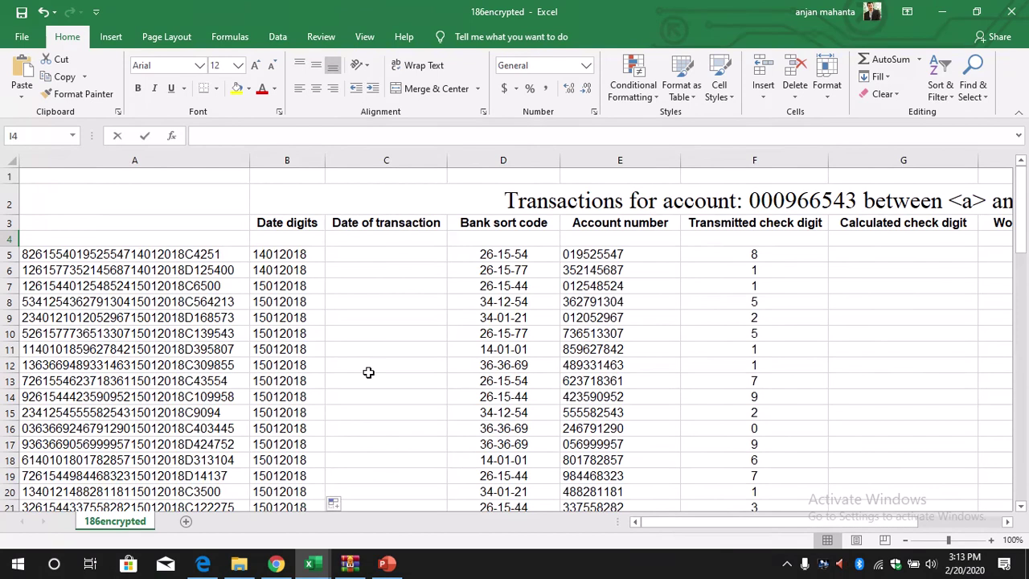
pyautogui.click(191, 254)
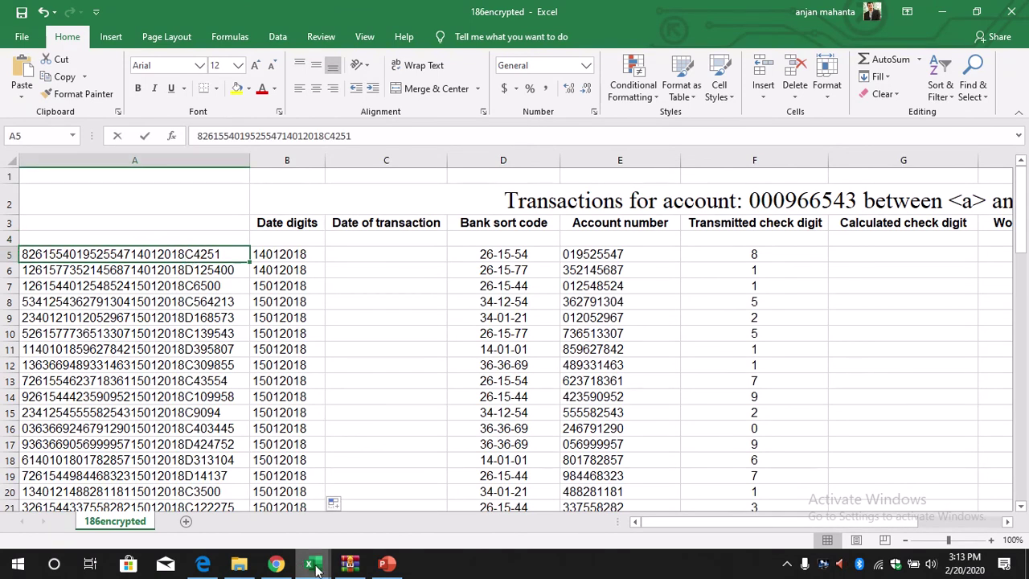
# Copy =MID(A5,25,1) from decrypt_anjan's I5 and return to 186encrypted
pyautogui.moveTo(310, 563)
pyautogui.click(195, 505)
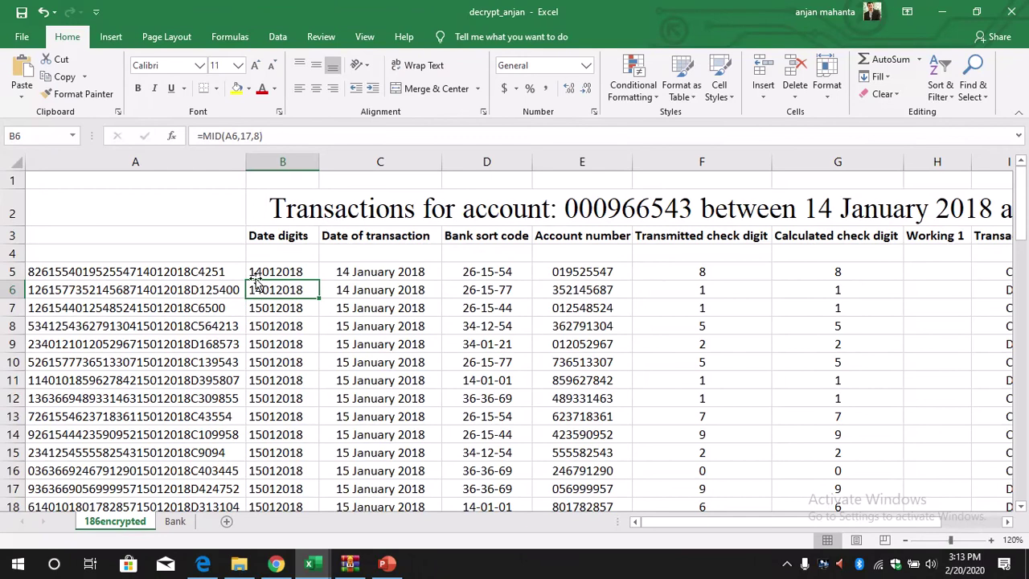
pyautogui.moveTo(731, 523); pyautogui.dragTo(760, 524)
pyautogui.click(788, 272)
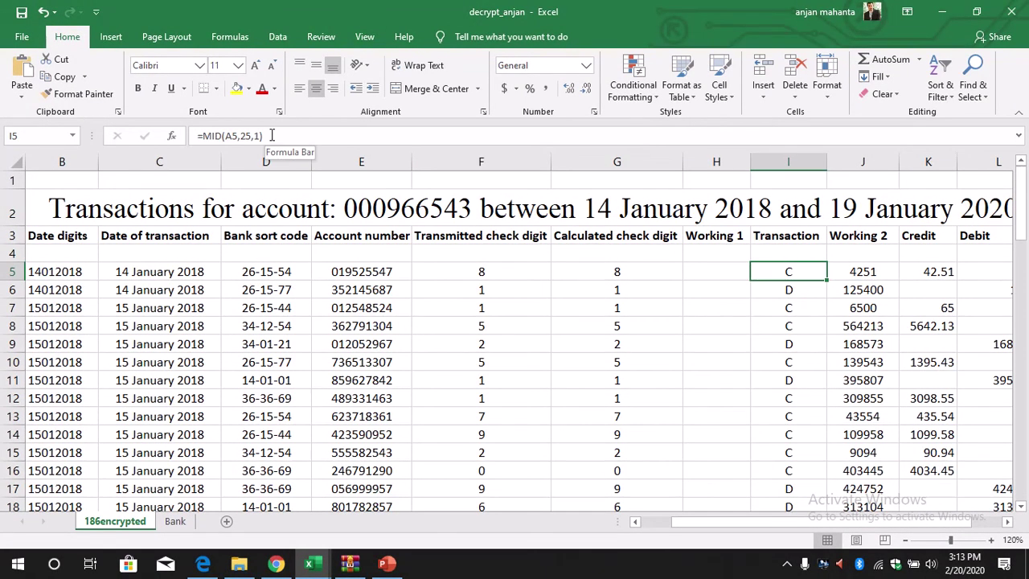
pyautogui.moveTo(272, 136); pyautogui.dragTo(198, 136)
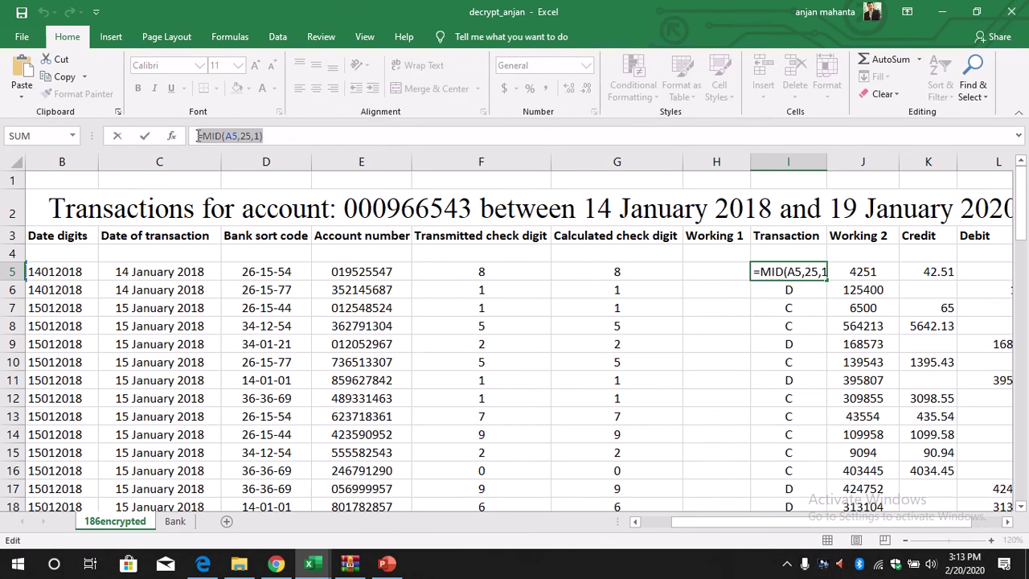
pyautogui.press('Return')
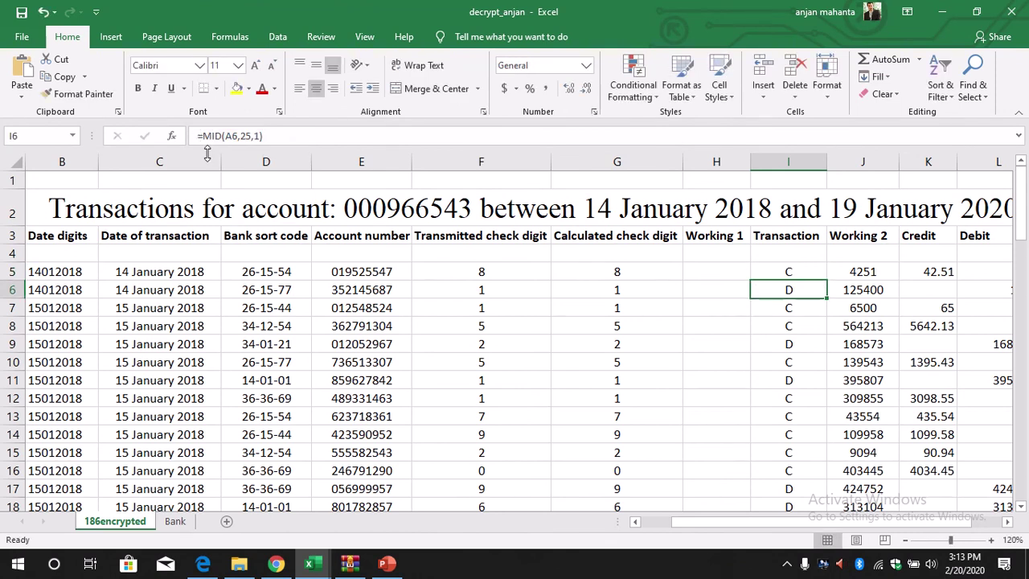
pyautogui.click(315, 565)
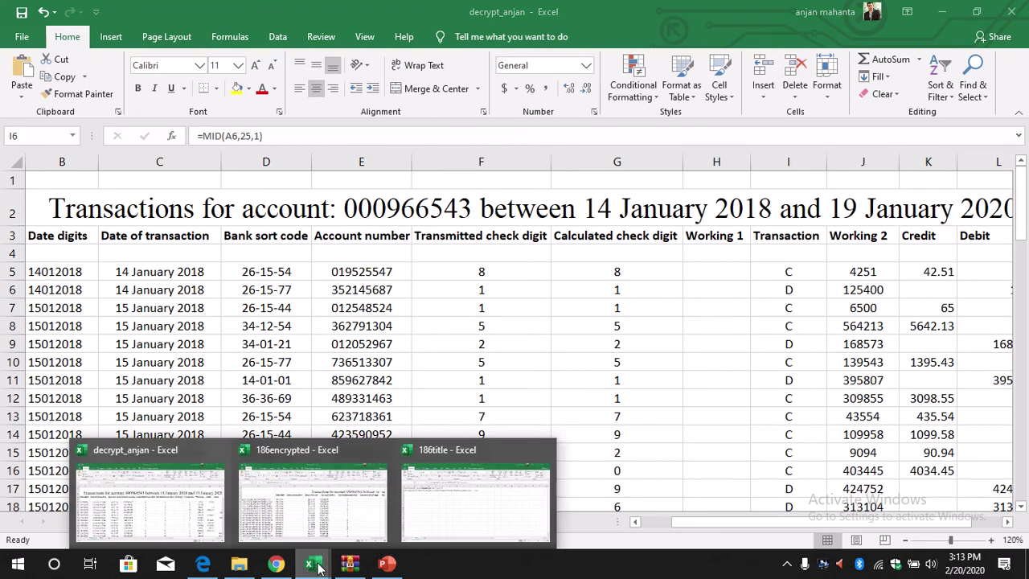
pyautogui.click(313, 495)
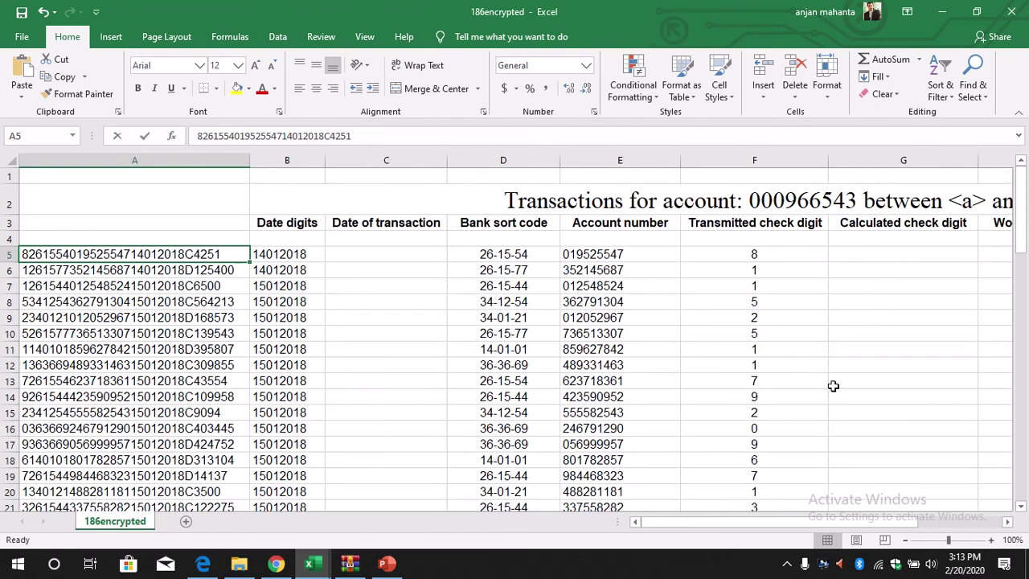
pyautogui.moveTo(742, 521); pyautogui.dragTo(811, 516)
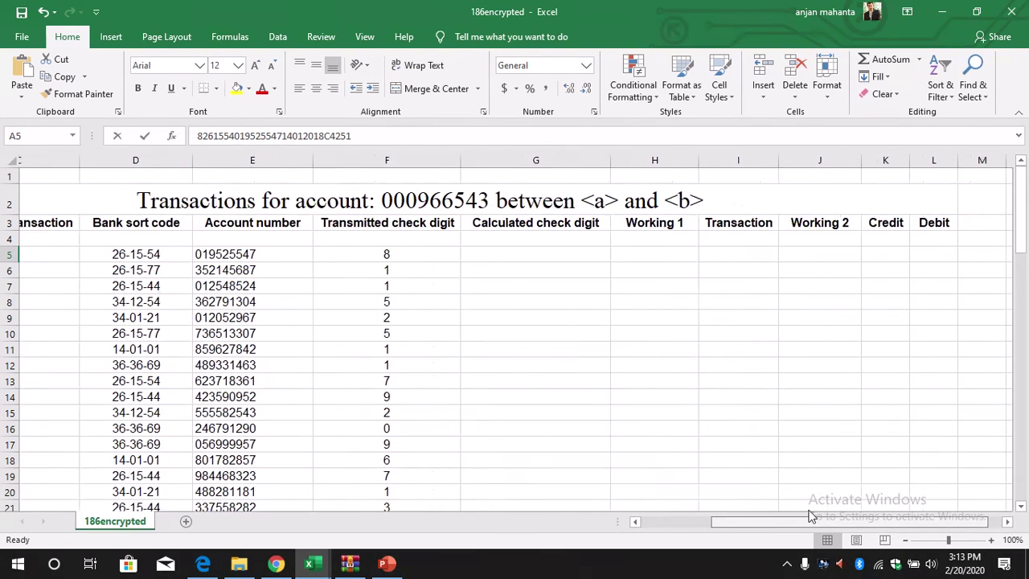
pyautogui.click(666, 241)
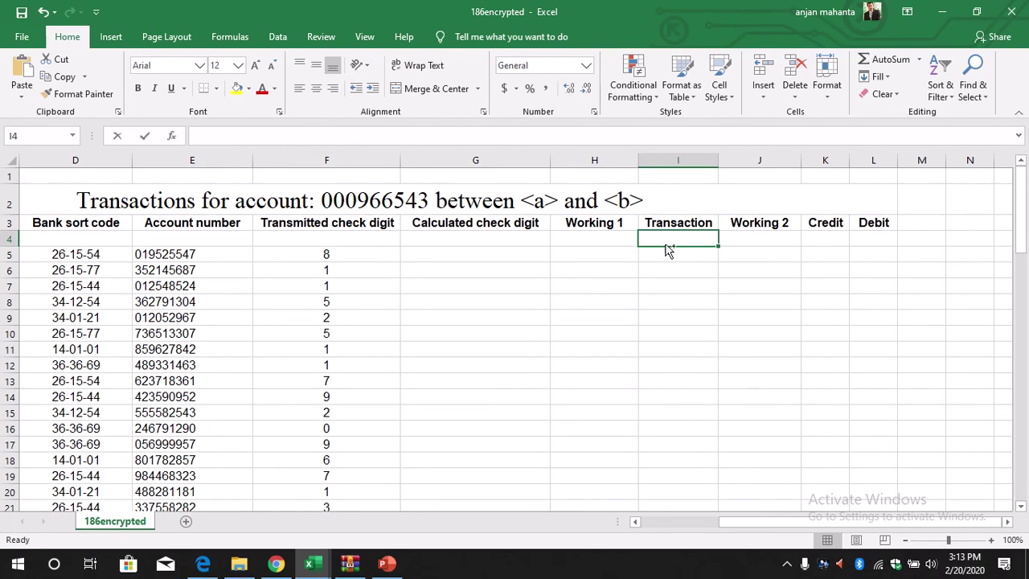
# Paste =MID(A5,25,1) into I4, fill it down the Transaction column, and check the last rows
pyautogui.write('=MID(A5,25,1)')
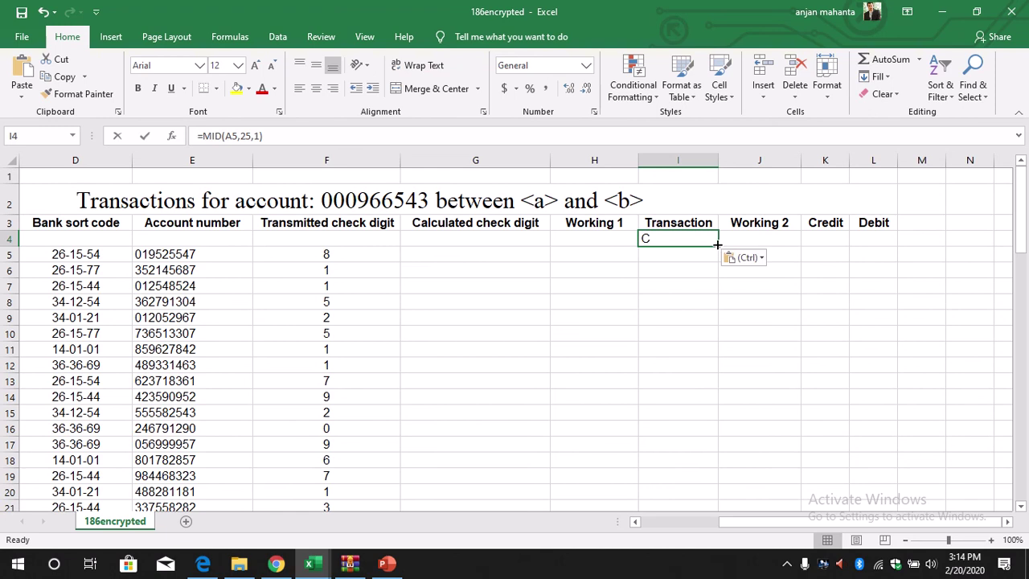
pyautogui.moveTo(718, 246); pyautogui.dragTo(699, 462)
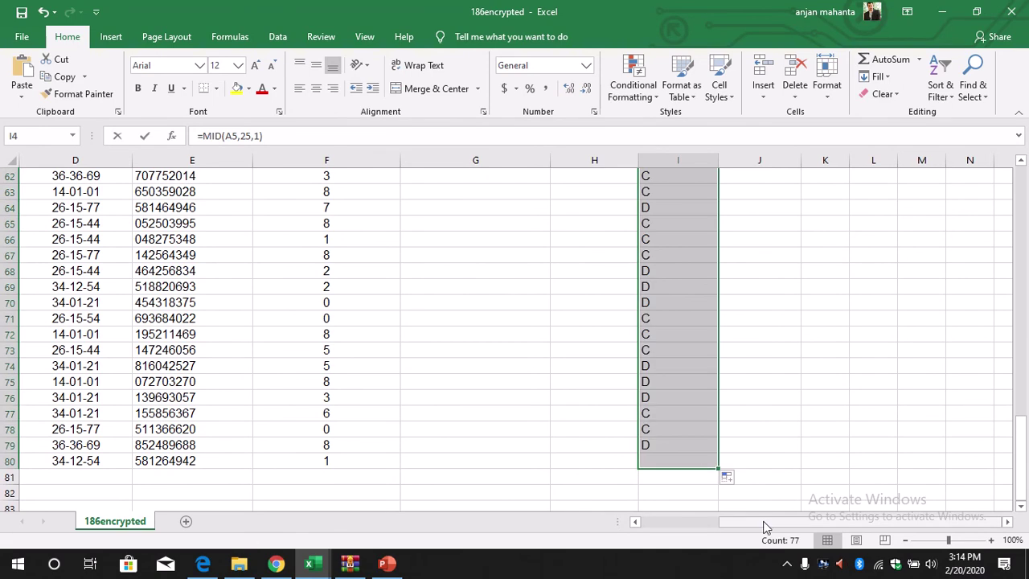
pyautogui.click(678, 463)
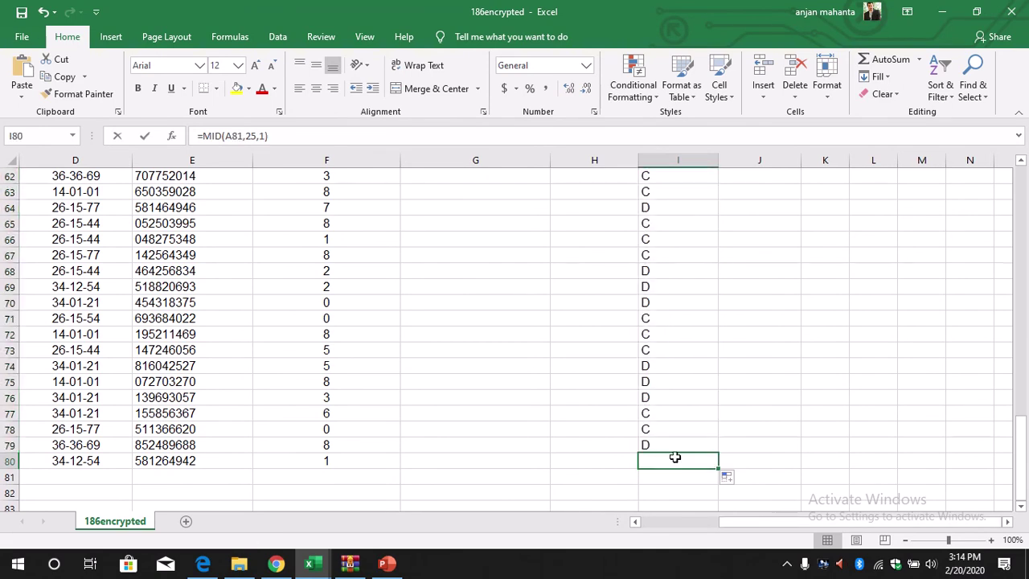
pyautogui.click(670, 447)
pyautogui.moveTo(719, 455)
pyautogui.mouseDown()
pyautogui.moveTo(719, 467)
pyautogui.moveTo(719, 454)
pyautogui.mouseUp()
pyautogui.click(735, 442)
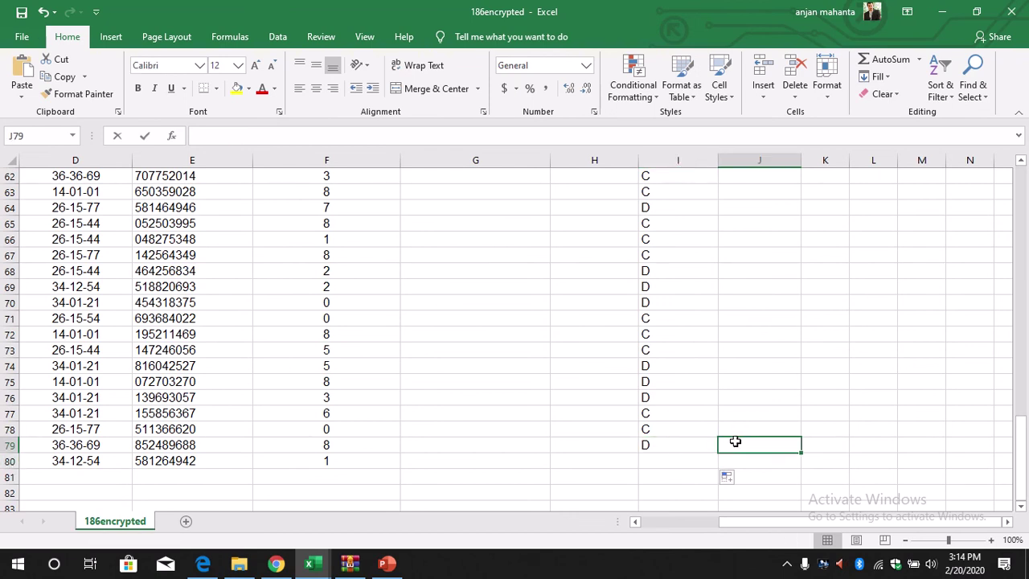
pyautogui.click(681, 447)
pyautogui.click(662, 462)
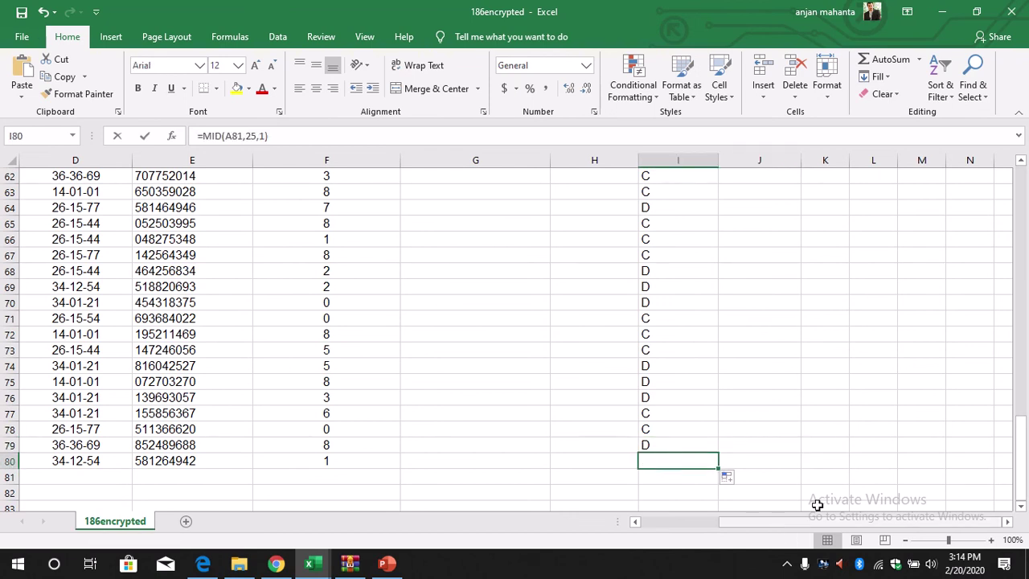
pyautogui.moveTo(1021, 462); pyautogui.dragTo(1025, 187)
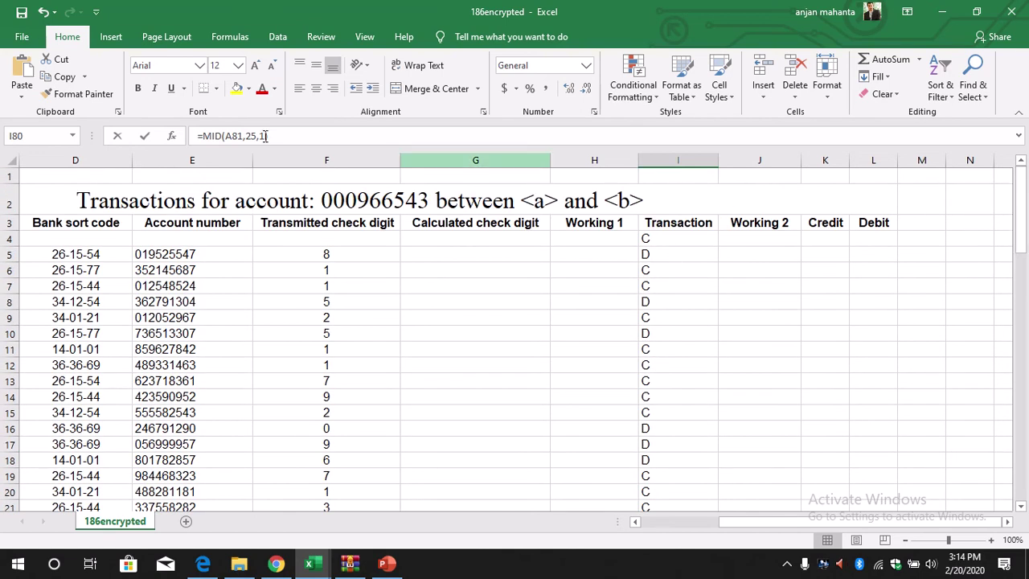
# Undo the misplaced fill, then paste the formula into I5 and fill down to I80
pyautogui.click(44, 12)
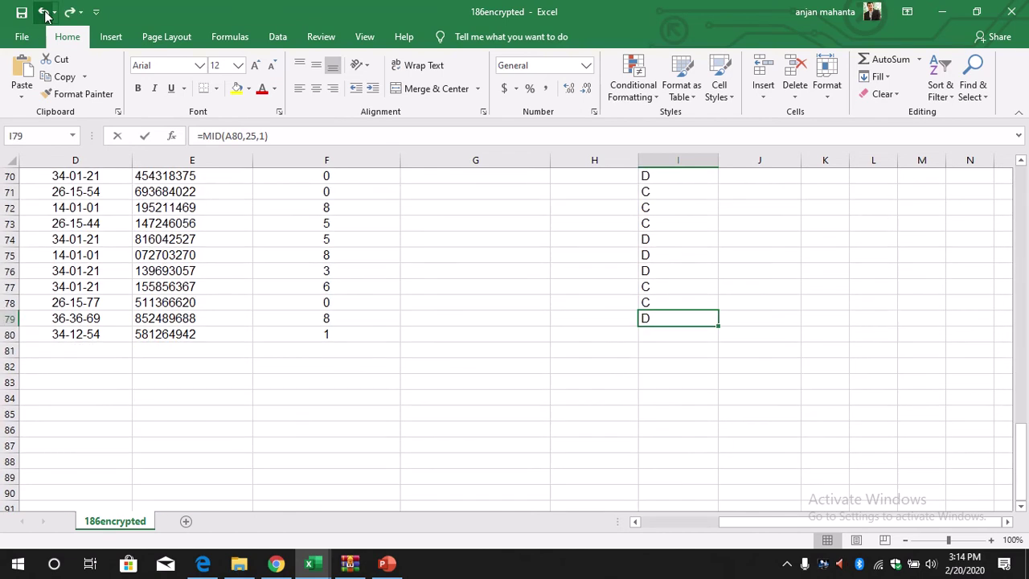
pyautogui.click(45, 12)
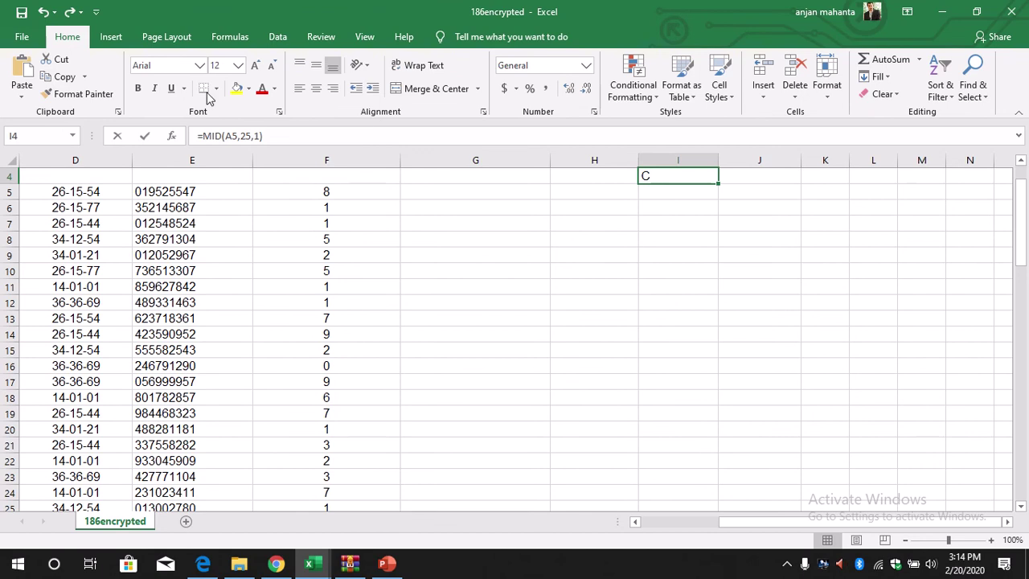
pyautogui.click(44, 12)
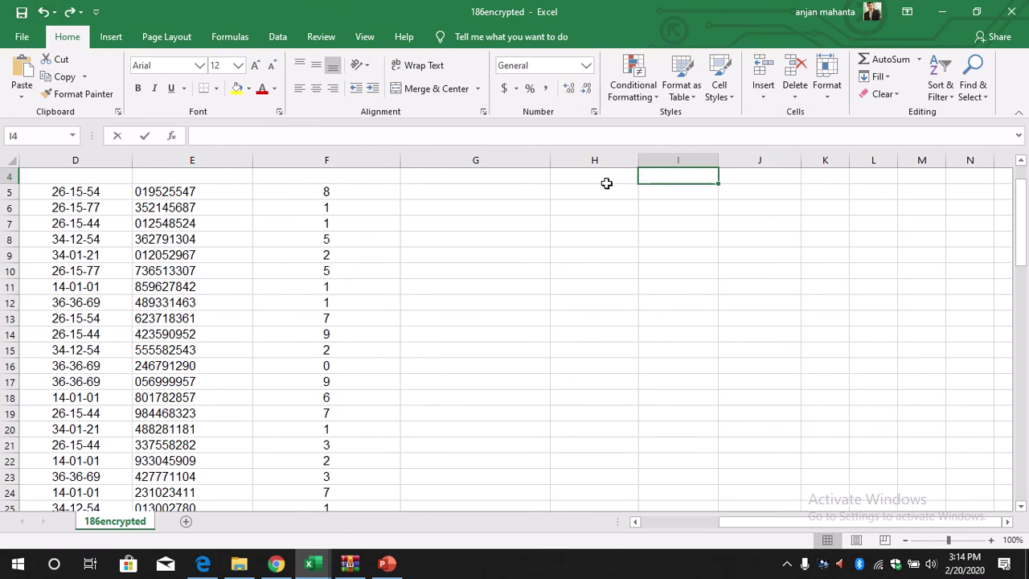
pyautogui.click(685, 197)
pyautogui.write('=MID(A5,25,1)')
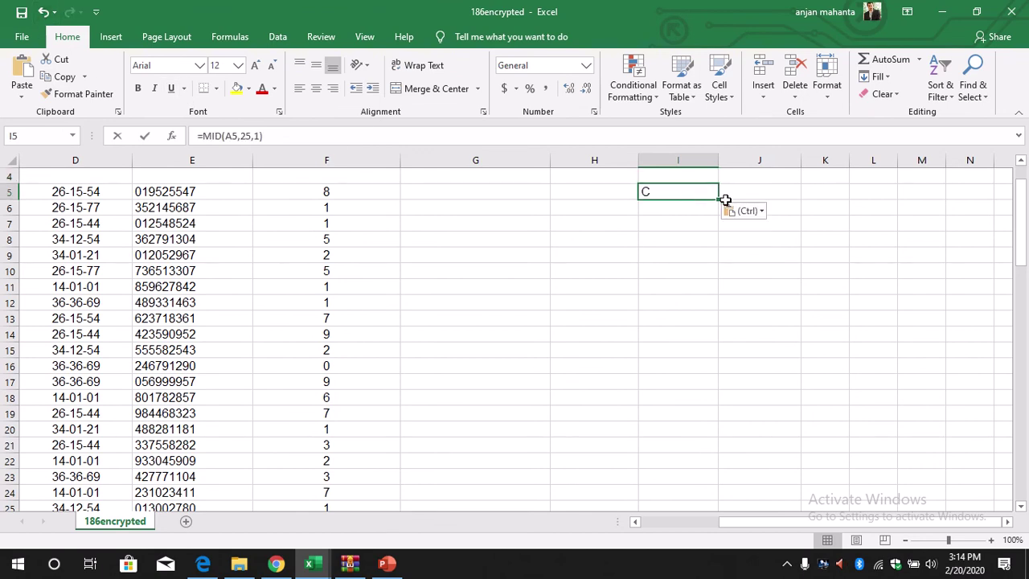
pyautogui.moveTo(719, 200)
pyautogui.mouseDown()
pyautogui.moveTo(713, 549)
pyautogui.moveTo(698, 465)
pyautogui.mouseUp()
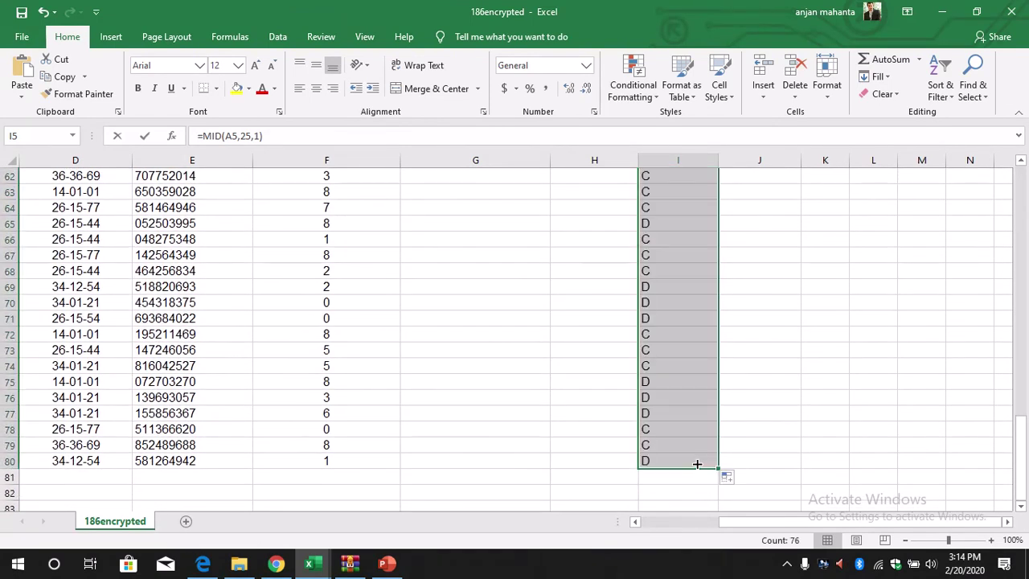
pyautogui.moveTo(1020, 463); pyautogui.dragTo(689, 472)
pyautogui.moveTo(741, 530); pyautogui.dragTo(652, 532)
pyautogui.click(203, 563)
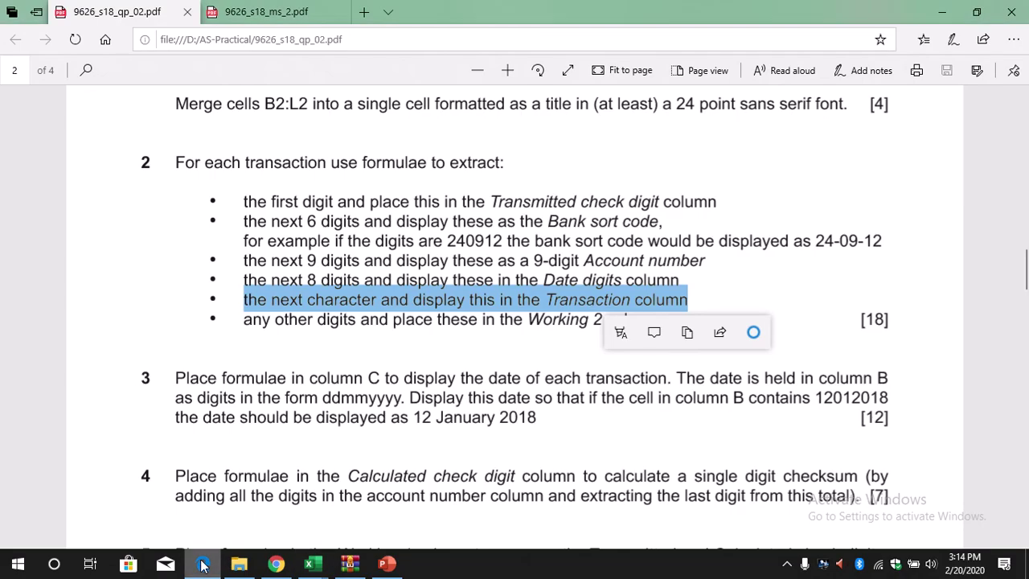
# Highlight the 'any other digits … Working 2 column' instruction in the question paper
pyautogui.click(263, 345)
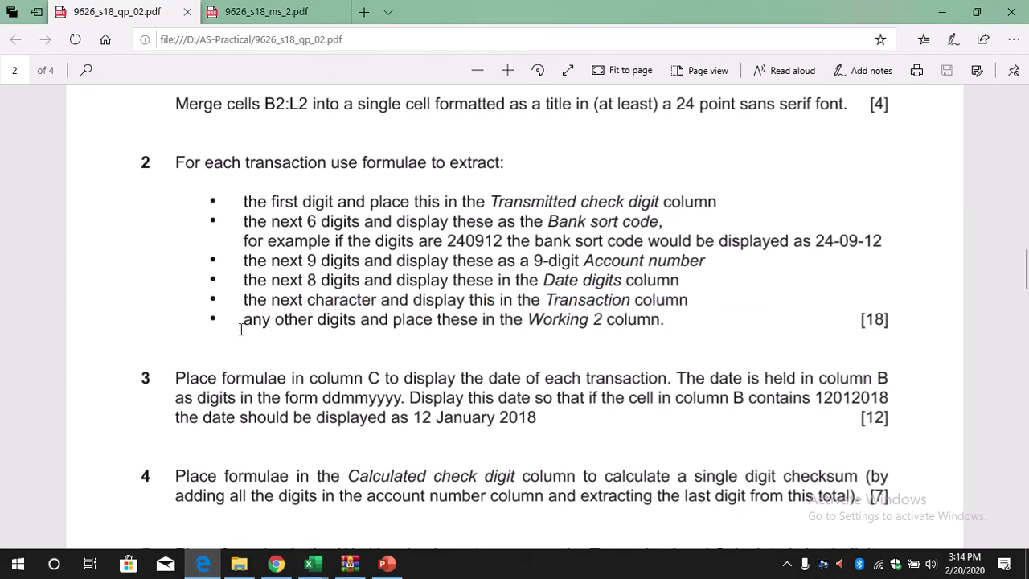
pyautogui.moveTo(242, 325); pyautogui.dragTo(673, 319)
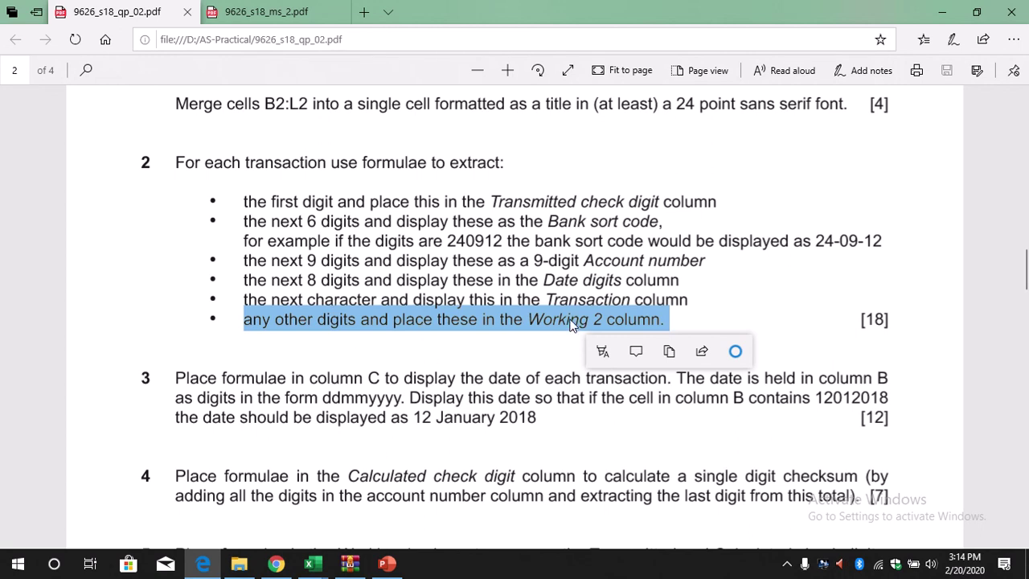
pyautogui.click(314, 565)
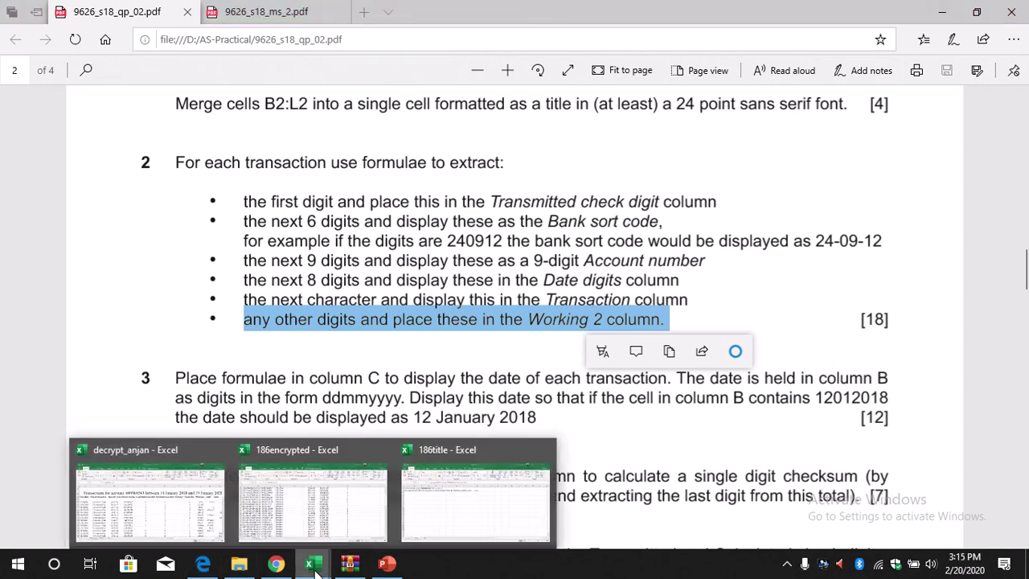
pyautogui.click(191, 495)
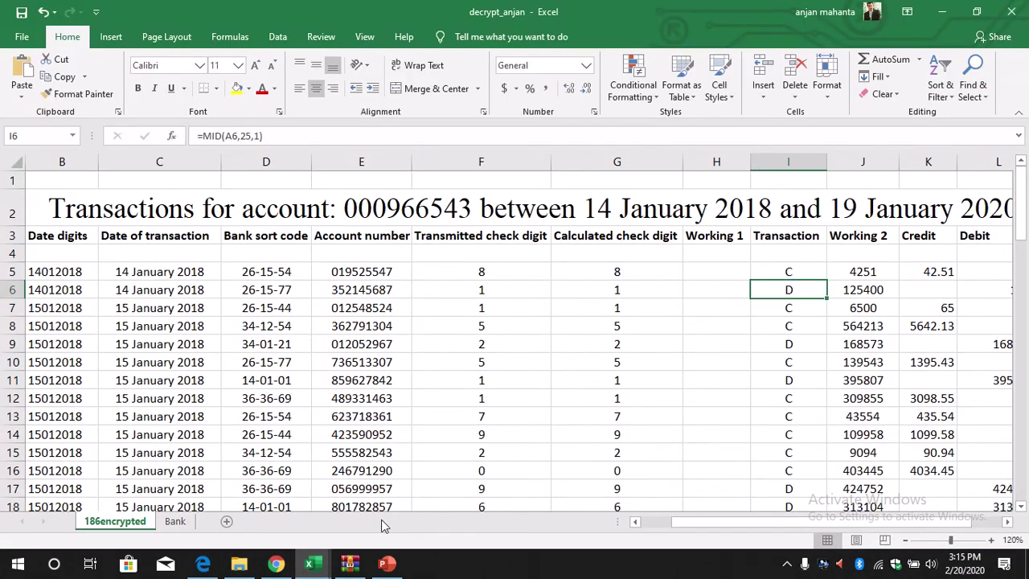
# Examine decrypt_anjan's Working 2 formula in J5 and the encrypted codes in column A
pyautogui.moveTo(744, 531); pyautogui.dragTo(668, 531)
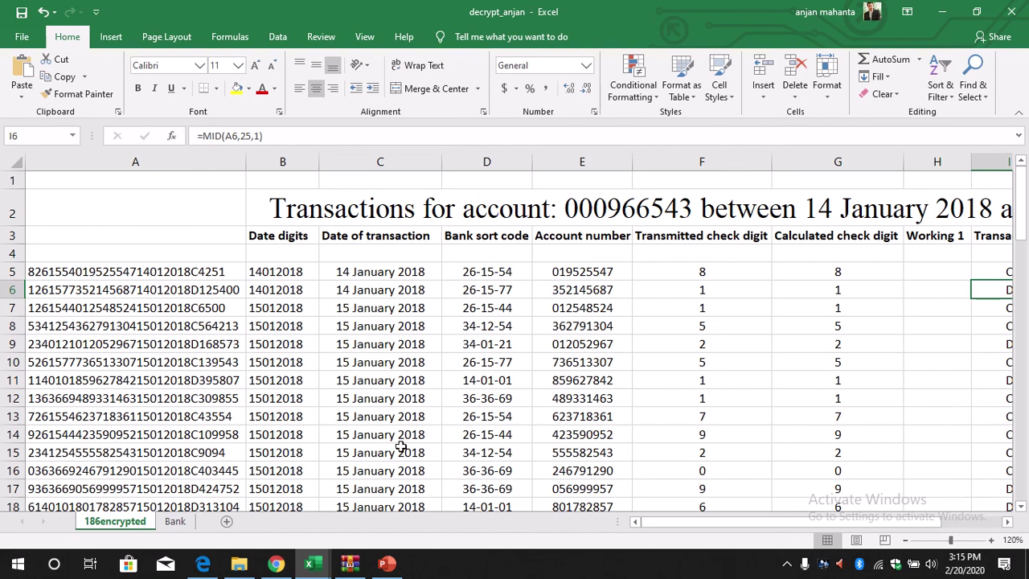
pyautogui.moveTo(691, 527); pyautogui.dragTo(742, 525)
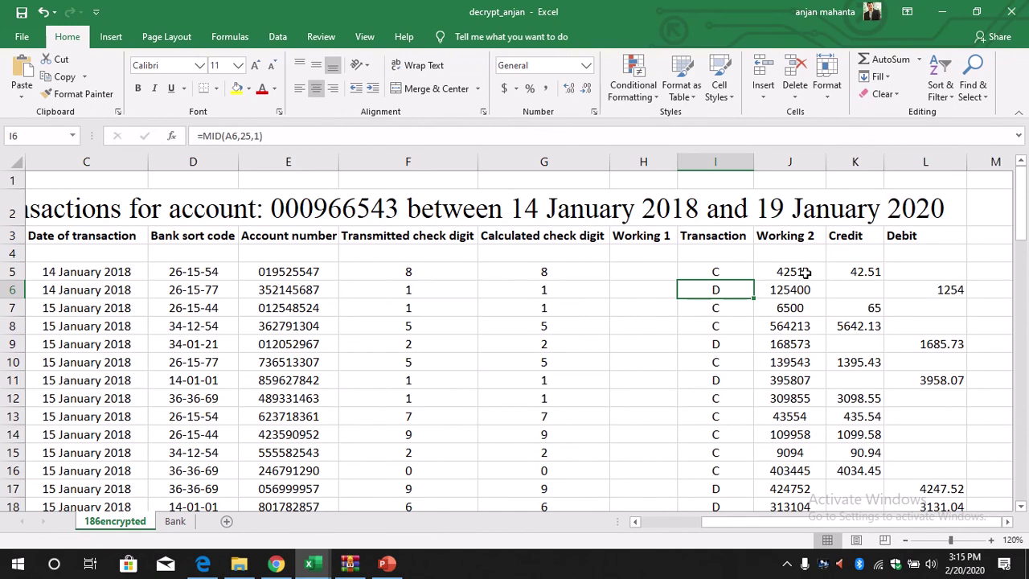
pyautogui.click(805, 272)
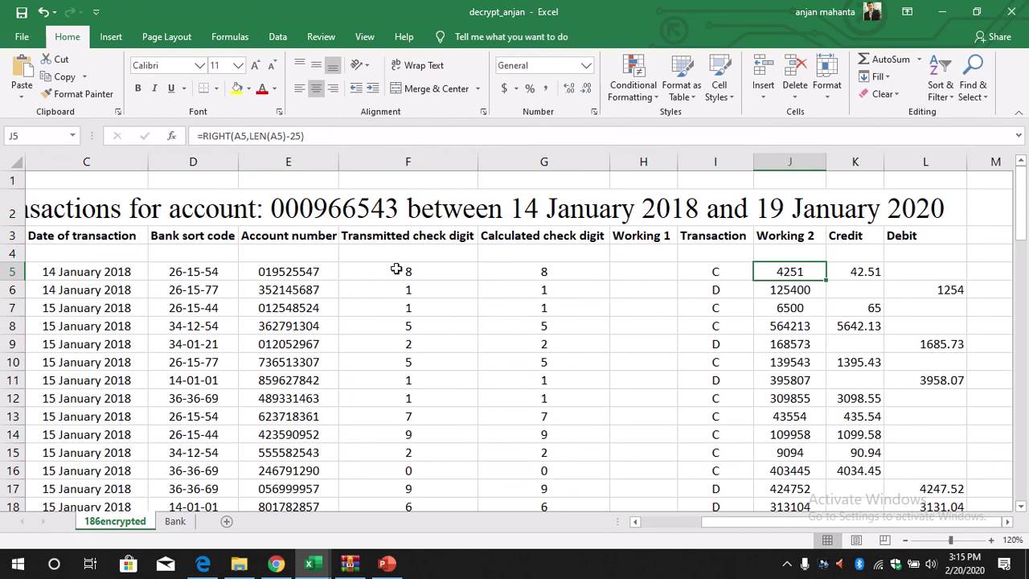
pyautogui.moveTo(727, 522); pyautogui.dragTo(648, 521)
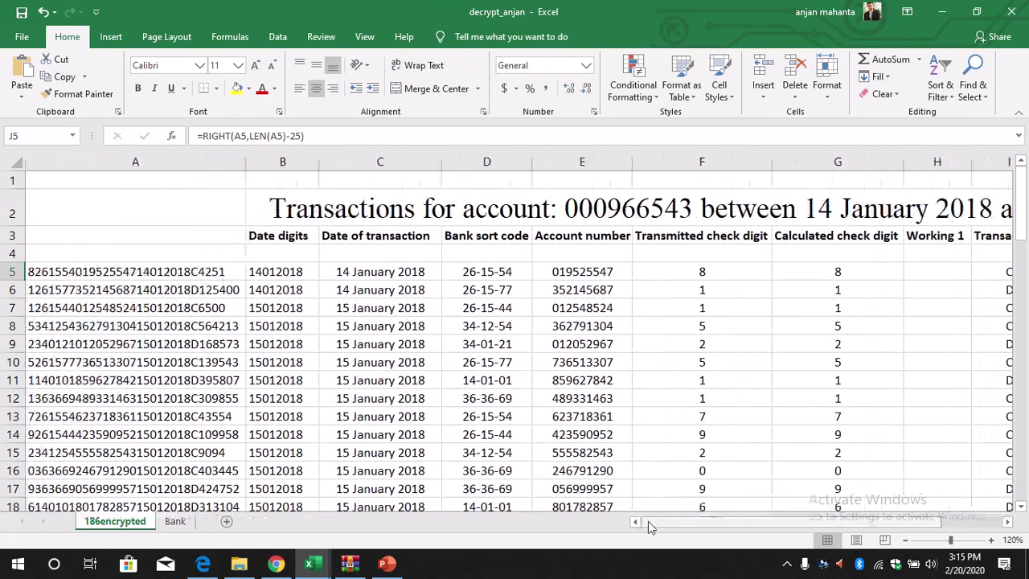
pyautogui.click(228, 275)
pyautogui.click(232, 294)
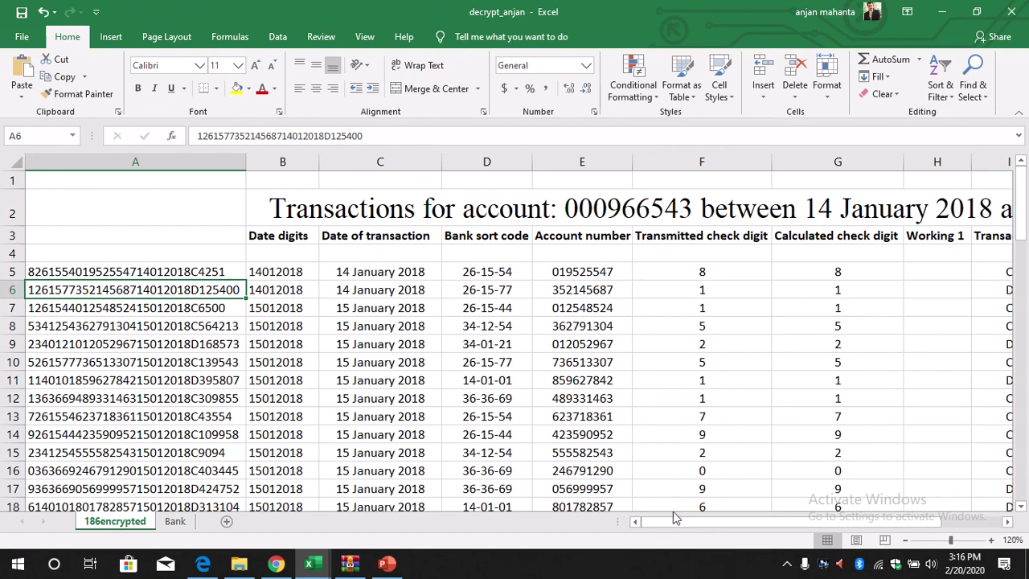
# Copy =RIGHT(A5,LEN(A5)-25) from J5's formula bar and return to 186encrypted
pyautogui.moveTo(670, 521); pyautogui.dragTo(730, 521)
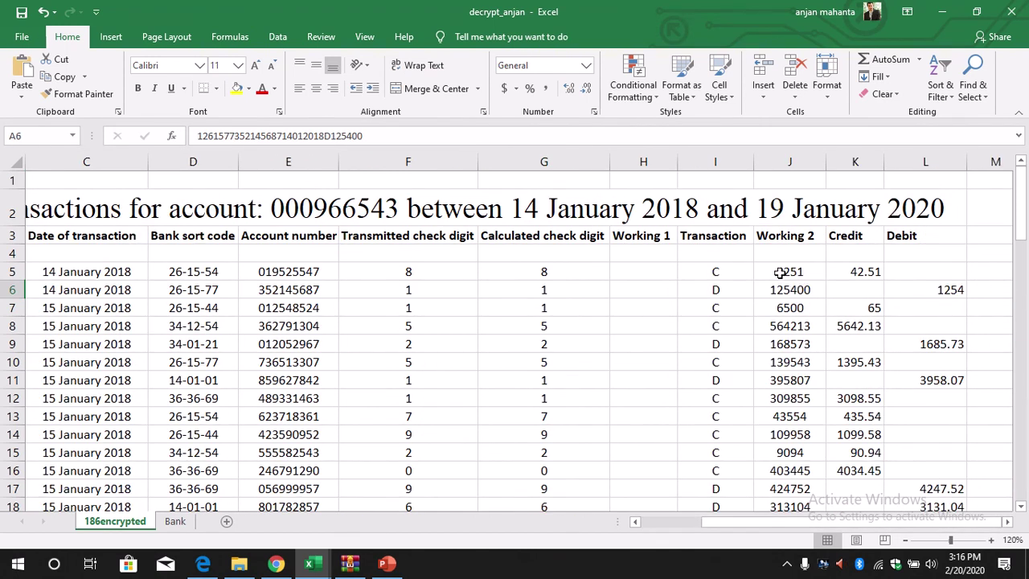
pyautogui.click(780, 272)
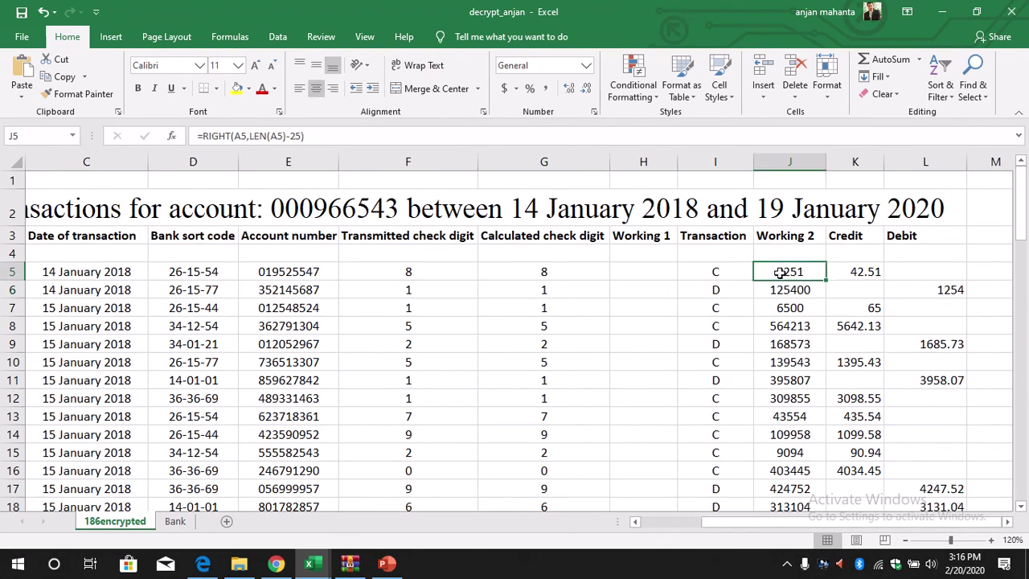
pyautogui.click(298, 136)
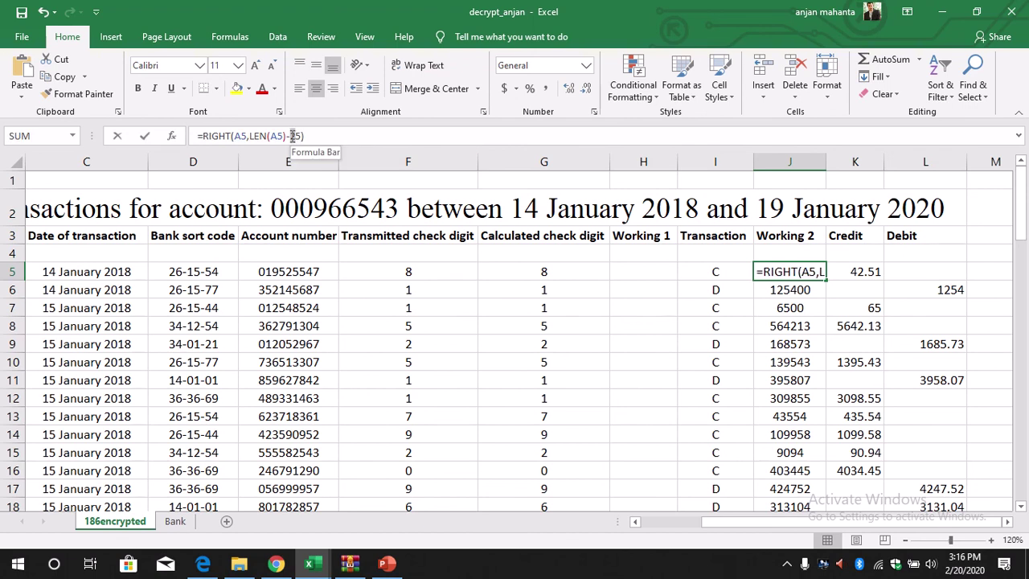
pyautogui.moveTo(291, 135); pyautogui.dragTo(196, 135)
pyautogui.click(320, 136)
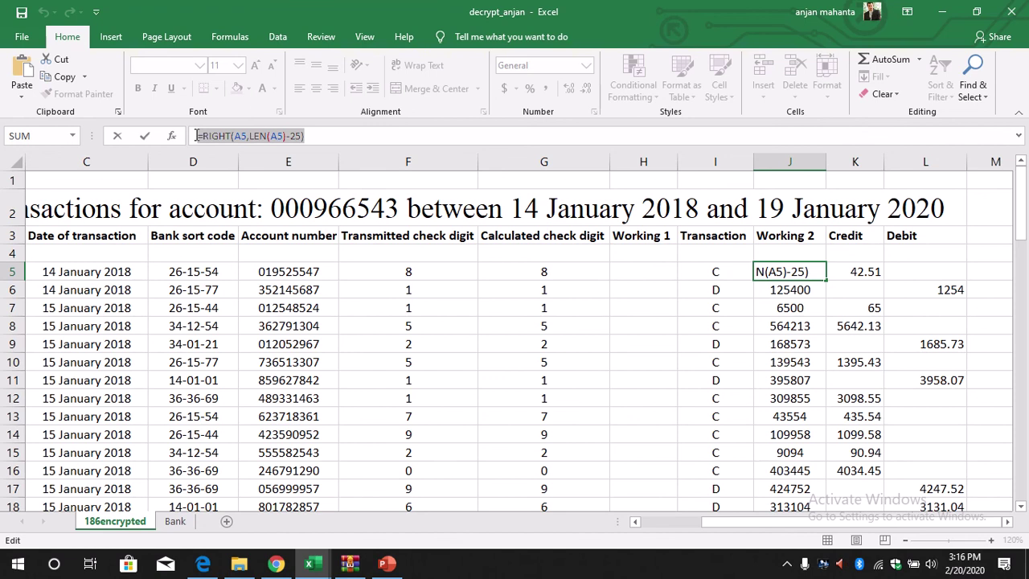
pyautogui.press('Return')
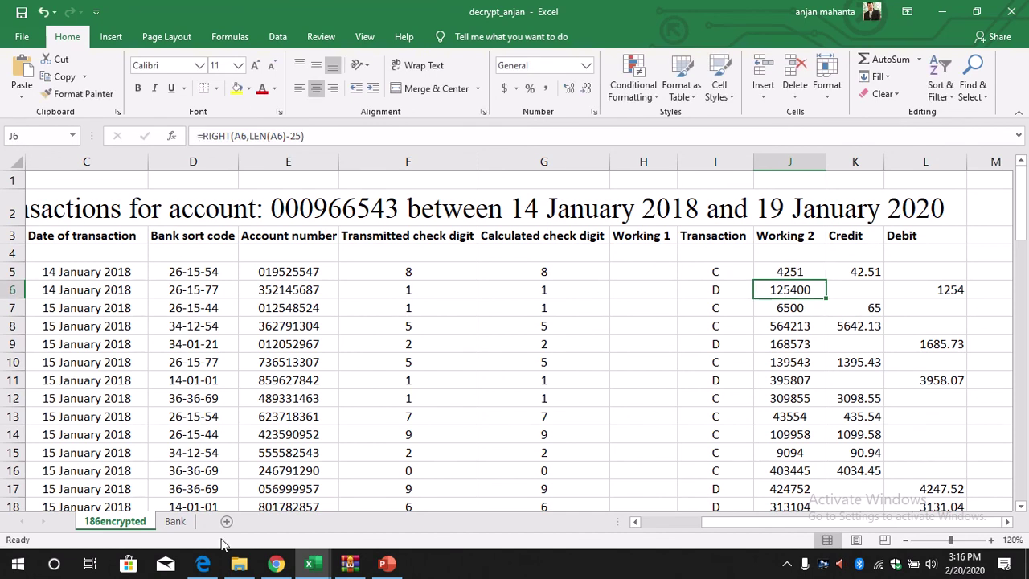
pyautogui.click(313, 566)
pyautogui.click(339, 515)
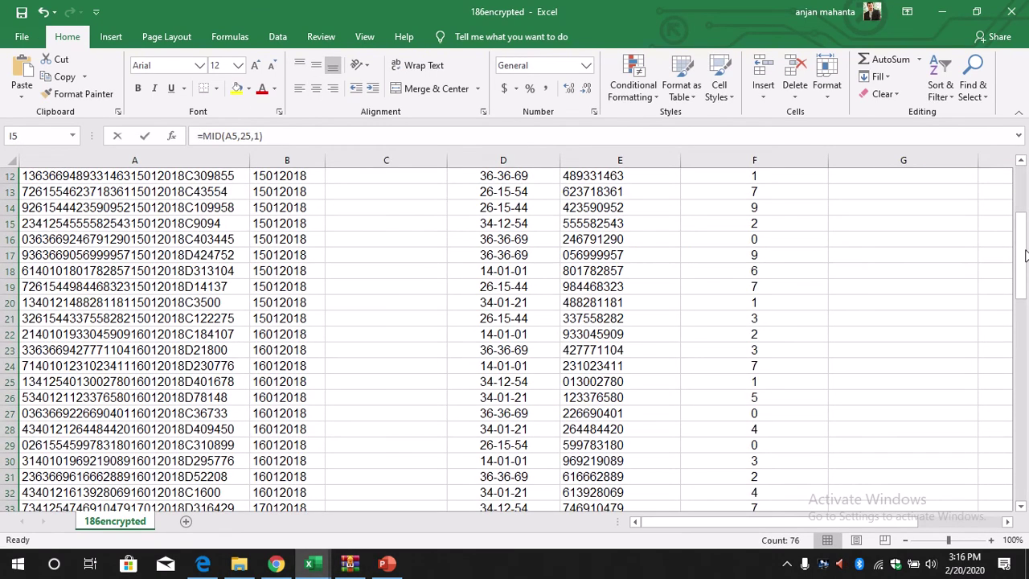
# Paste =RIGHT(A5,LEN(A5)-25) into J5 and fill it down to J80
pyautogui.moveTo(1026, 256); pyautogui.dragTo(1026, 181)
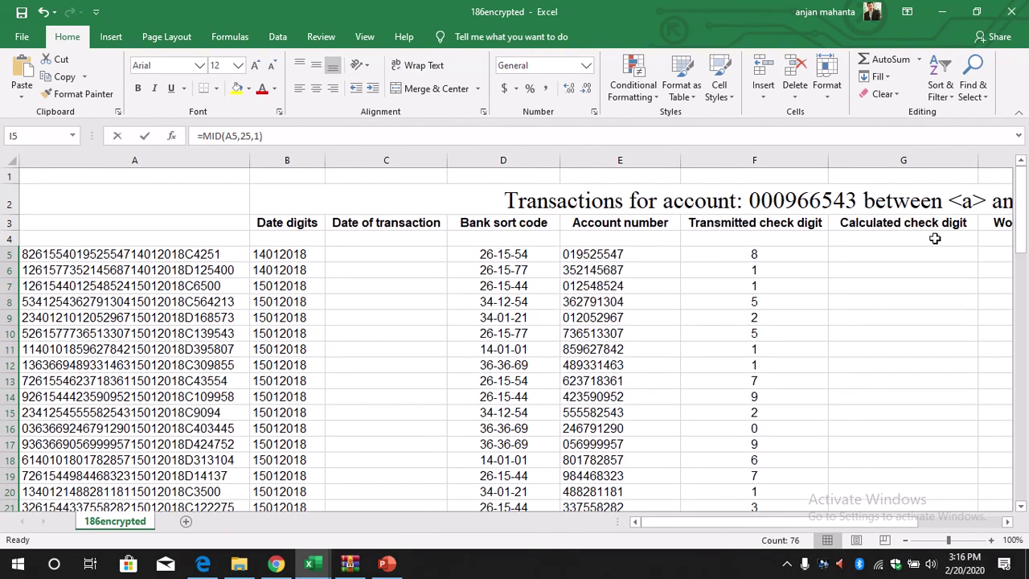
pyautogui.moveTo(744, 524); pyautogui.dragTo(788, 524)
pyautogui.click(880, 255)
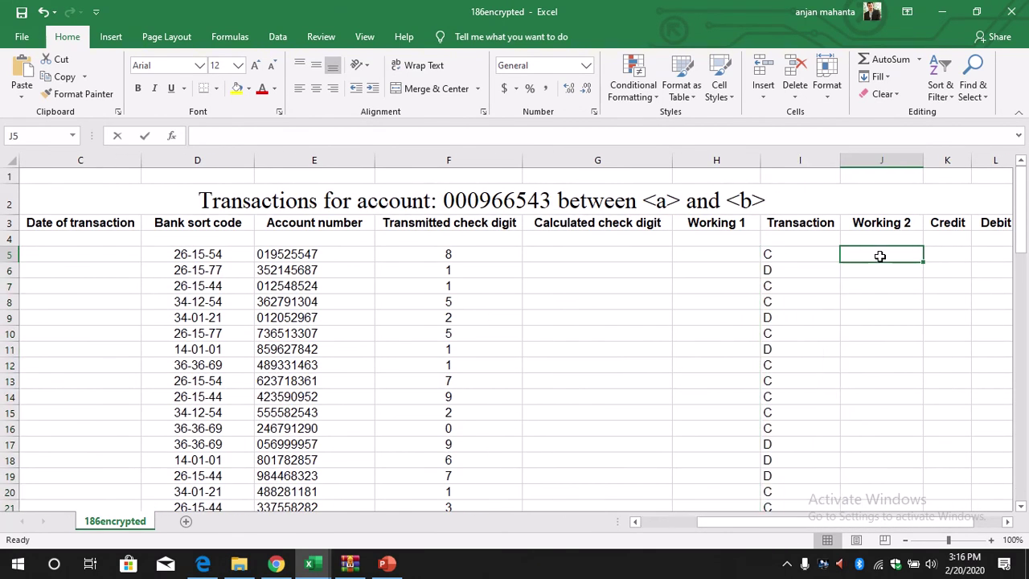
pyautogui.write('4251')
pyautogui.press('Return')
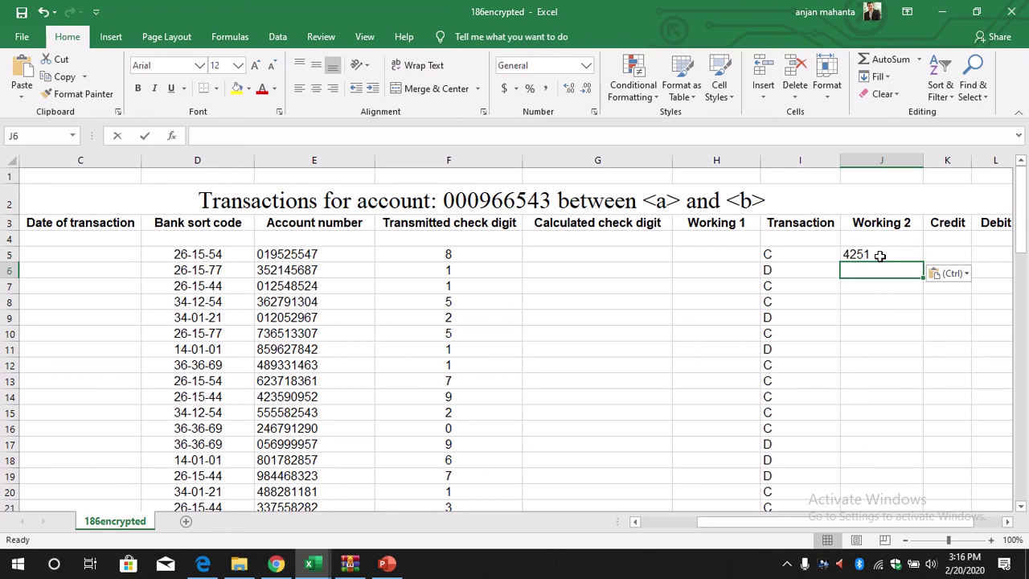
pyautogui.click(882, 255)
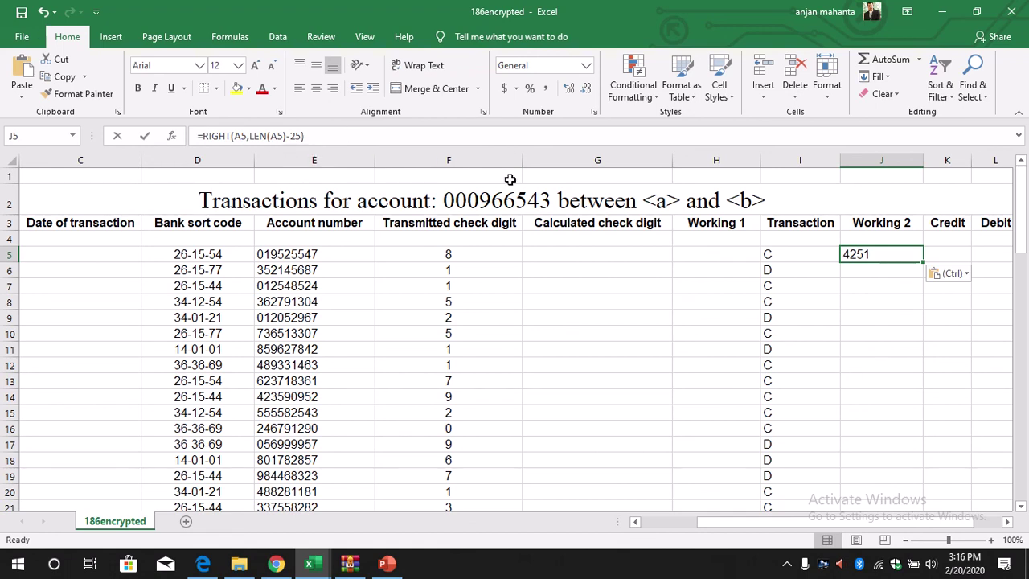
pyautogui.moveTo(925, 260); pyautogui.dragTo(876, 295)
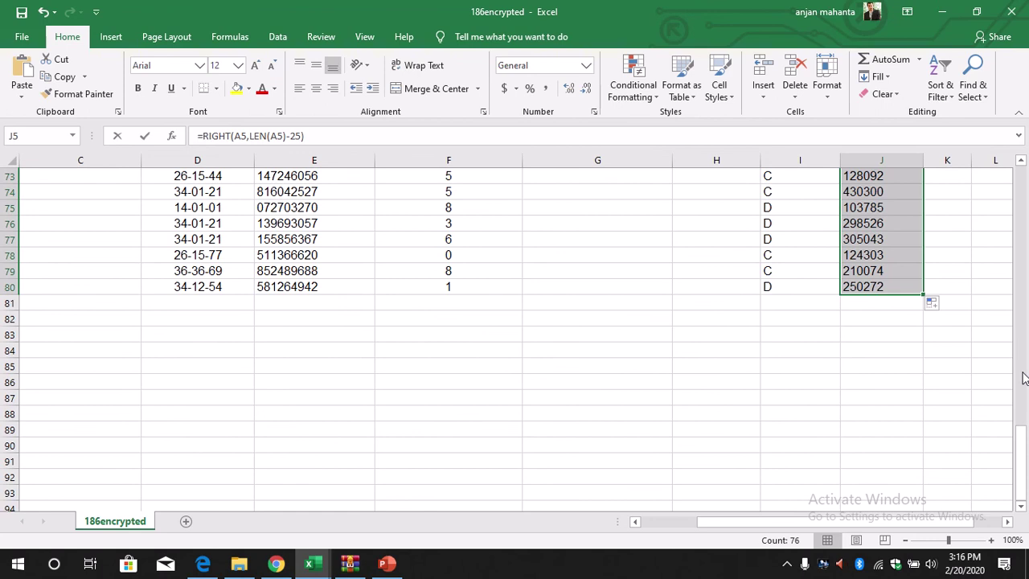
pyautogui.moveTo(1025, 422); pyautogui.dragTo(1026, 173)
pyautogui.click(202, 564)
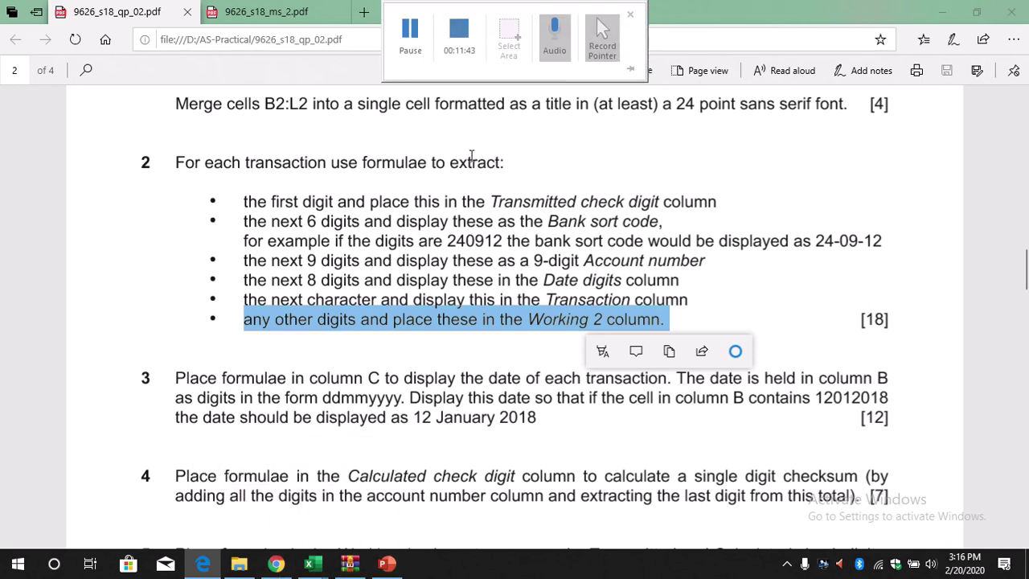
# Return to 186encrypted and review the formulas in F5, D5, B5, I5 and J5
pyautogui.click(309, 564)
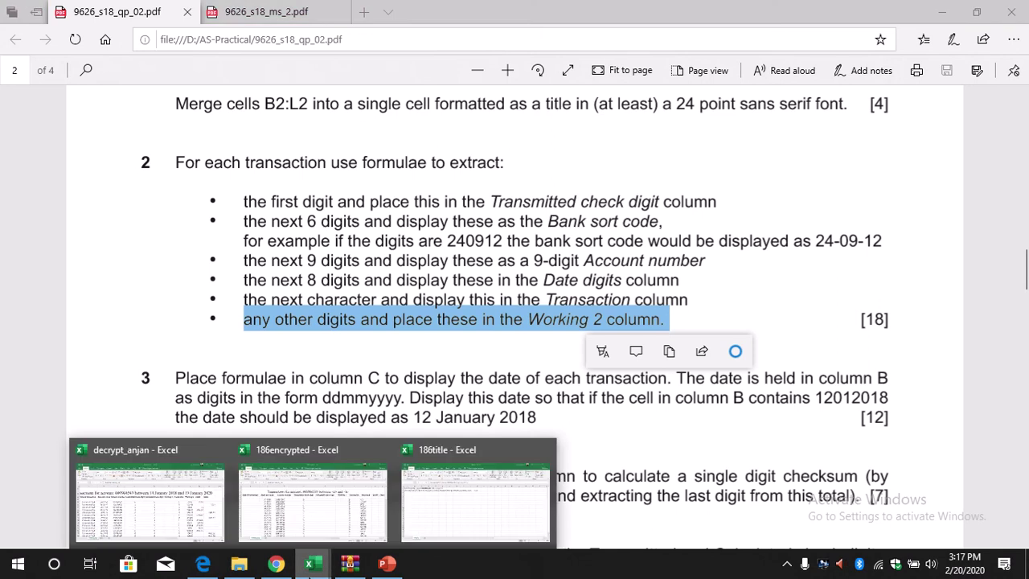
pyautogui.click(345, 502)
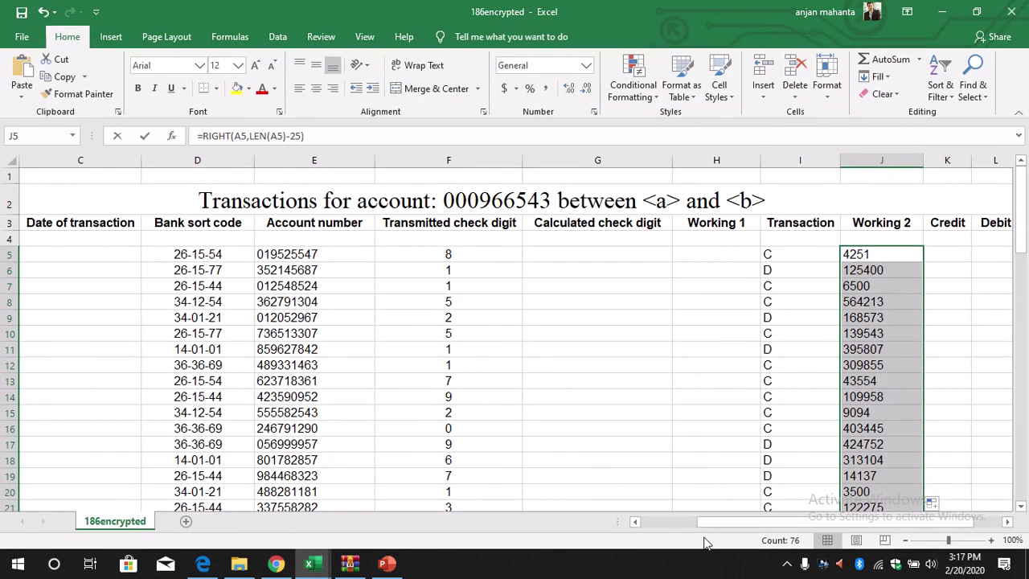
pyautogui.moveTo(707, 524); pyautogui.dragTo(649, 524)
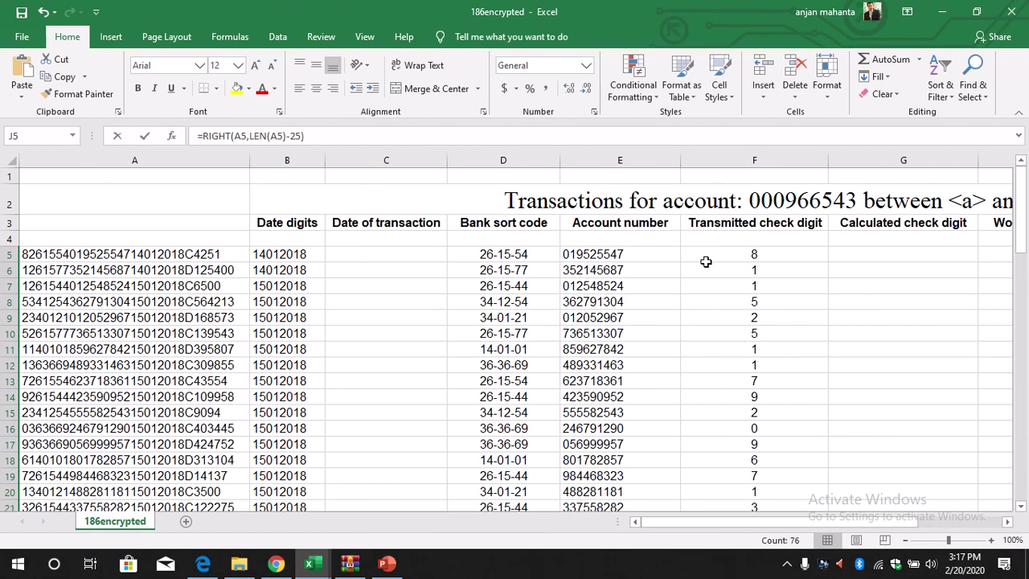
pyautogui.click(739, 256)
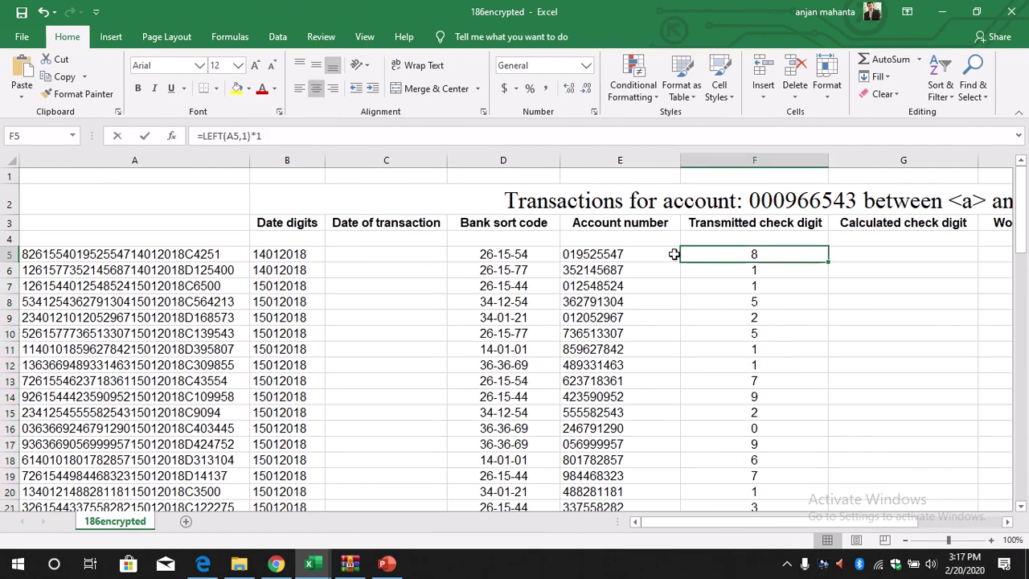
pyautogui.click(534, 259)
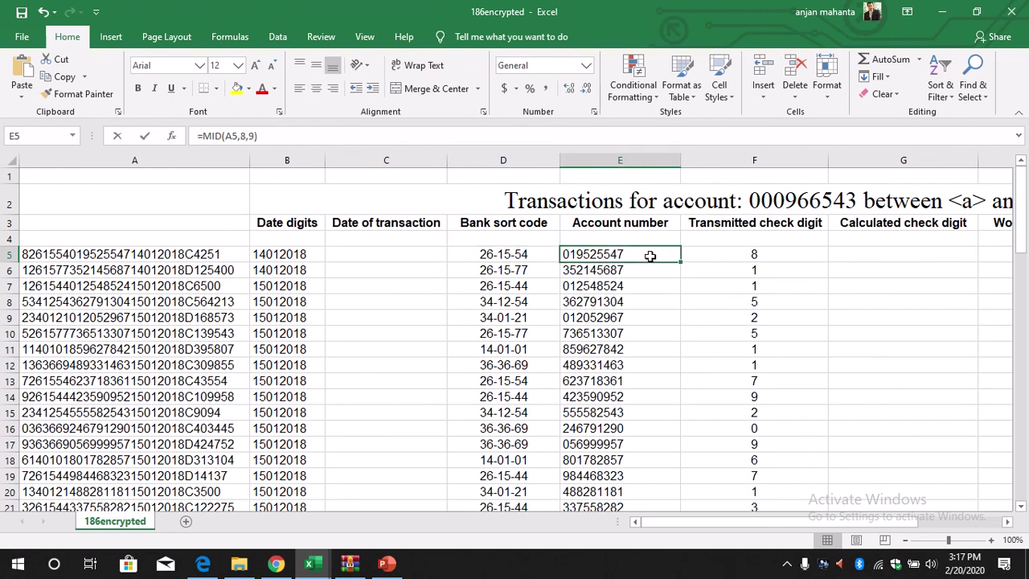
pyautogui.click(316, 255)
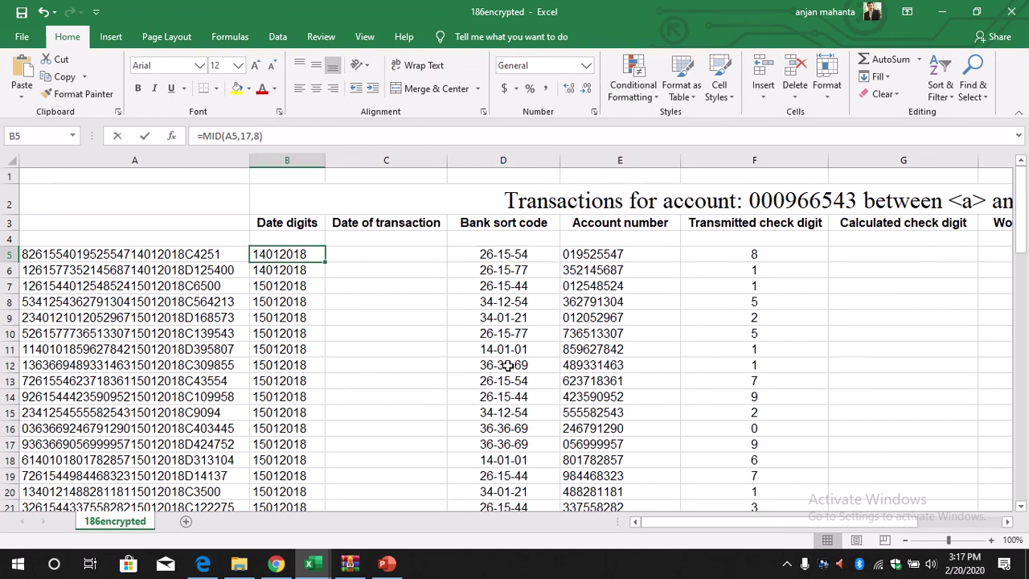
pyautogui.moveTo(731, 522); pyautogui.dragTo(789, 523)
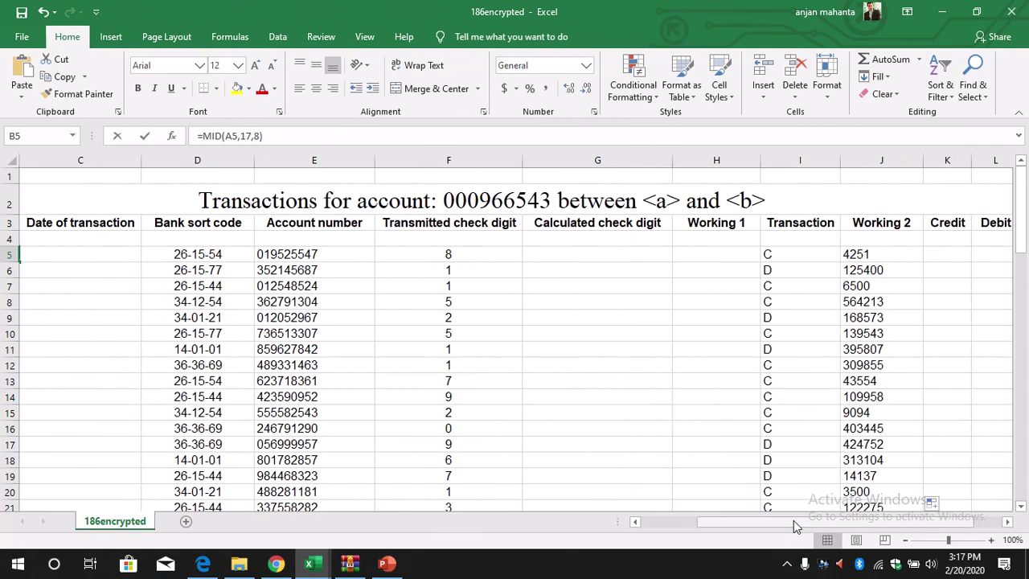
pyautogui.click(797, 254)
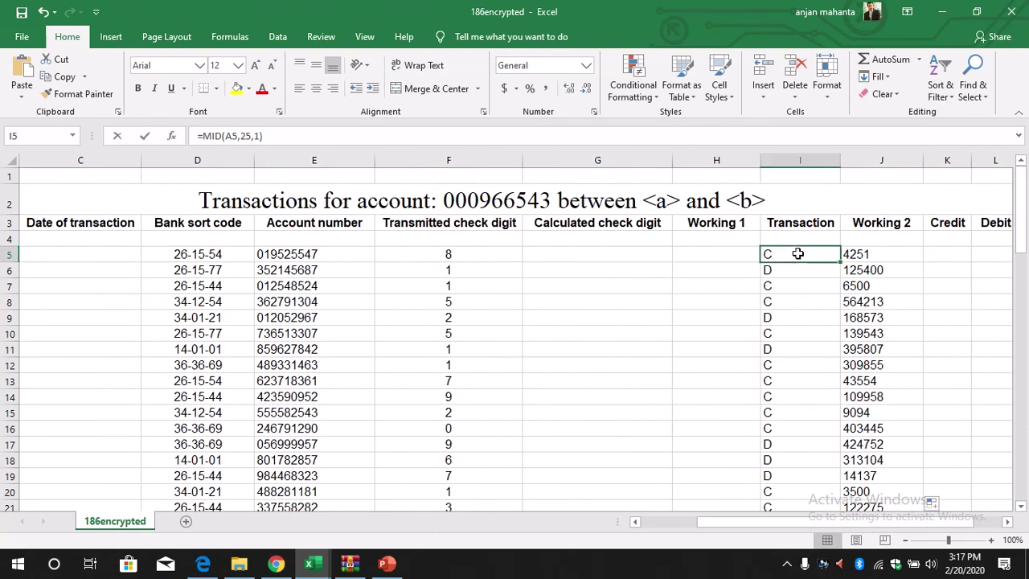
pyautogui.click(902, 256)
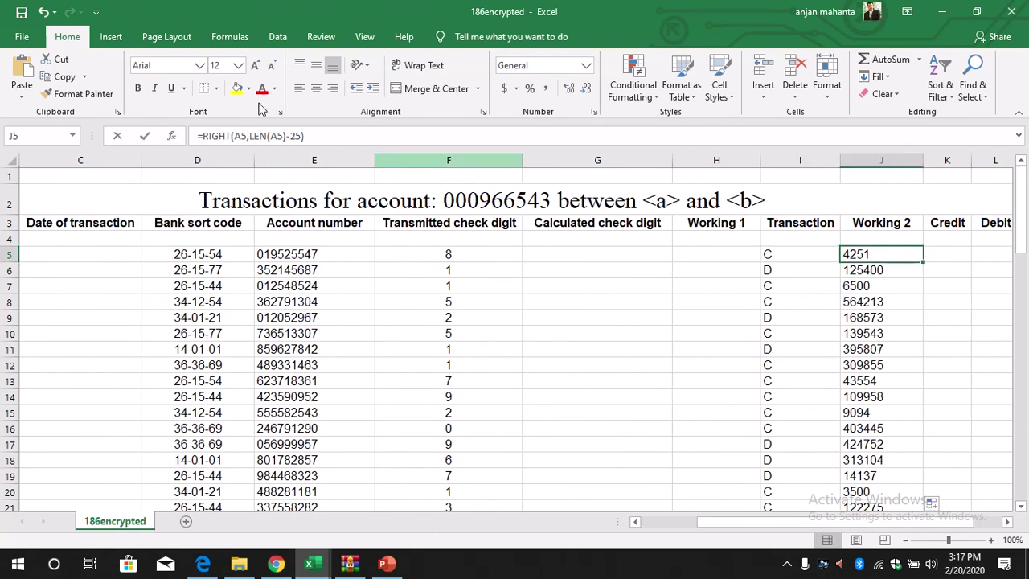
pyautogui.click(22, 12)
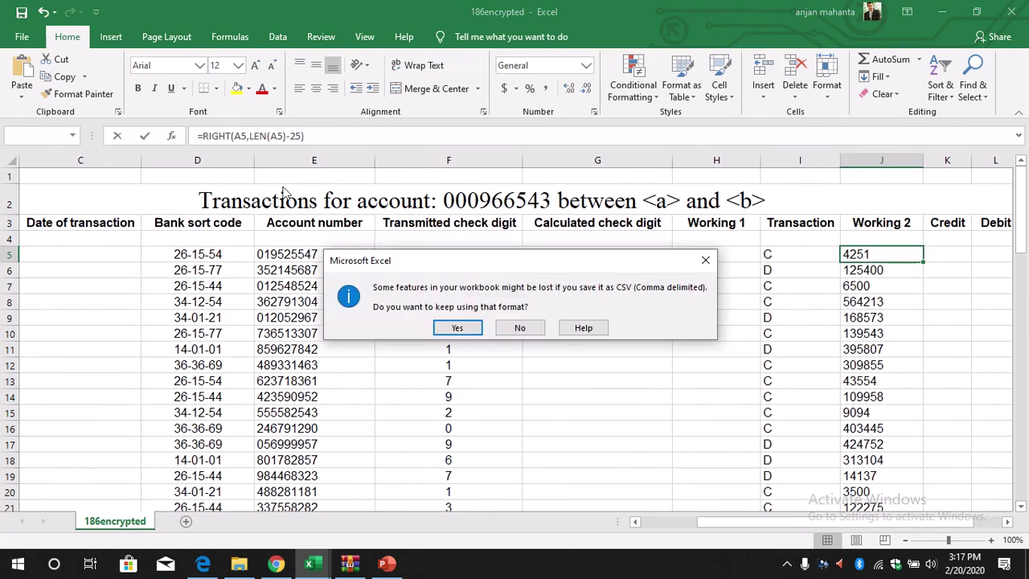
pyautogui.click(706, 259)
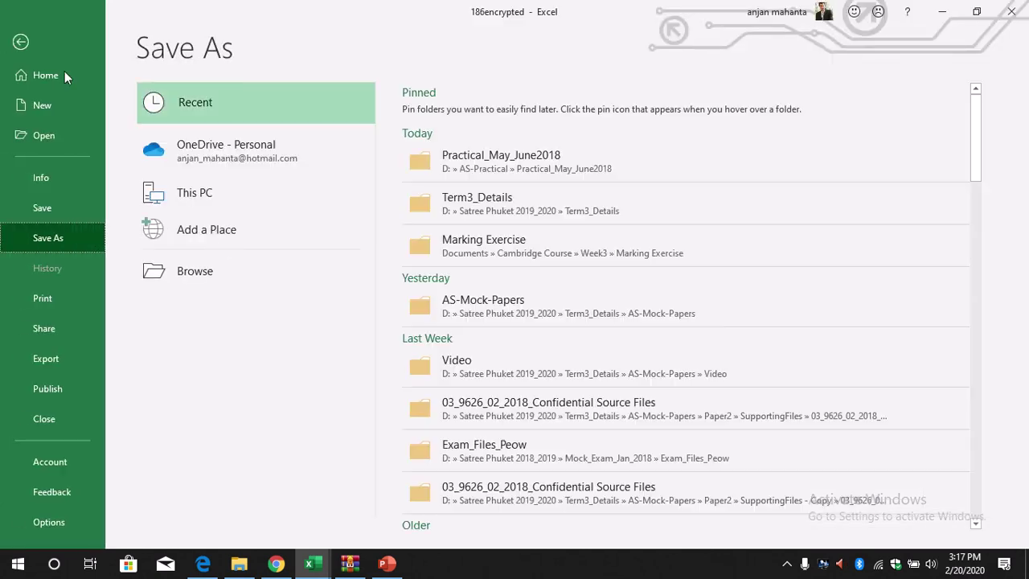
pyautogui.click(20, 42)
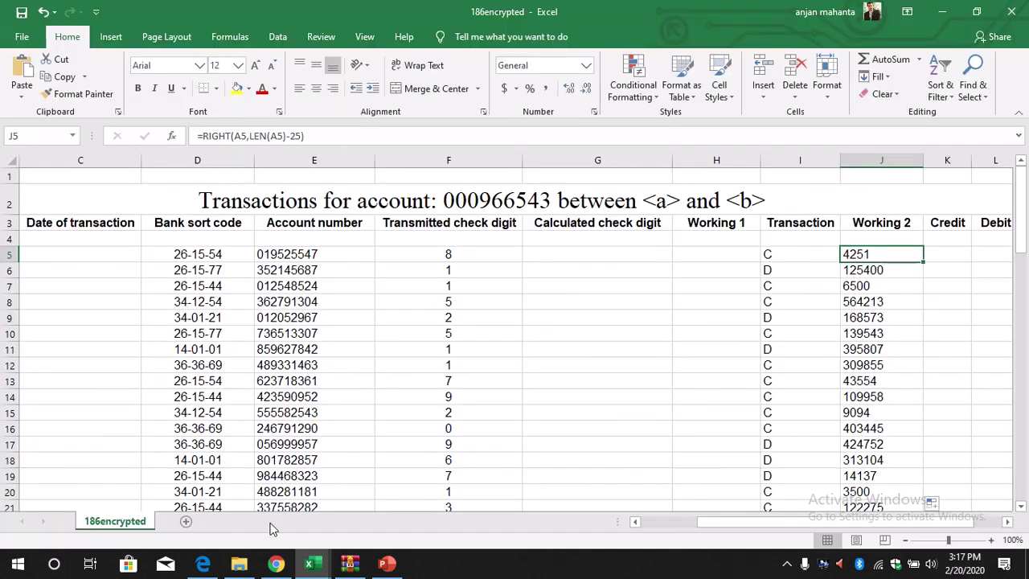